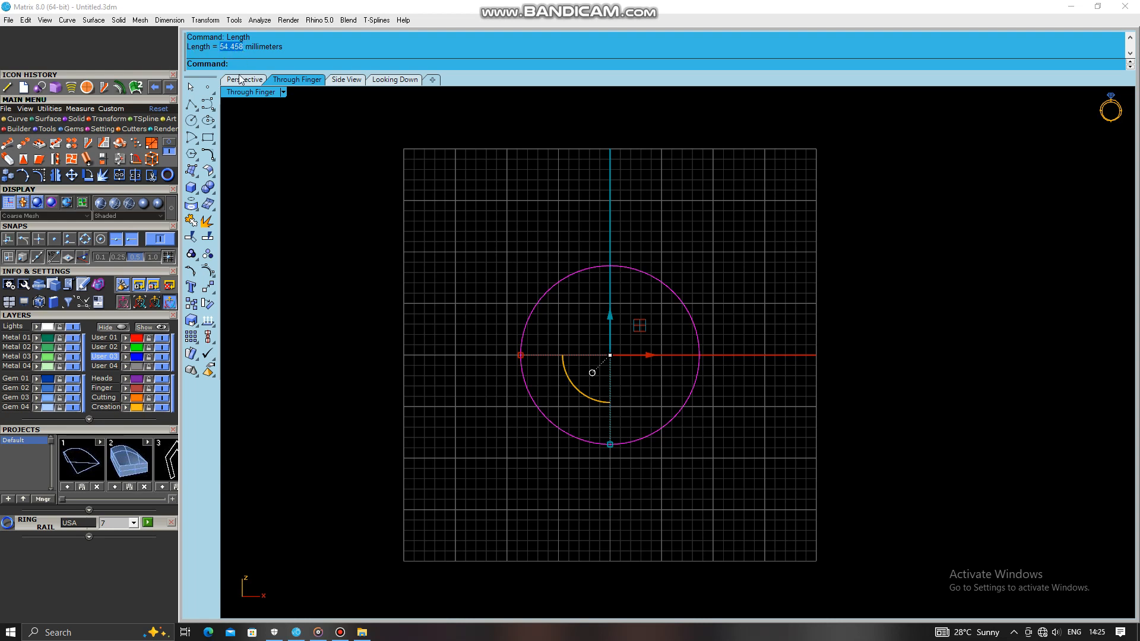
# - Draw a horizontal line 54.458 mm long across the ring circle in the Through Finger view
pyautogui.click(311, 180)
pyautogui.click(18, 119)
pyautogui.click(40, 159)
pyautogui.click(355, 406)
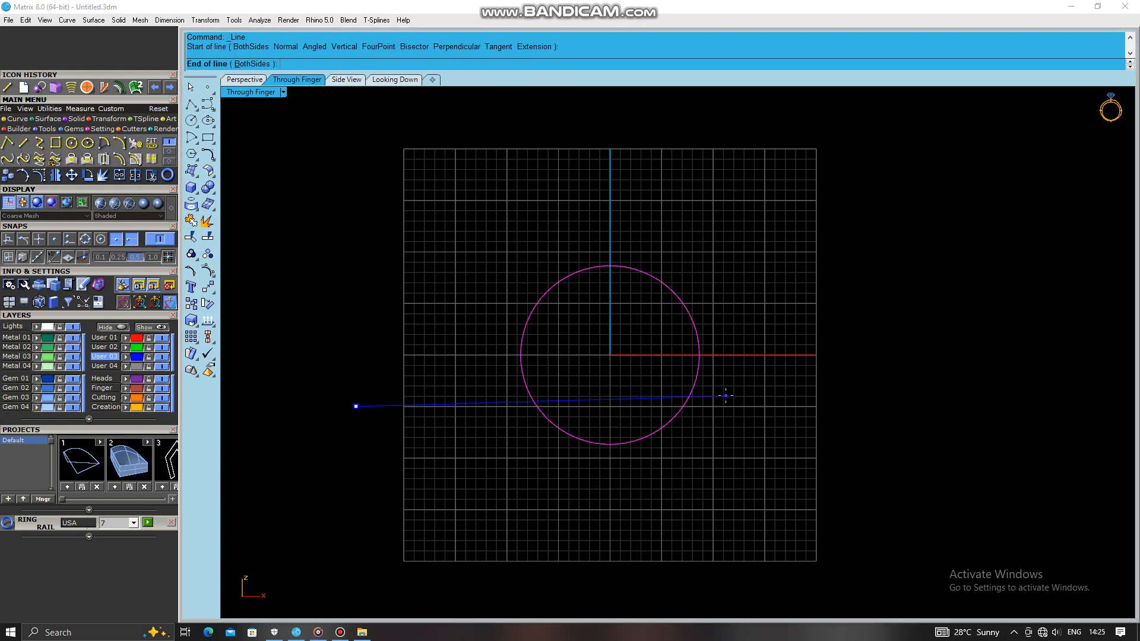
pyautogui.write('54.458')
pyautogui.scroll(-3, 724, 395)
pyautogui.click(789, 380)
# - Move the line by its midpoint to the origin (0)
pyautogui.write('M')
pyautogui.press('Return')
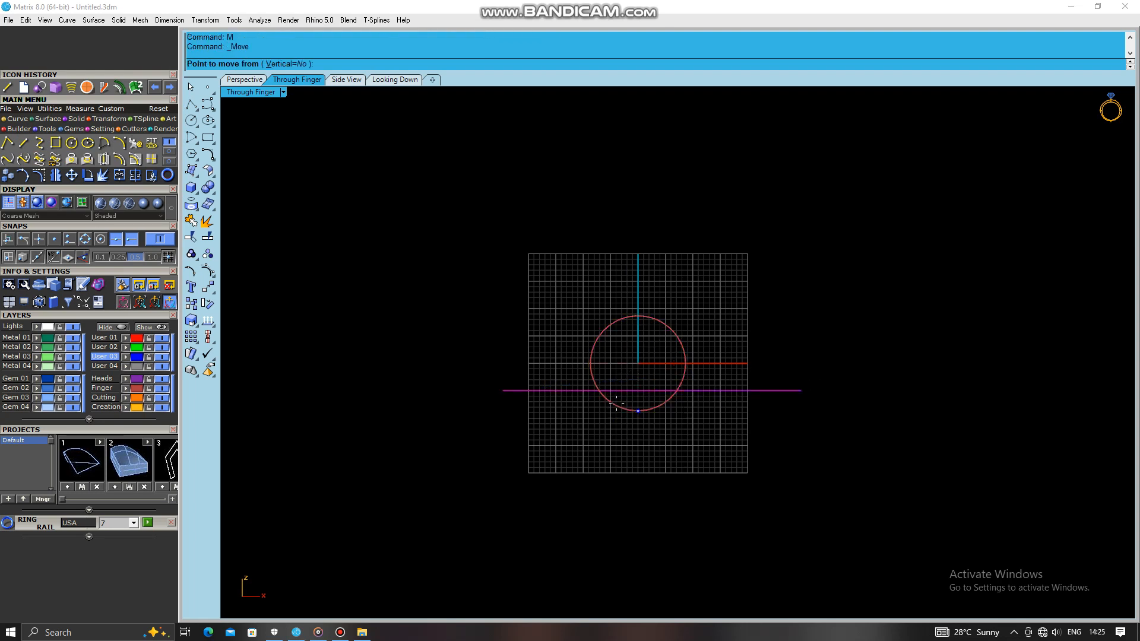
pyautogui.scroll(4, 700, 389)
pyautogui.click(699, 374)
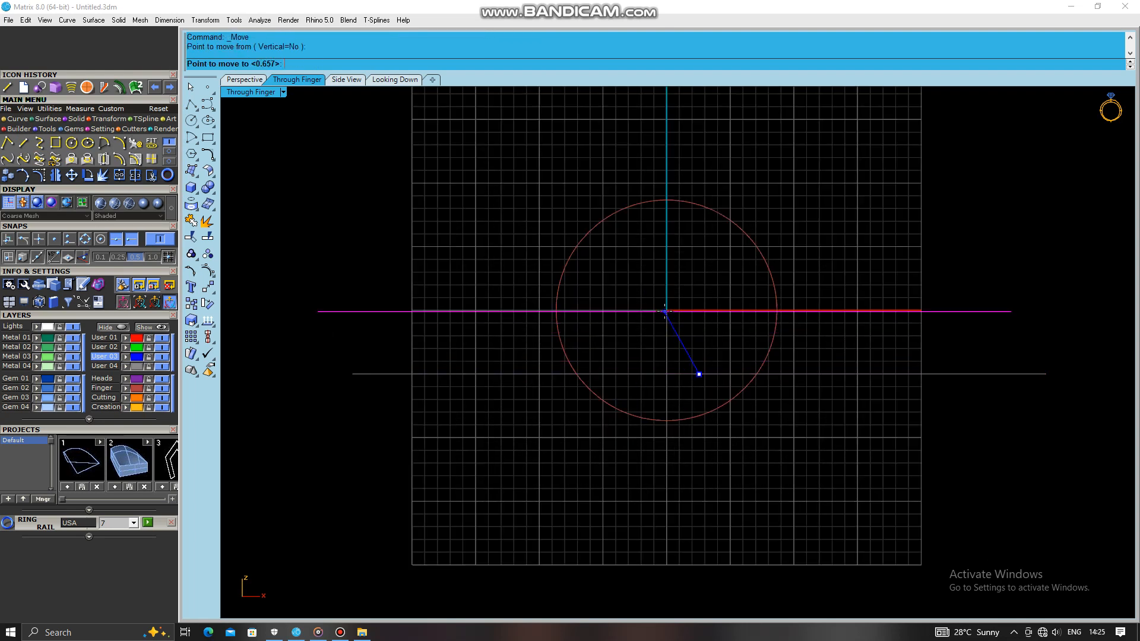
pyautogui.write('0')
pyautogui.press('Return')
pyautogui.moveTo(594, 432); pyautogui.dragTo(546, 447, button='right')
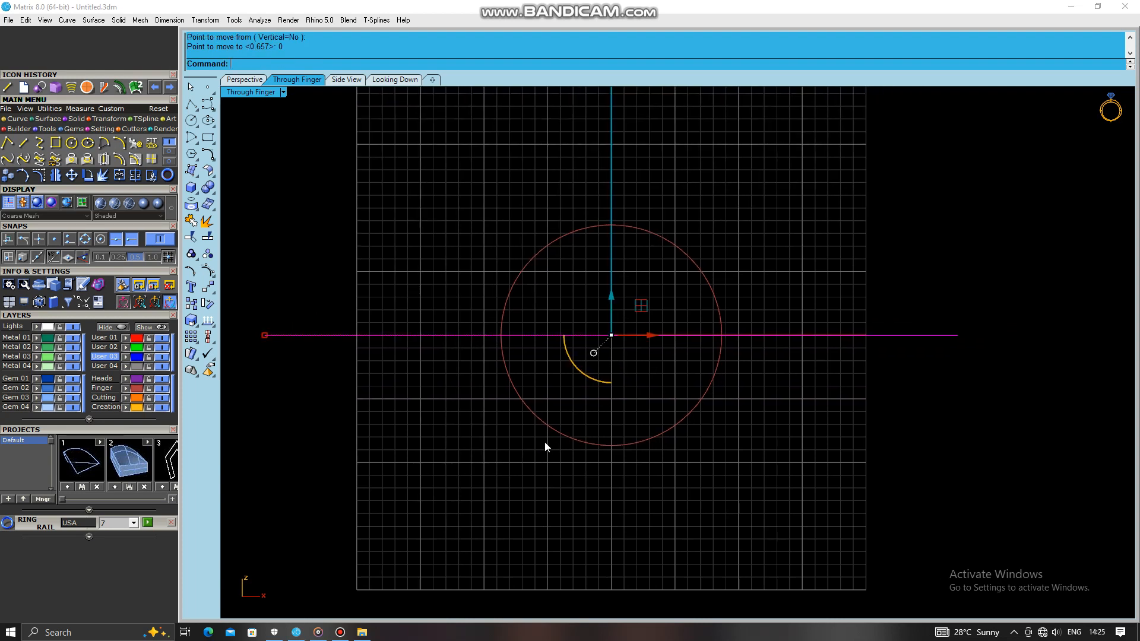
# - Draw a vertical both-sides line centred on the origin, extending past the top and bottom of the ring circle
pyautogui.press('Escape')
pyautogui.write('line')
pyautogui.press('Return')
pyautogui.write('0')
pyautogui.press('Return')
pyautogui.write('b')
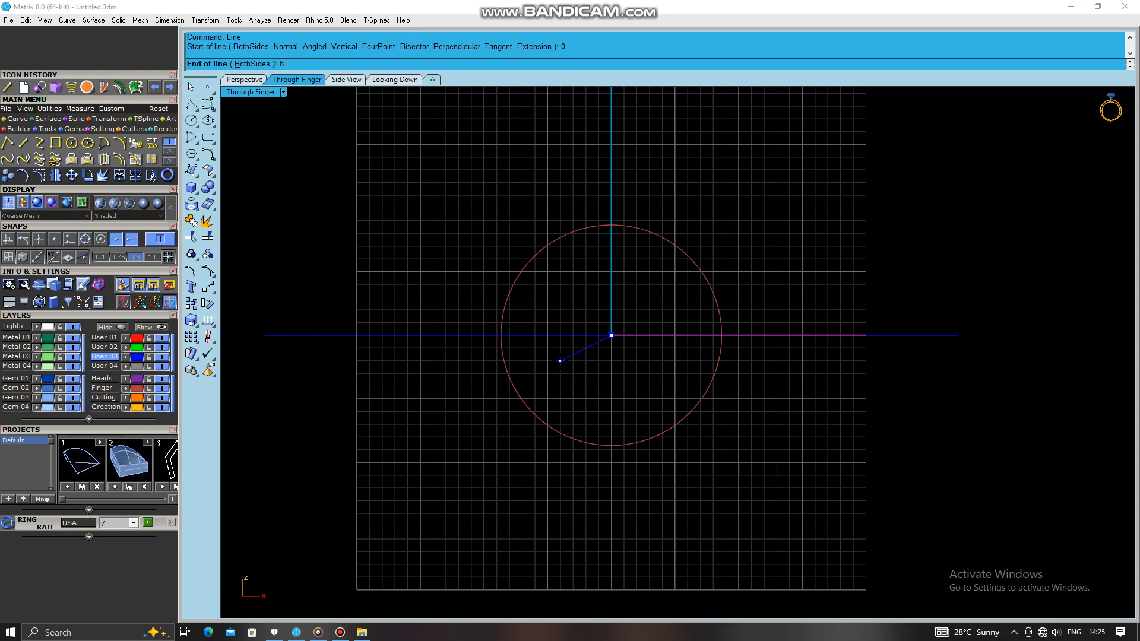
pyautogui.press('Return')
pyautogui.click(596, 528)
pyautogui.moveTo(638, 264); pyautogui.dragTo(615, 311, button='right')
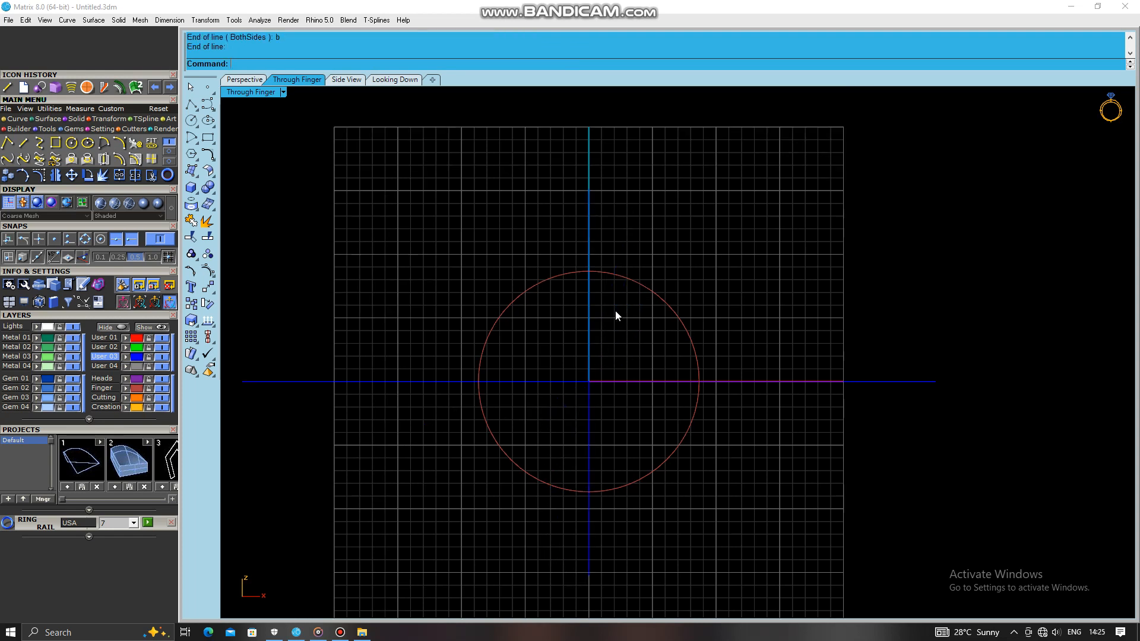
# - Split the ring circle using the vertical line as the cutting object
pyautogui.click(611, 273)
pyautogui.click(136, 177)
pyautogui.moveTo(710, 226); pyautogui.dragTo(499, 212)
pyautogui.rightClick(499, 212)
pyautogui.click(499, 212)
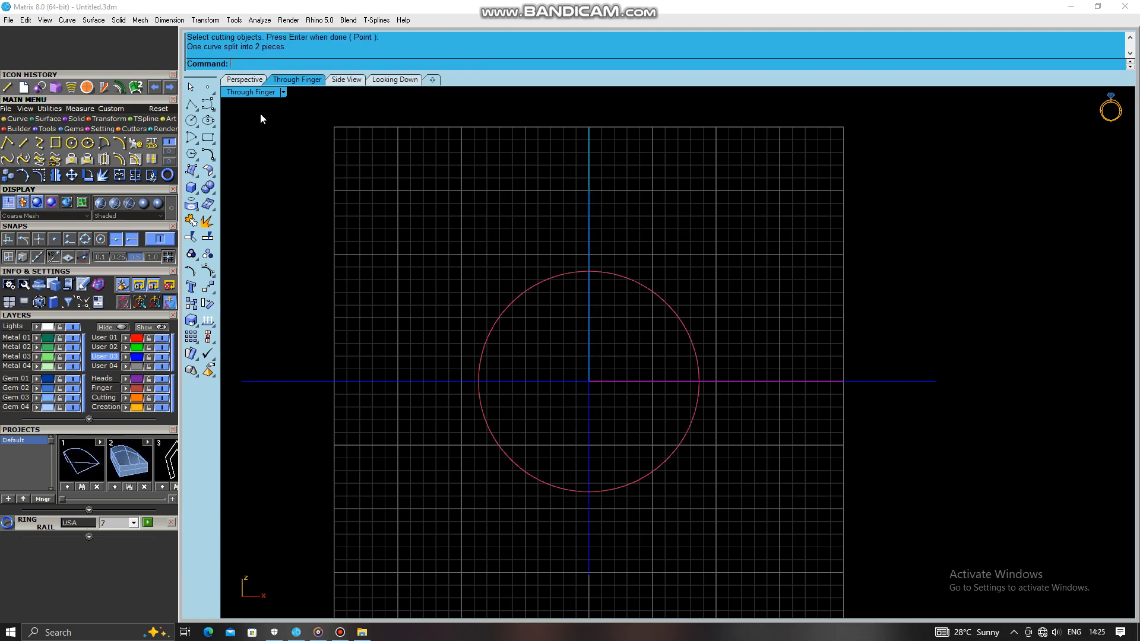
# - In the Looking Down view, draw a both-sides line from origin 0, perpendicular to the long horizontal line
pyautogui.click(261, 83)
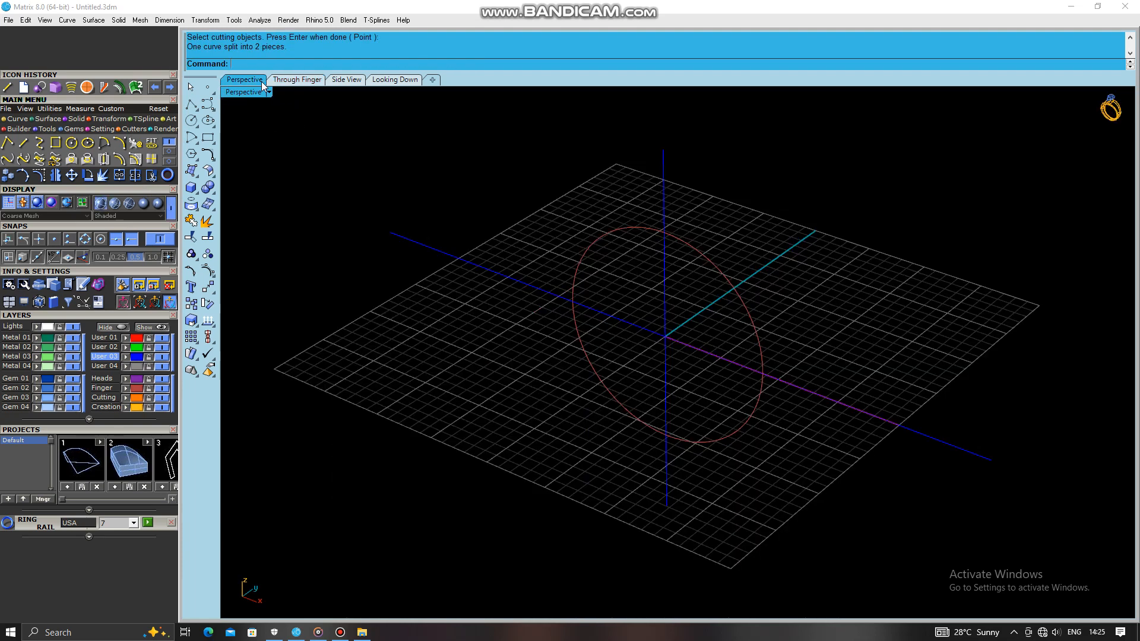
pyautogui.moveTo(483, 328); pyautogui.dragTo(416, 178, button='right')
pyautogui.click(392, 81)
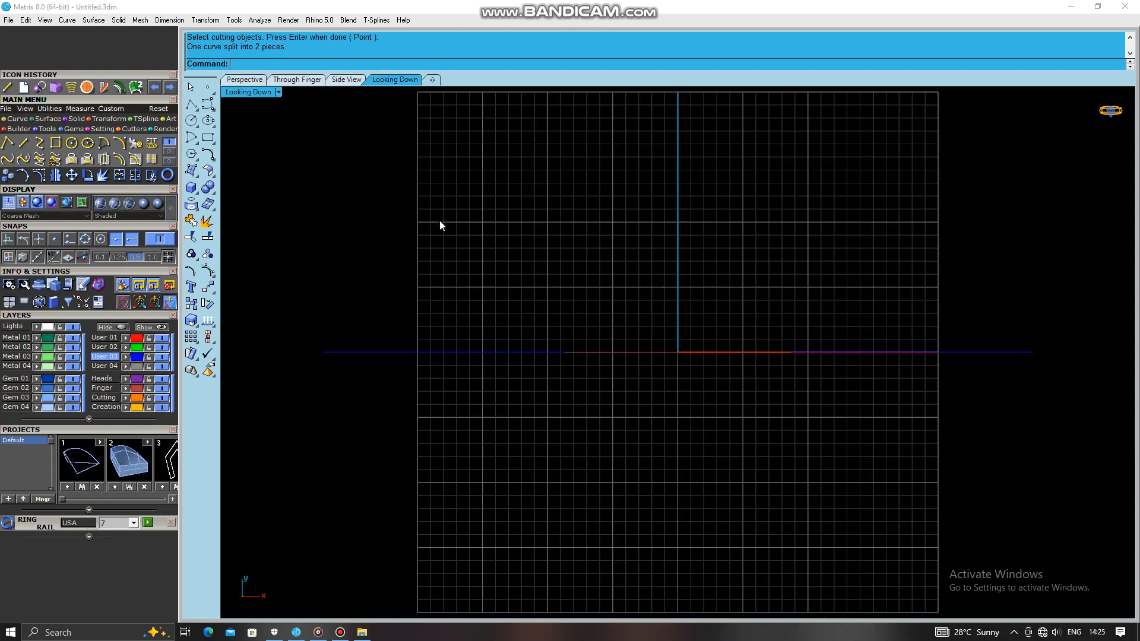
pyautogui.write('line')
pyautogui.press('Return')
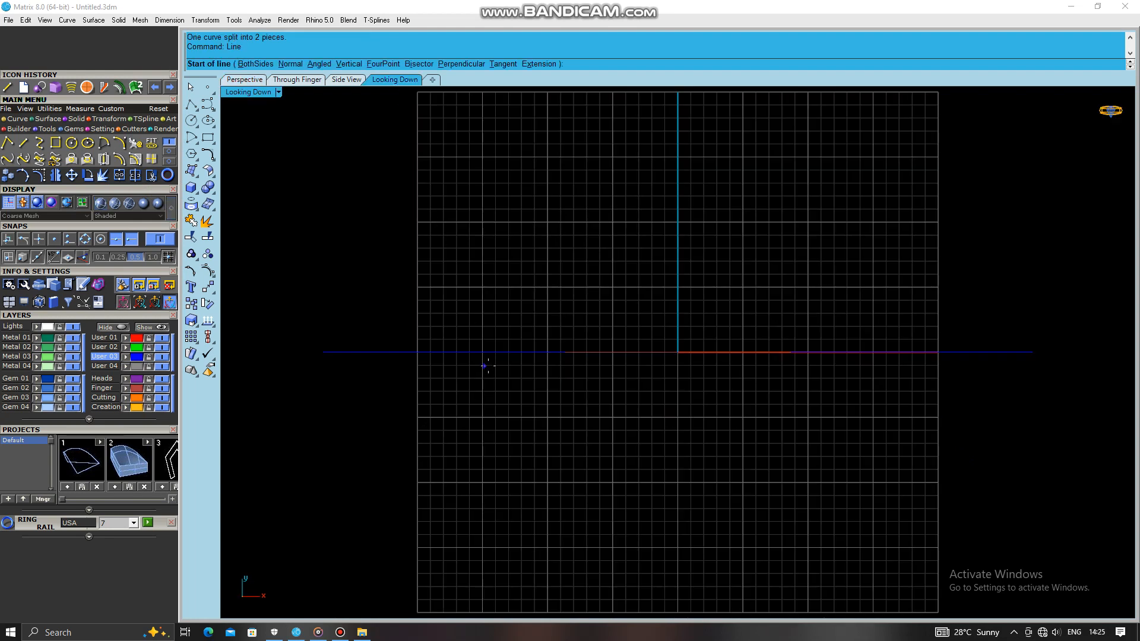
pyautogui.write('0')
pyautogui.press('Return')
pyautogui.write('b')
pyautogui.press('Return')
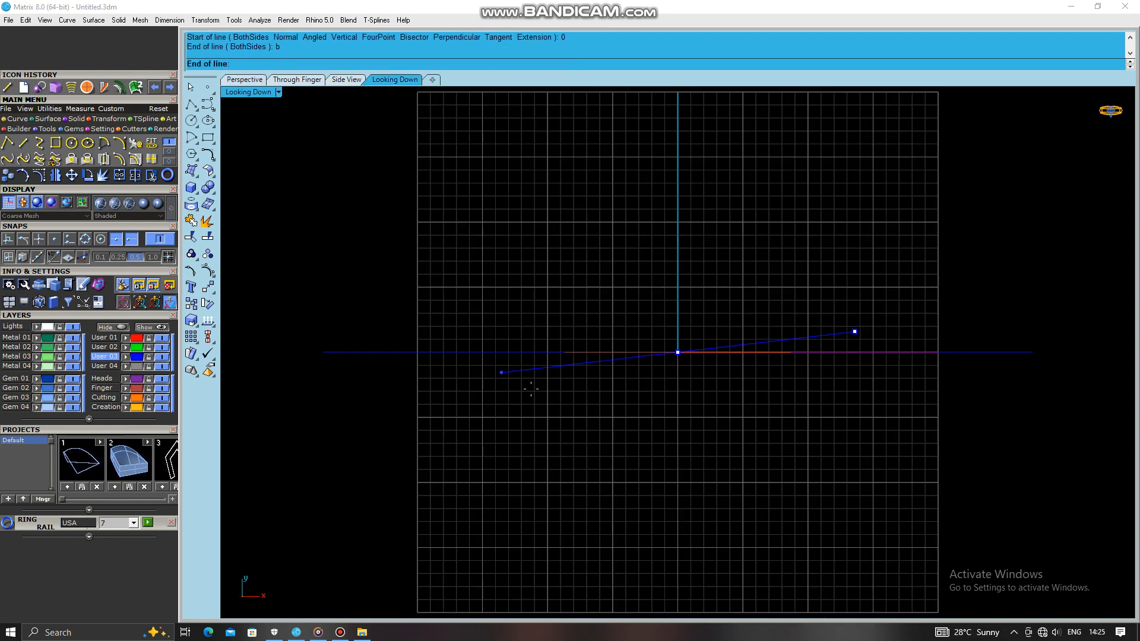
pyautogui.click(641, 501)
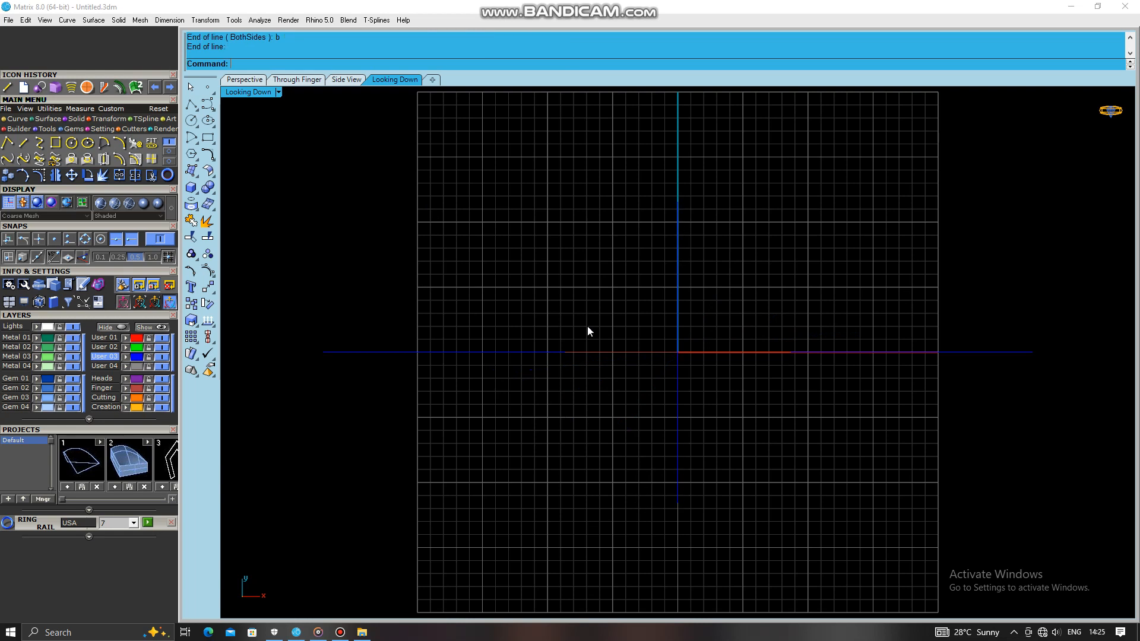
pyautogui.click(517, 353)
pyautogui.write('t')
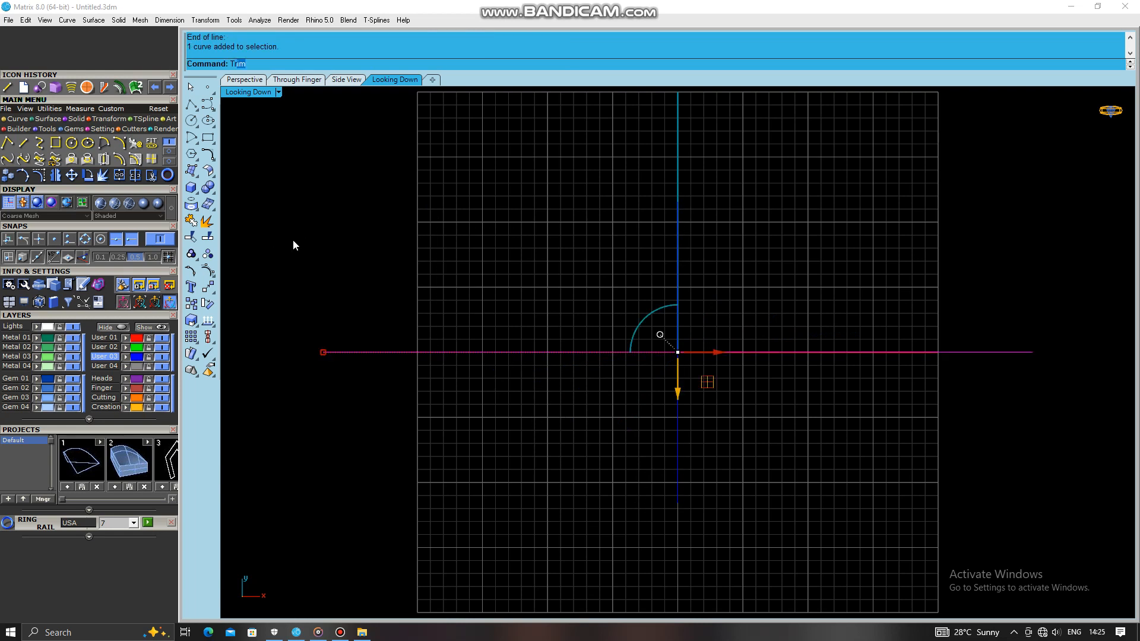
pyautogui.press('Return')
pyautogui.click(577, 288)
pyautogui.hotkey('ctrl', 'z')
pyautogui.click(428, 419)
# - Split the long horizontal line at the perpendicular centre line and delete its left half
pyautogui.click(491, 352)
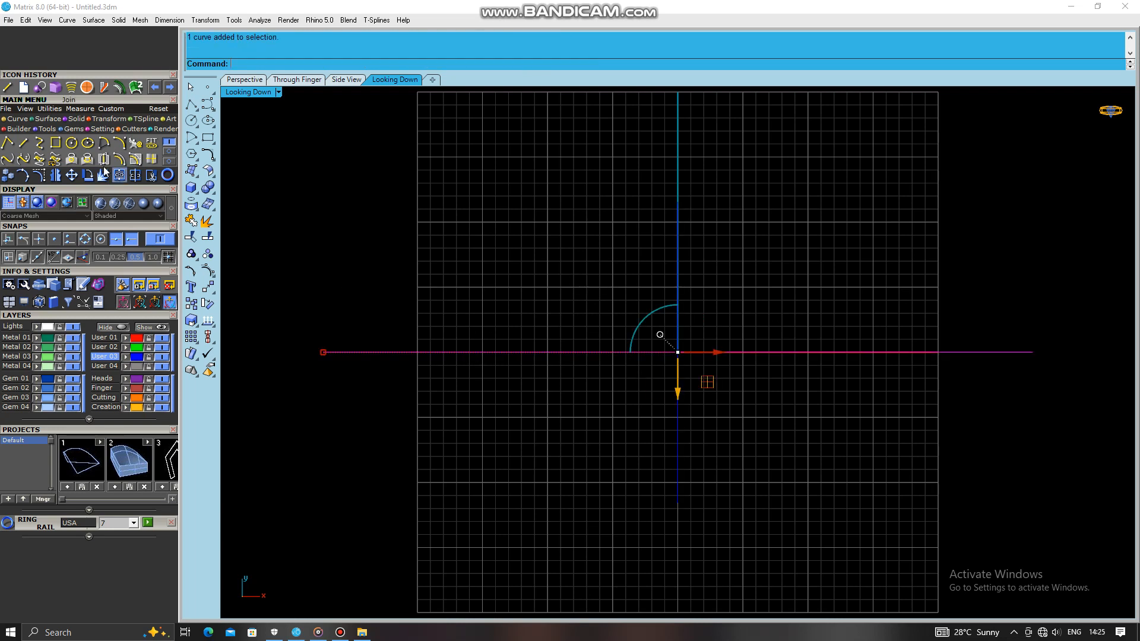
pyautogui.click(139, 173)
pyautogui.moveTo(750, 239); pyautogui.dragTo(518, 219)
pyautogui.rightClick(536, 224)
pyautogui.press('Escape')
pyautogui.click(436, 353)
pyautogui.press('Delete')
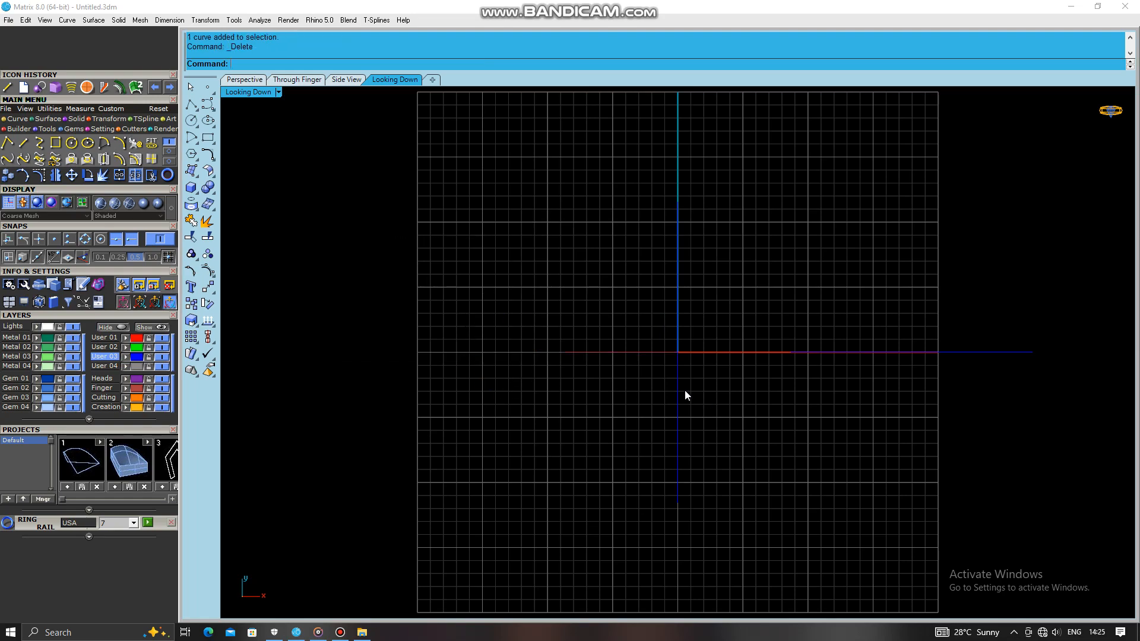
pyautogui.click(259, 81)
pyautogui.moveTo(411, 340); pyautogui.dragTo(710, 388, button='right')
pyautogui.click(819, 363)
pyautogui.press('Delete')
pyautogui.hotkey('ctrl', 'z')
pyautogui.click(382, 80)
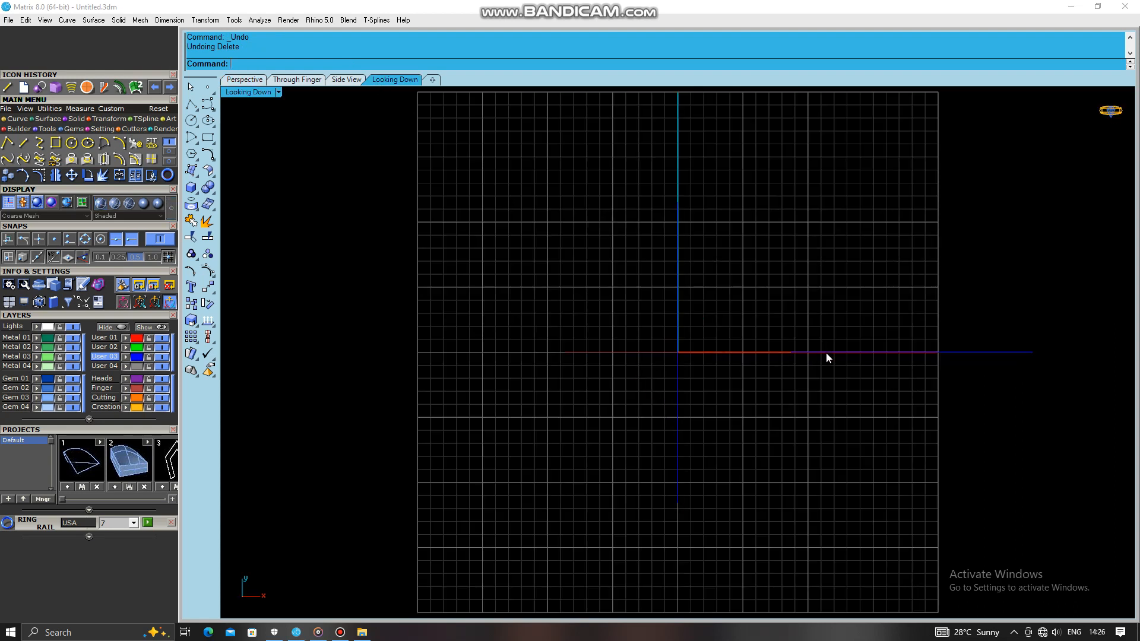
# - Offset the remaining right half of the horizontal line 1 mm downward
pyautogui.click(827, 354)
pyautogui.scroll(4, 737, 369)
pyautogui.moveTo(646, 369); pyautogui.dragTo(402, 370, button='right')
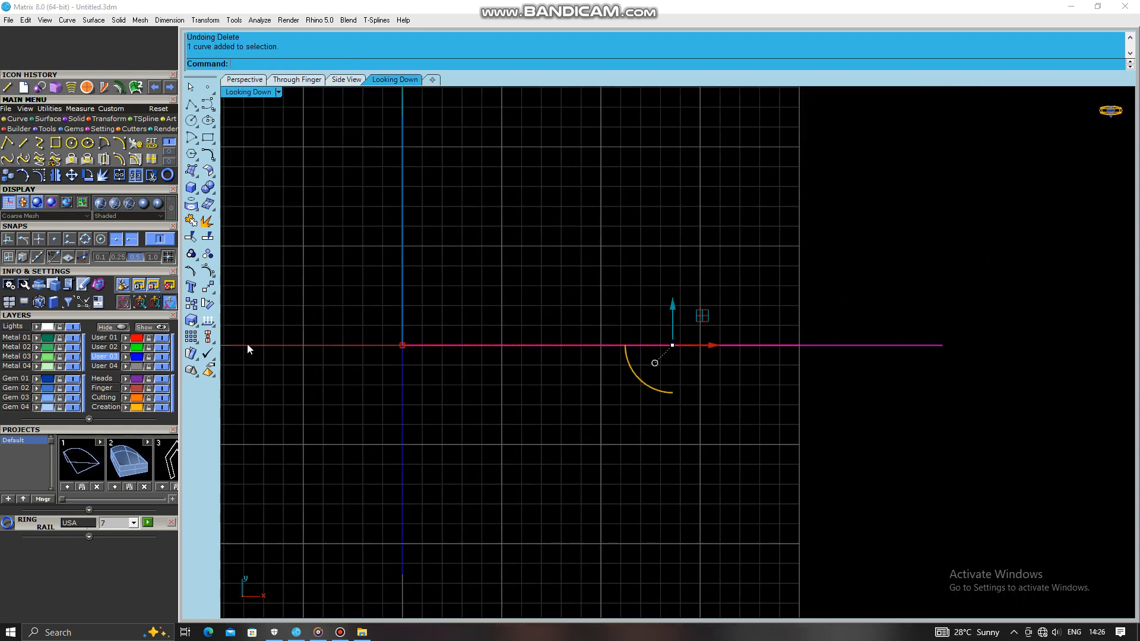
pyautogui.write('ffset')
pyautogui.press('Return')
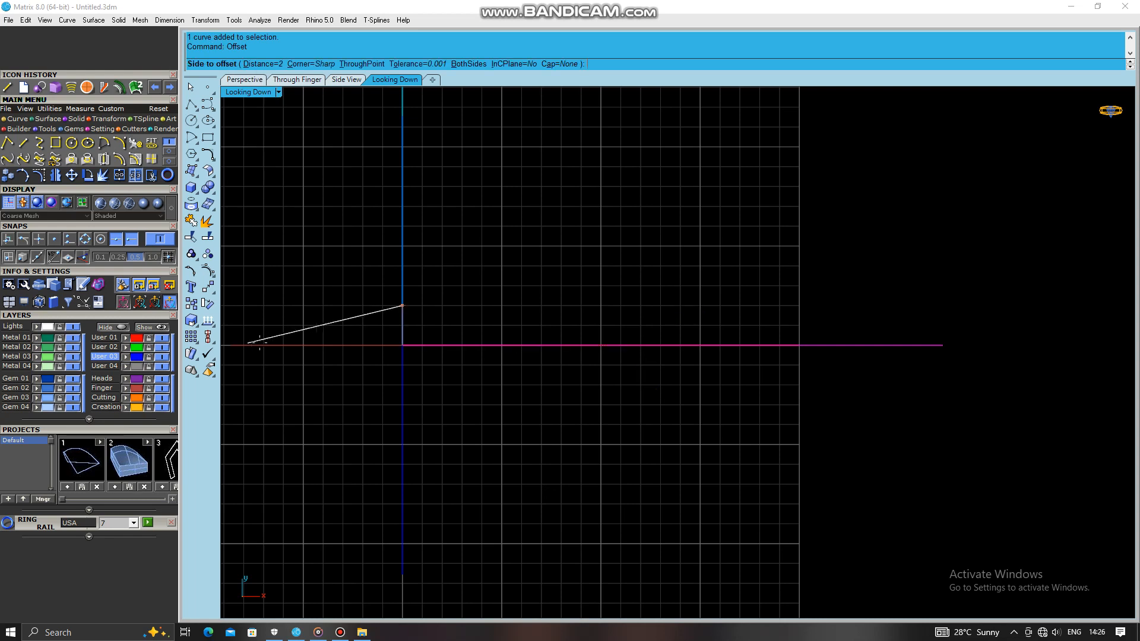
pyautogui.write('1')
pyautogui.press('Return')
pyautogui.click(570, 364)
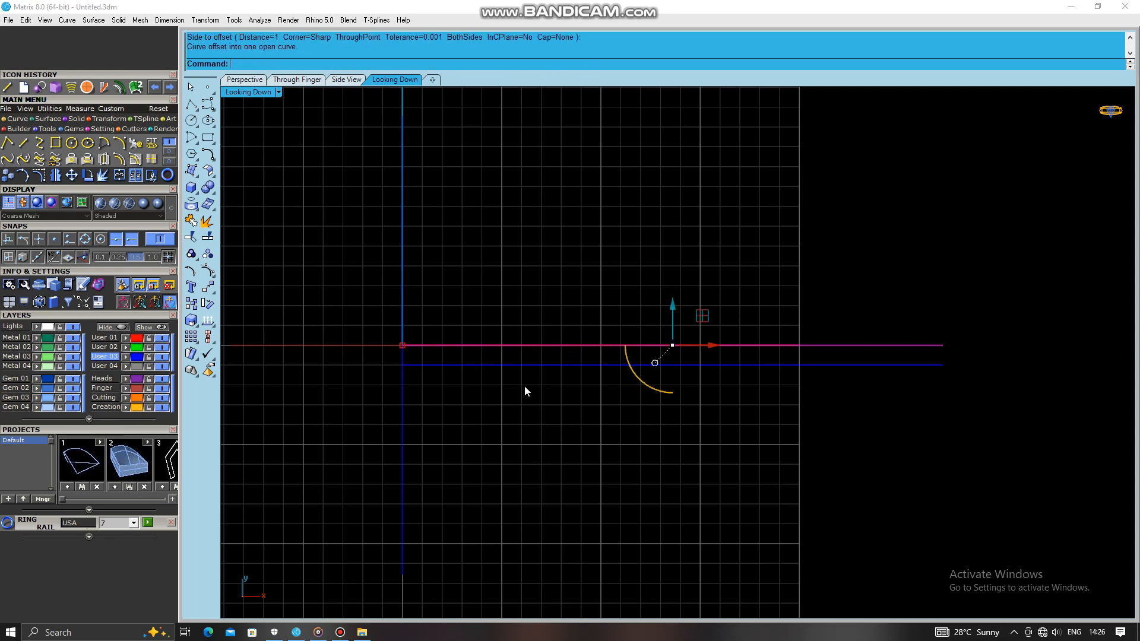
# - Rebuild the offset line with a point count of 5 and degree 3
pyautogui.moveTo(525, 386); pyautogui.dragTo(619, 362, button='right')
pyautogui.click(615, 357)
pyautogui.write('Rebuild')
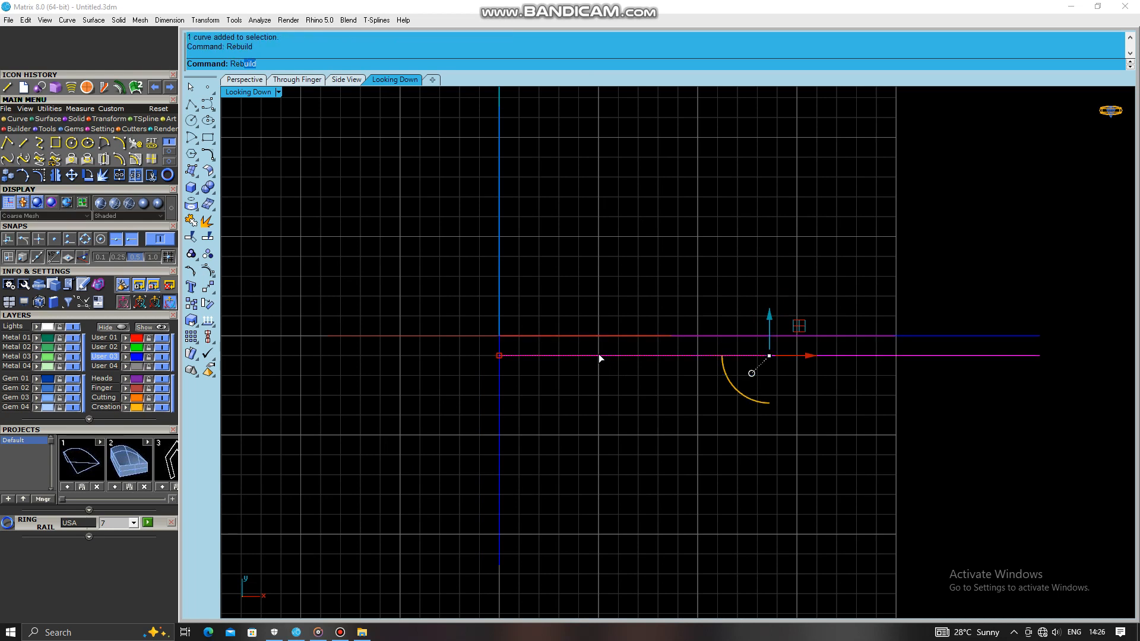
pyautogui.press('Return')
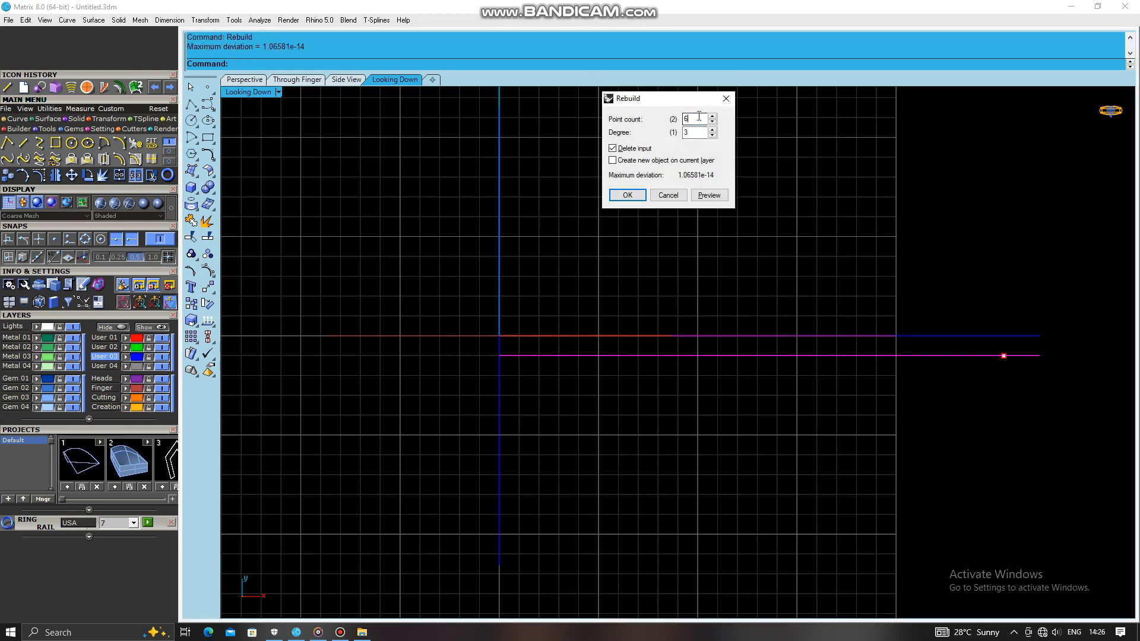
pyautogui.press('Tab')
pyautogui.click(638, 198)
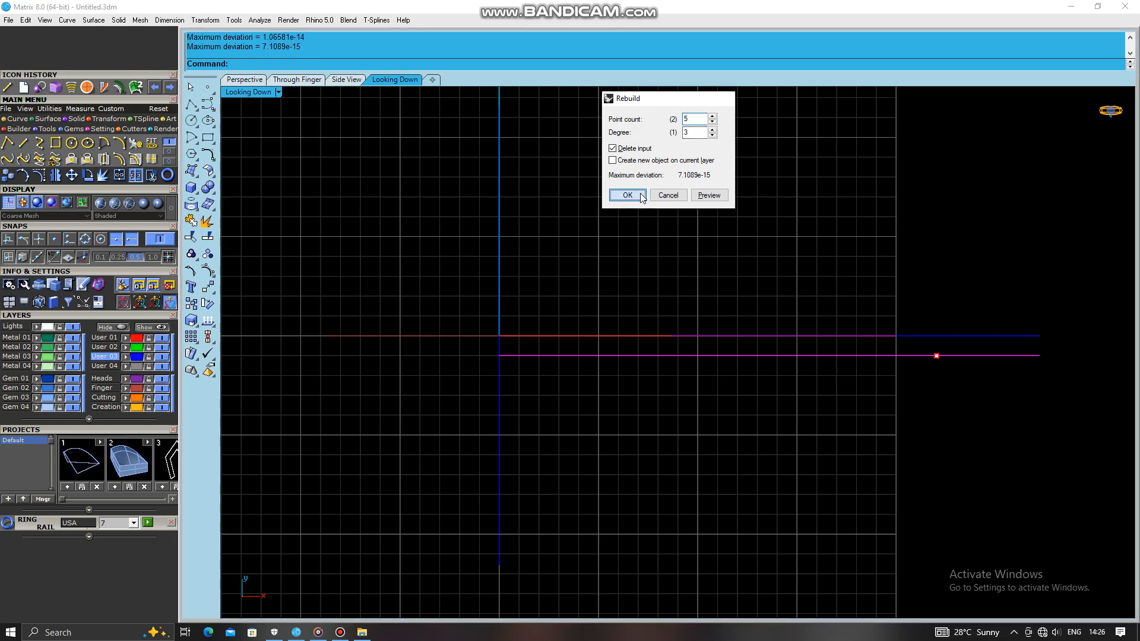
# - Move the rebuilt line's left end control point down about 2.5 mm so the line curves toward the centre line
pyautogui.press('F10')
pyautogui.click(500, 357)
pyautogui.moveTo(501, 311); pyautogui.dragTo(494, 361)
pyautogui.press('Escape')
pyautogui.press('Escape')
# - Rebuild the bent curve with a point count of 7, keeping degree 3
pyautogui.click(563, 378)
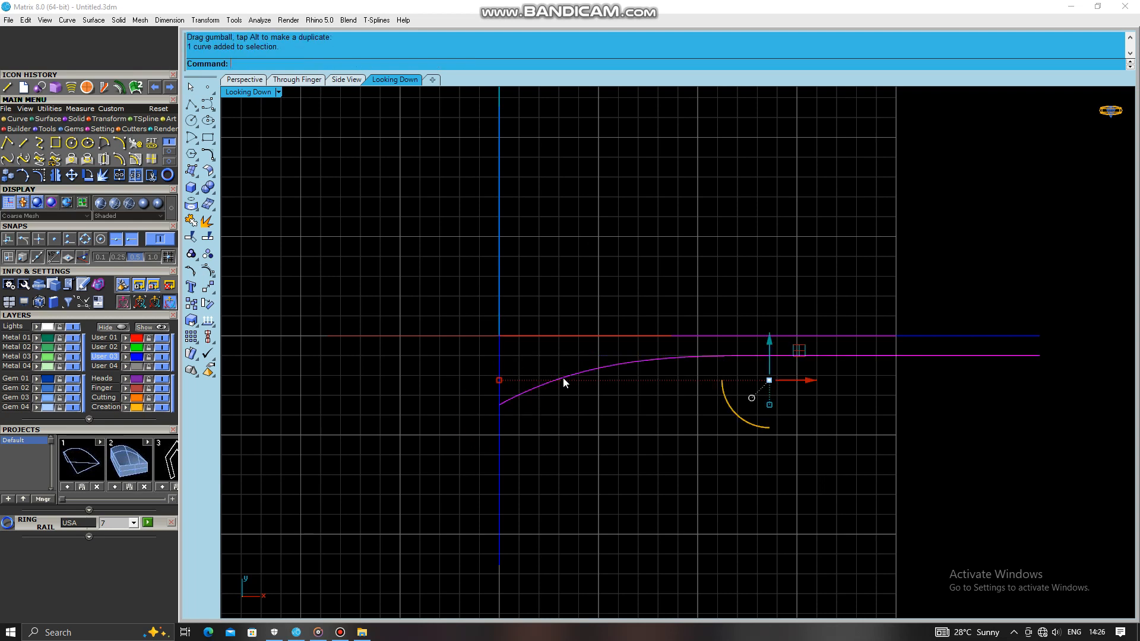
pyautogui.write('rebuild')
pyautogui.press('Return')
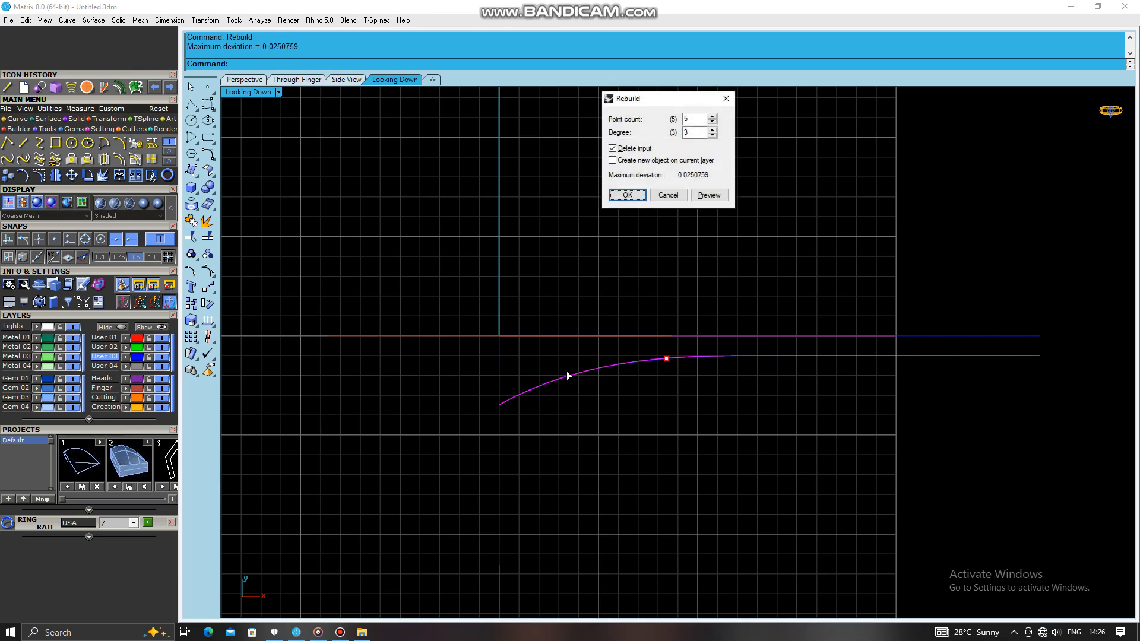
pyautogui.click(711, 116)
pyautogui.click(712, 117)
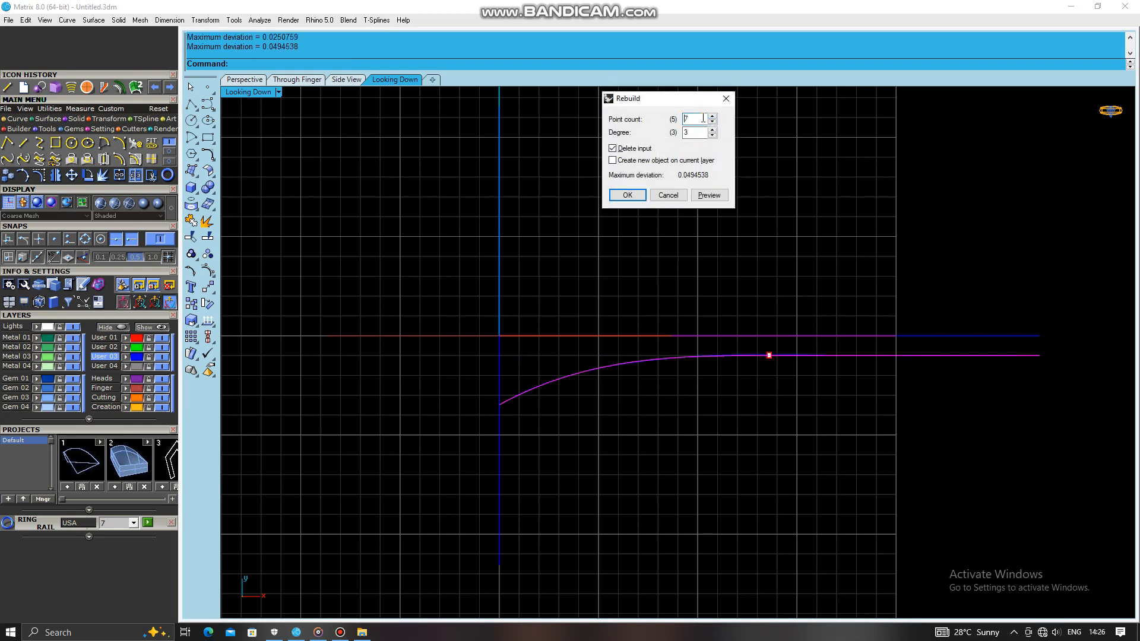
pyautogui.click(627, 195)
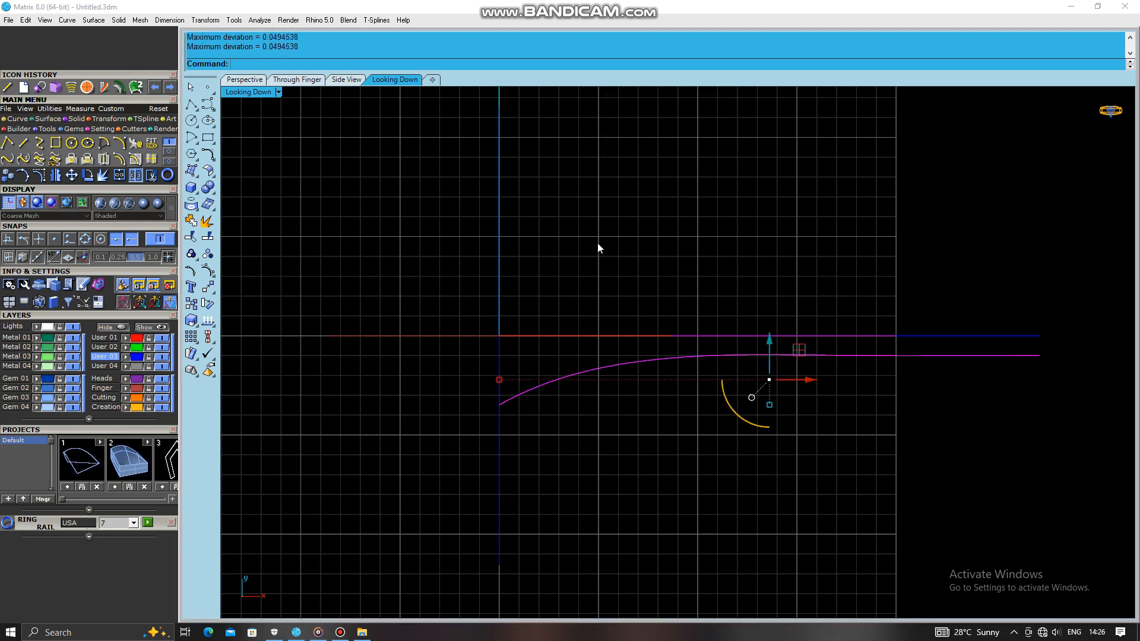
pyautogui.moveTo(600, 248); pyautogui.dragTo(693, 211, button='right')
pyautogui.click(618, 385)
pyautogui.click(645, 342)
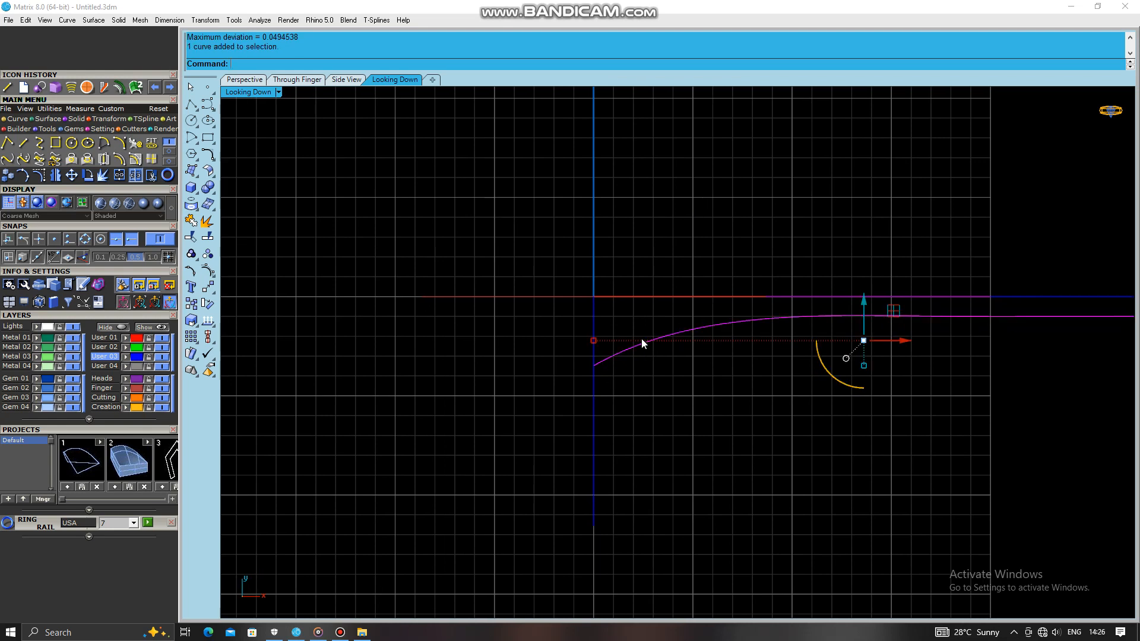
pyautogui.press('F10')
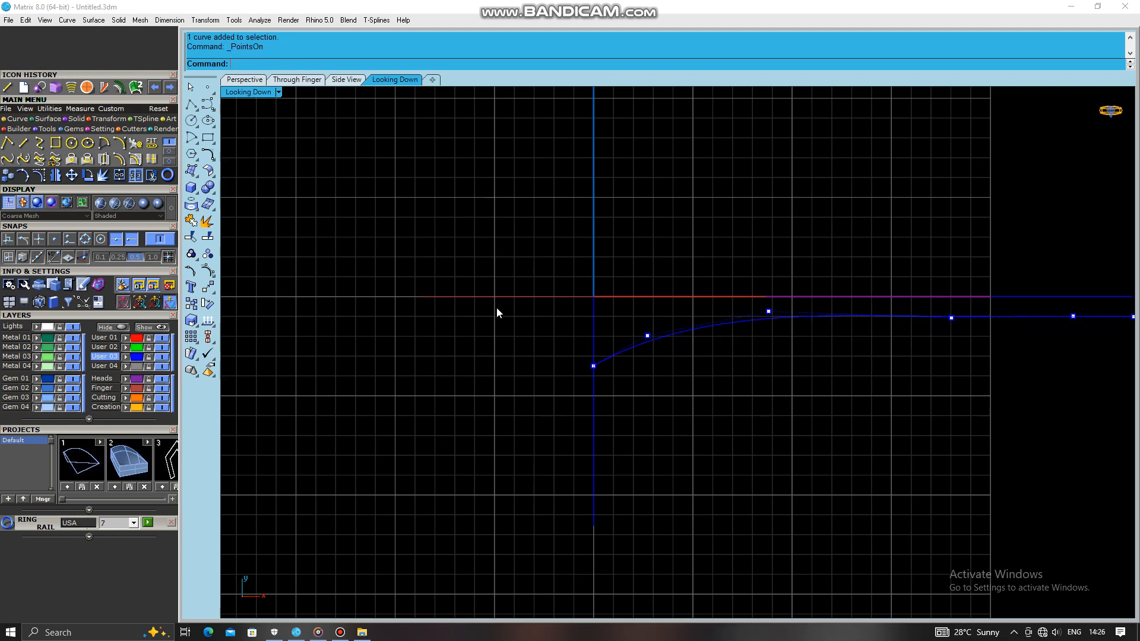
pyautogui.moveTo(515, 322)
pyautogui.mouseDown()
pyautogui.moveTo(684, 387)
pyautogui.moveTo(422, 387)
pyautogui.moveTo(514, 341)
pyautogui.mouseUp()
pyautogui.scroll(-3, 514, 341)
pyautogui.press('Escape')
# - Offset the bent curve 2 mm upward
pyautogui.click(587, 348)
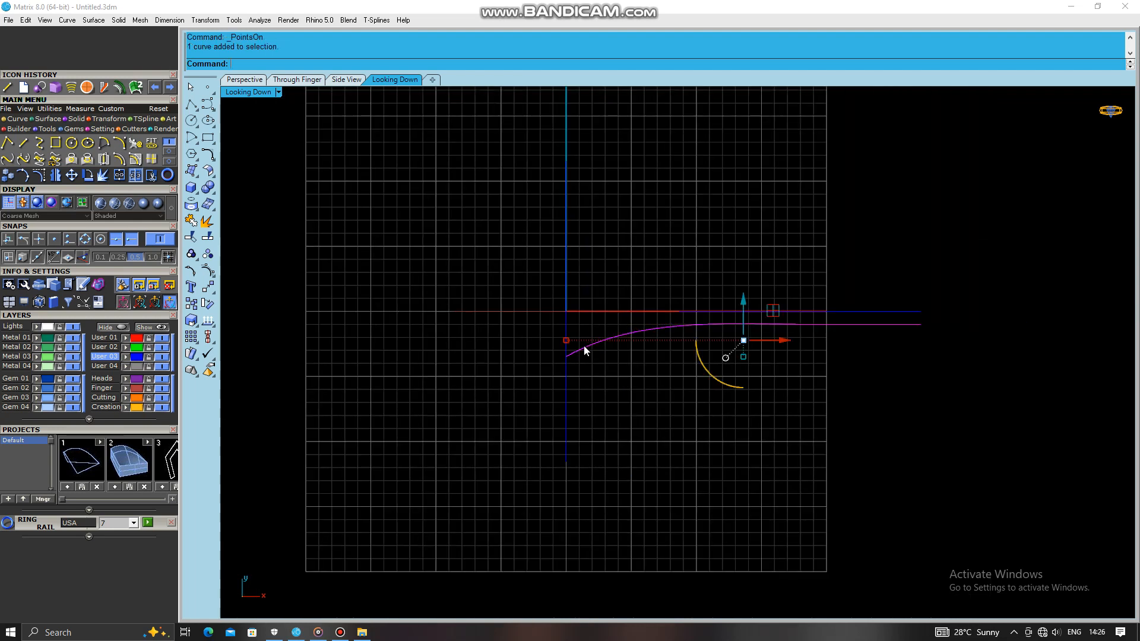
pyautogui.write('offset')
pyautogui.press('Return')
pyautogui.write('2')
pyautogui.press('Return')
pyautogui.click(607, 276)
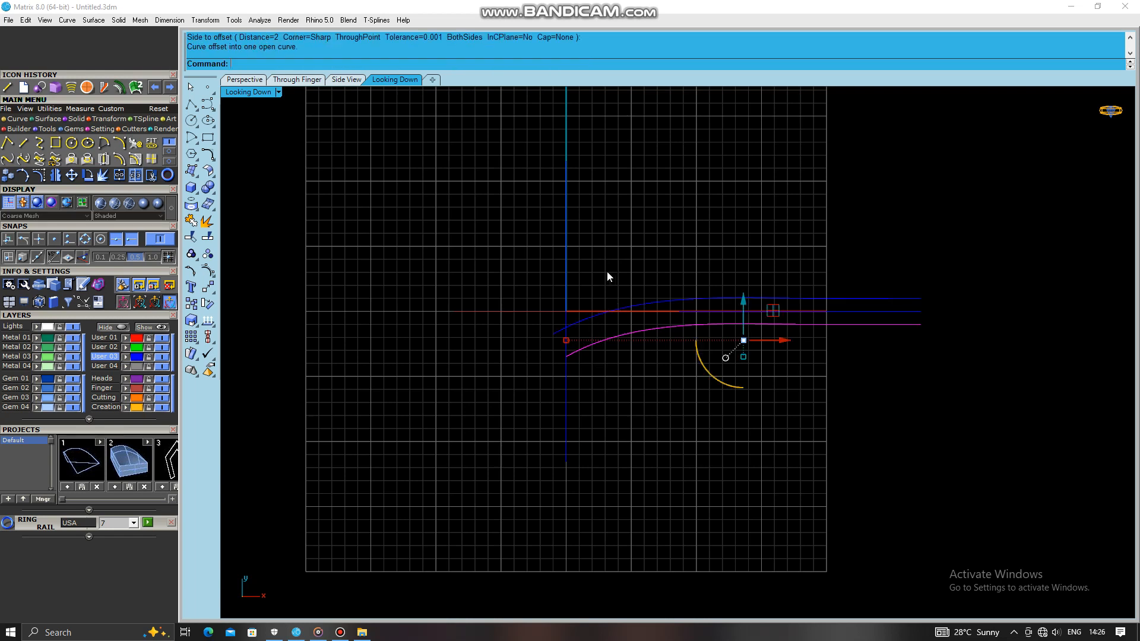
# - Trim the end of the upper offset curve that overhangs the vertical centre line
pyautogui.click(583, 321)
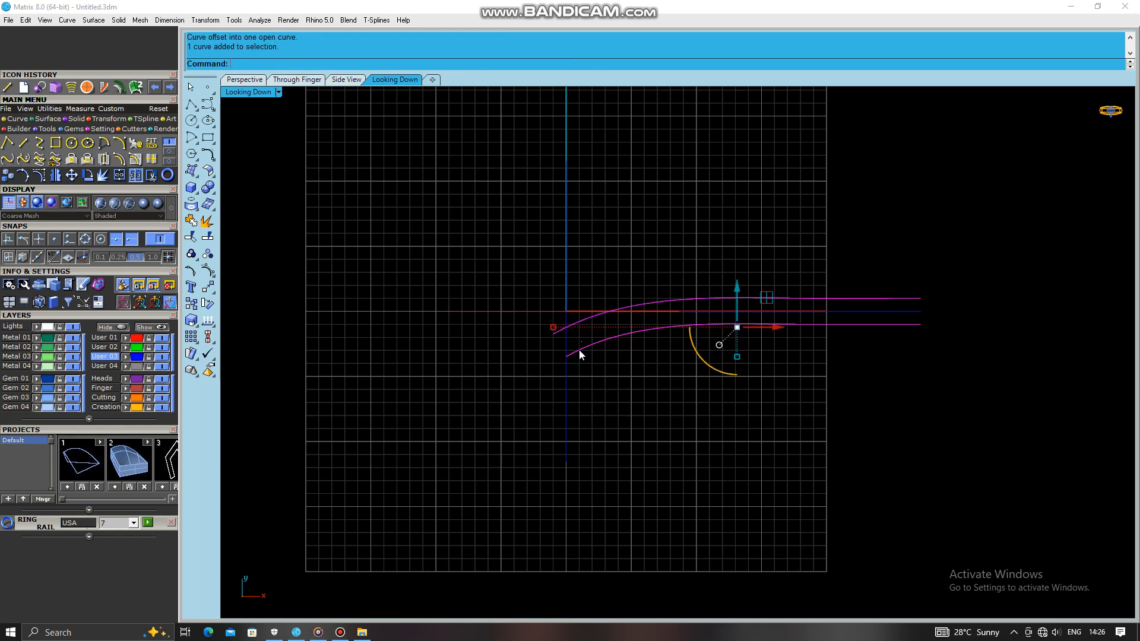
pyautogui.click(550, 329)
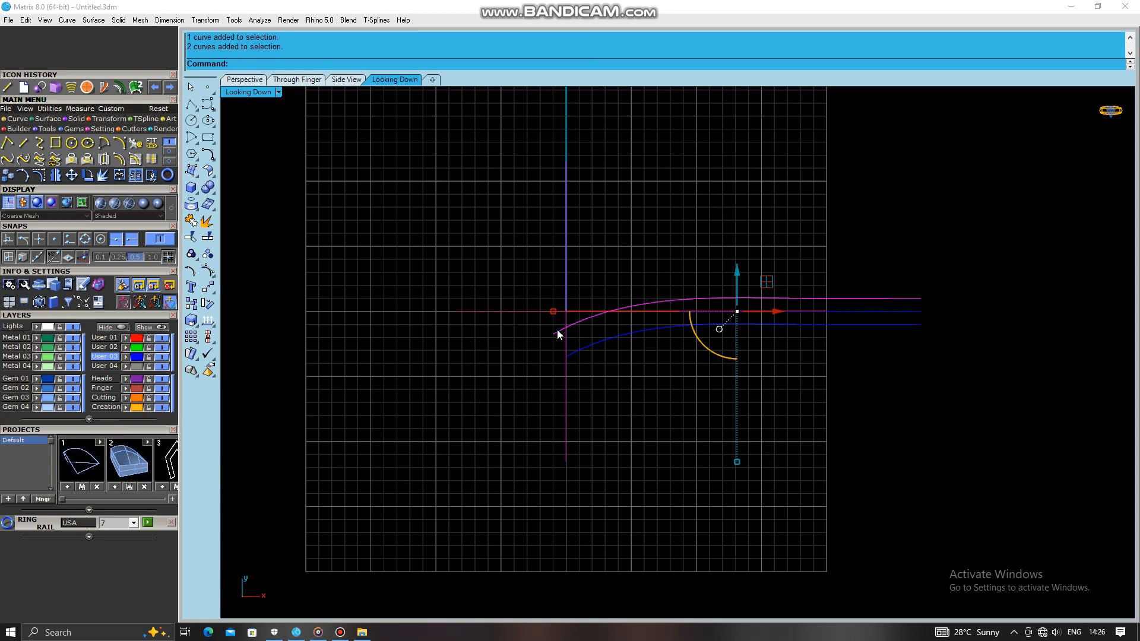
pyautogui.scroll(5, 561, 329)
pyautogui.write('trim')
pyautogui.press('Return')
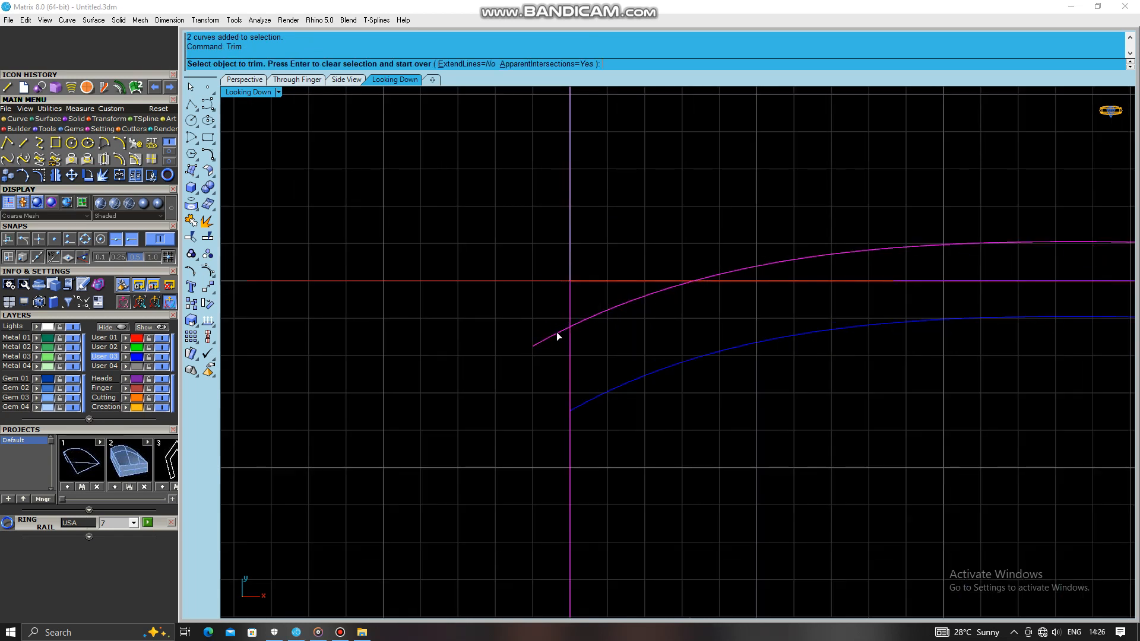
pyautogui.press('Return')
# - Mirror copies of both bent curves to the other side, across the vertical centre line through origin 0
pyautogui.moveTo(640, 408); pyautogui.dragTo(614, 306)
pyautogui.write('mirror')
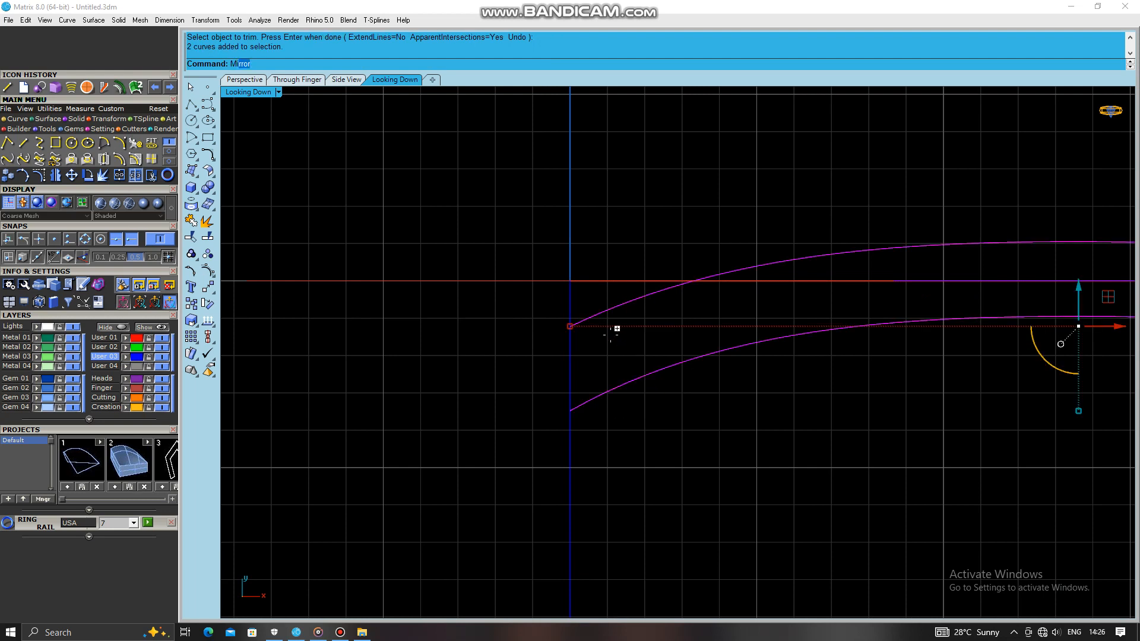
pyautogui.press('Return')
pyautogui.write('0')
pyautogui.press('Return')
pyautogui.scroll(-3, 599, 304)
pyautogui.click(577, 426)
pyautogui.press('Escape')
pyautogui.scroll(-3, 563, 411)
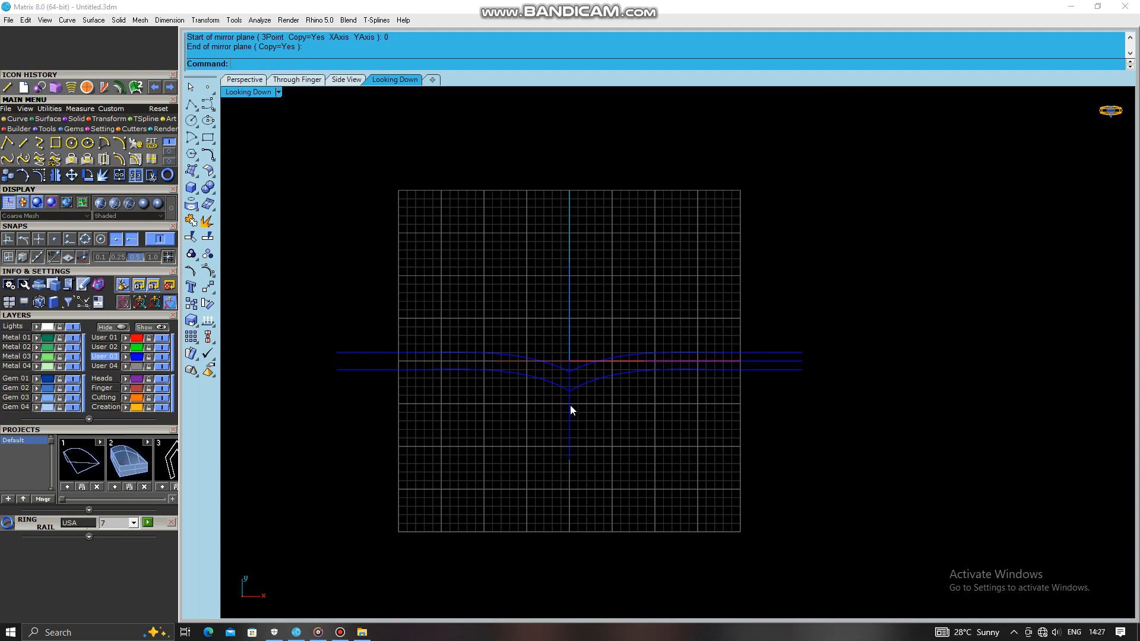
# - Undo the mirrored copies, the trim, the offset and the rebuild, returning to the single bent curve
pyautogui.scroll(3, 573, 403)
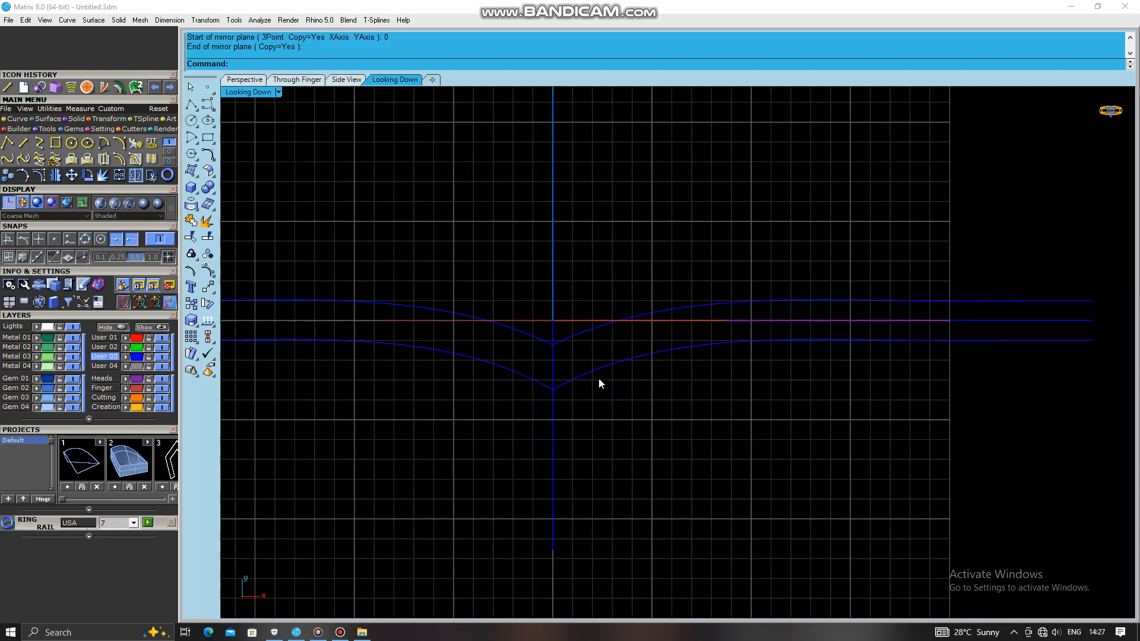
pyautogui.scroll(-3, 597, 380)
pyautogui.hotkey('ctrl', 'z')
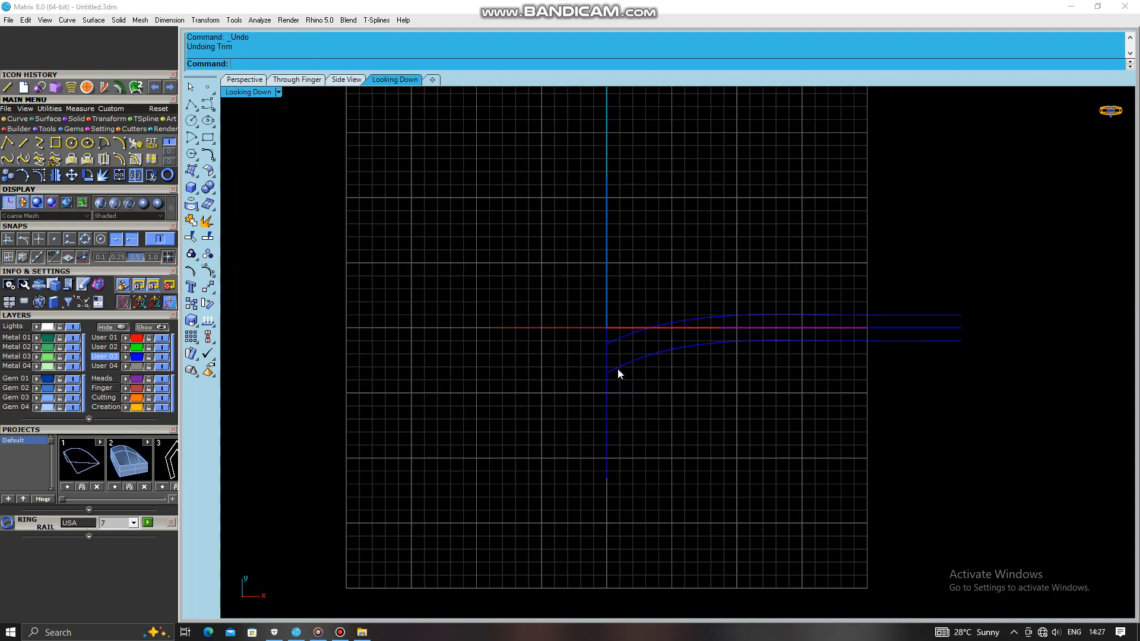
pyautogui.hotkey('ctrl', 'z')
pyautogui.hotkey('ctrl', 'z')
# - Reshape the bent curve by moving two of its control points slightly downward
pyautogui.click(634, 365)
pyautogui.click(636, 360)
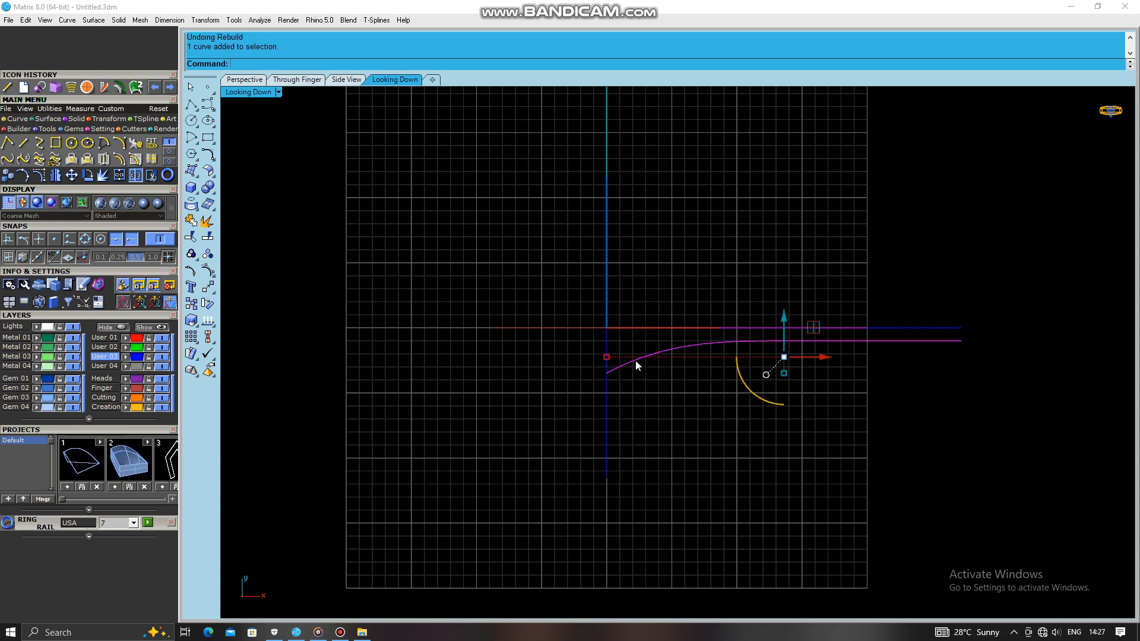
pyautogui.press('F10')
pyautogui.scroll(5, 634, 359)
pyautogui.click(714, 315)
pyautogui.keyDown('shift'); pyautogui.click(578, 390); pyautogui.keyUp('shift')
pyautogui.moveTo(642, 318); pyautogui.dragTo(642, 325)
pyautogui.press('Escape')
pyautogui.press('Escape')
# - Rebuild the bent curve with a point count of 6
pyautogui.click(623, 368)
pyautogui.write('rebuild')
pyautogui.press('Return')
pyautogui.write('6')
pyautogui.press('Return')
# - Offset the rebuilt bent curve 2 mm upward
pyautogui.scroll(-3, 624, 365)
pyautogui.click(625, 371)
pyautogui.write('Offset')
pyautogui.press('Return')
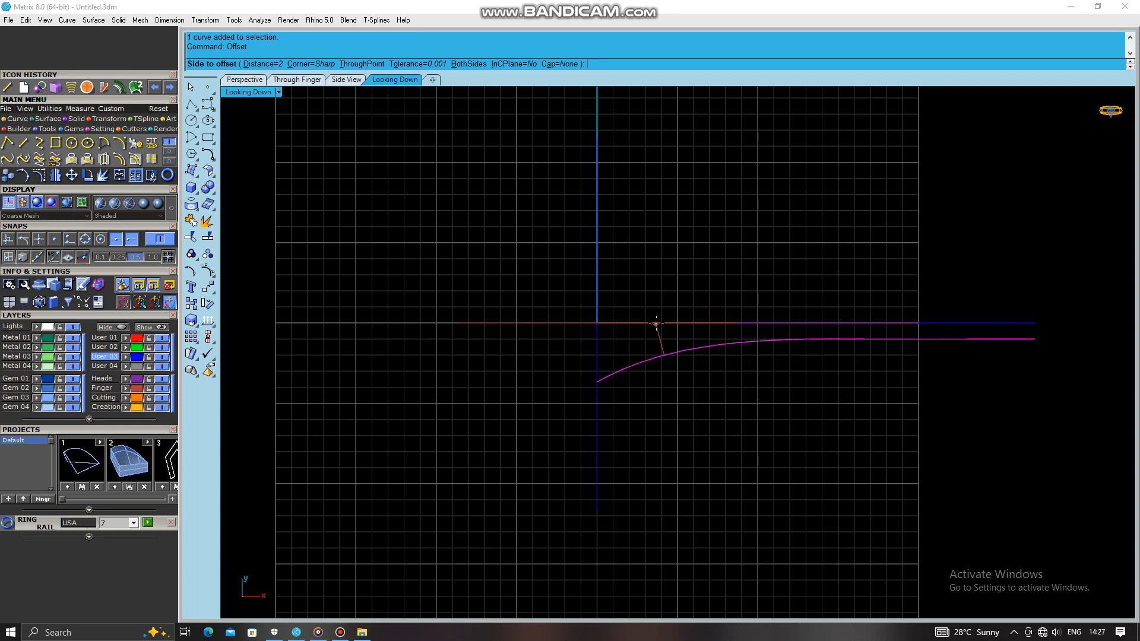
pyautogui.write('2')
pyautogui.press('Return')
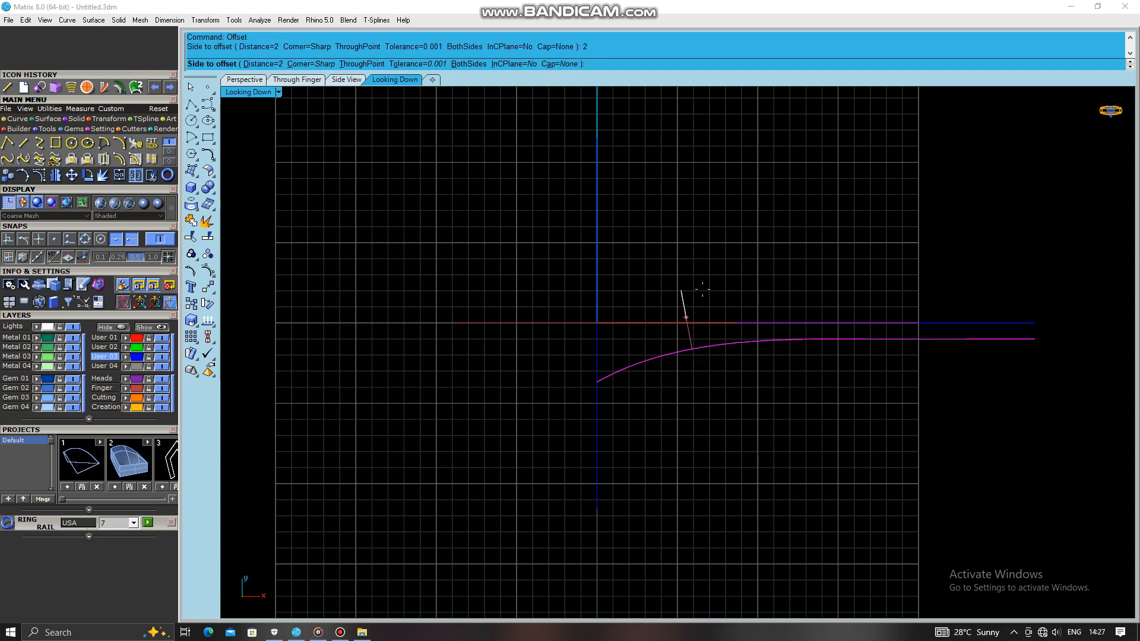
pyautogui.click(964, 242)
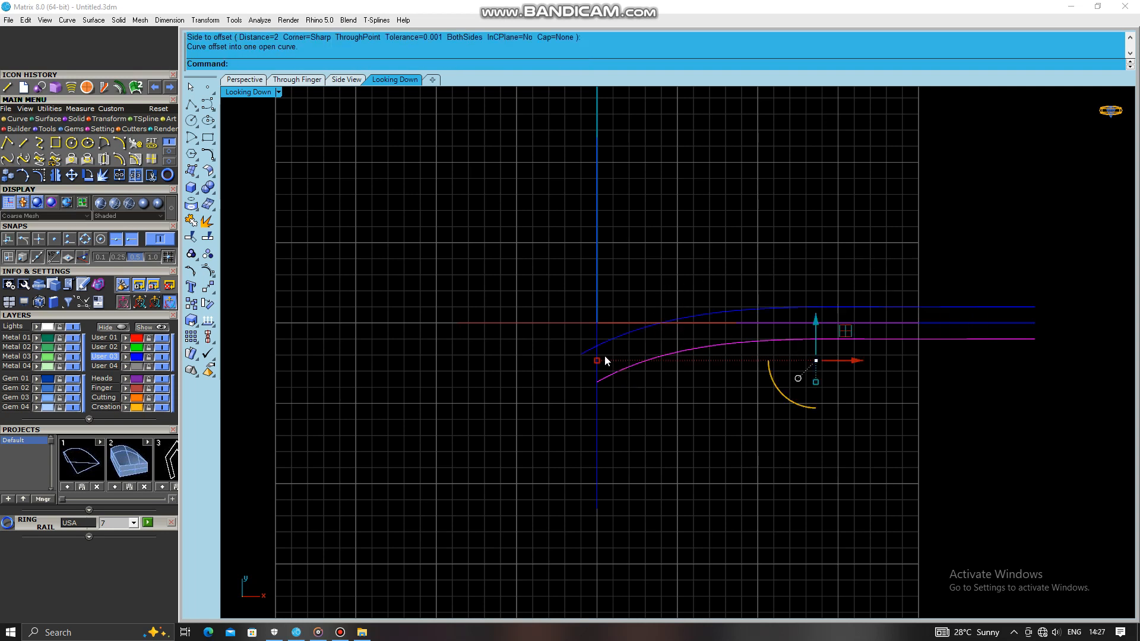
# - Trim the upper offset curve's end that overhangs the vertical centre line and delete that cutting line
pyautogui.scroll(3, 604, 351)
pyautogui.moveTo(604, 351); pyautogui.dragTo(563, 341)
pyautogui.write('trim')
pyautogui.press('Return')
pyautogui.click(568, 346)
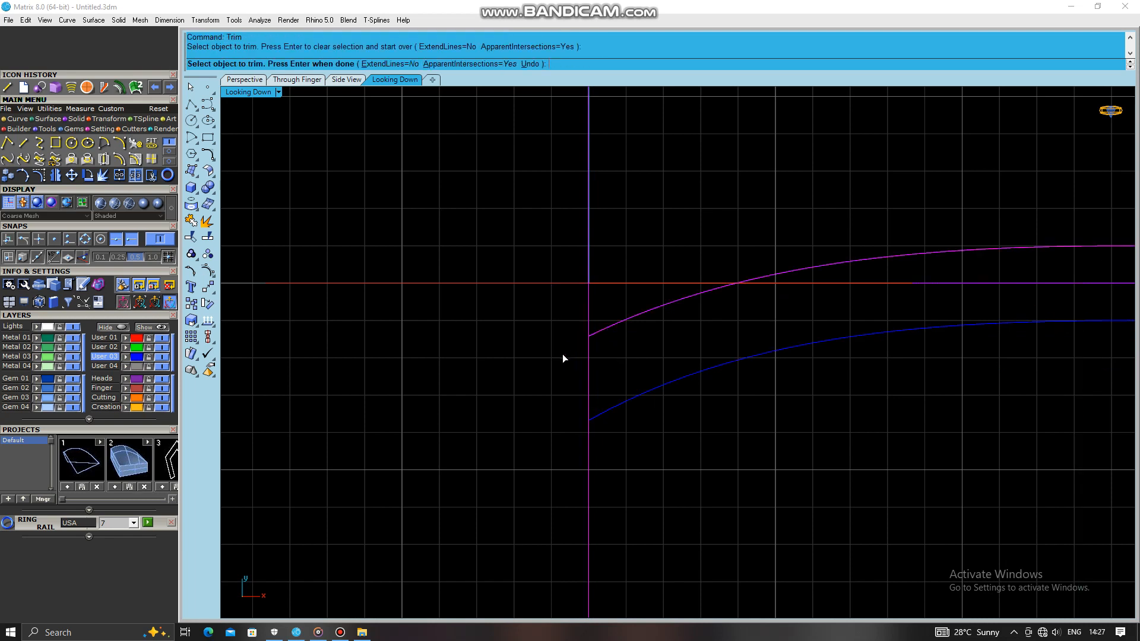
pyautogui.rightClick(557, 356)
pyautogui.scroll(-3, 557, 357)
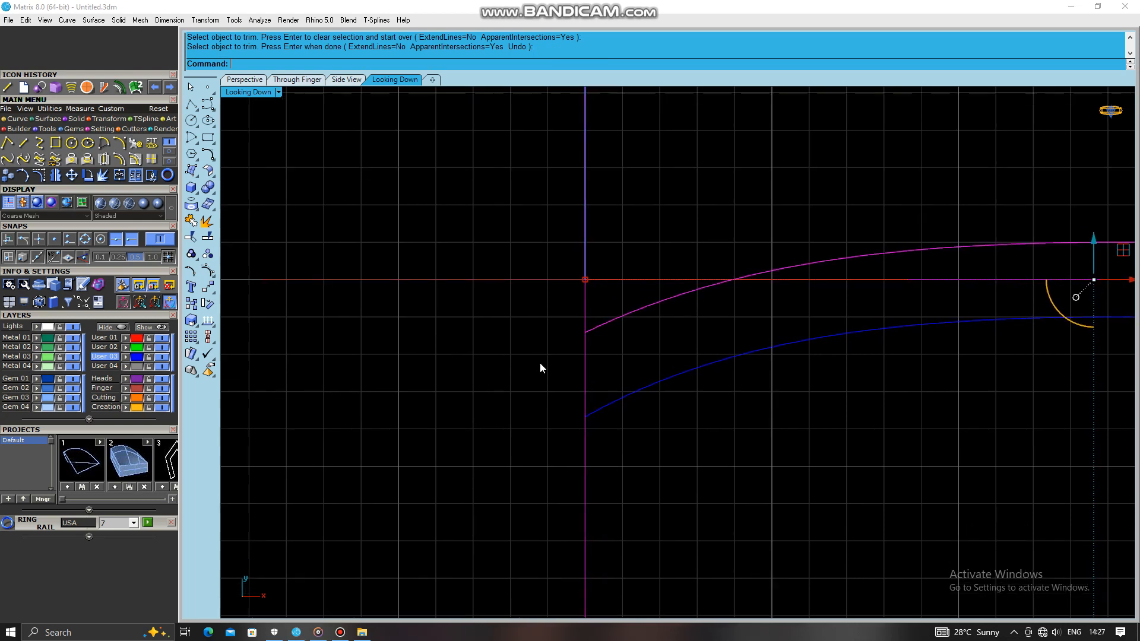
pyautogui.click(559, 367)
pyautogui.press('Delete')
# - Close both ends of the half-band outline with straight lines joining the two bent curves
pyautogui.write('line')
pyautogui.press('Return')
pyautogui.click(558, 350)
pyautogui.click(558, 384)
pyautogui.rightClick(961, 317)
pyautogui.click(997, 311)
pyautogui.click(997, 342)
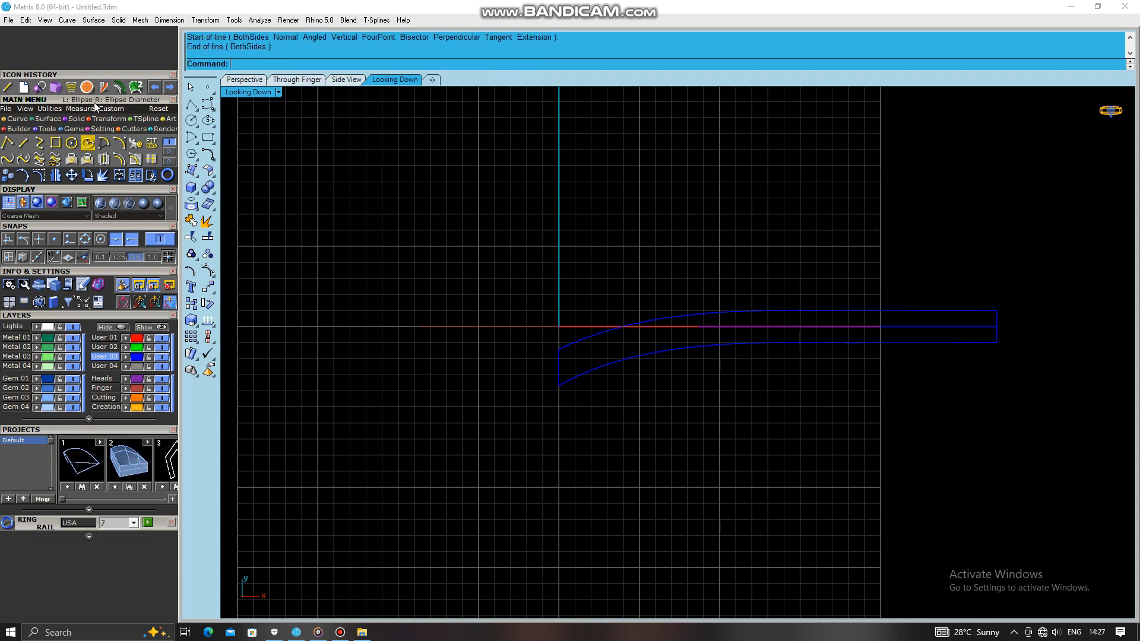
# - Create a two-rail sweep surface from the two bent curves and both end lines, without simplifying the cross sections
pyautogui.click(58, 120)
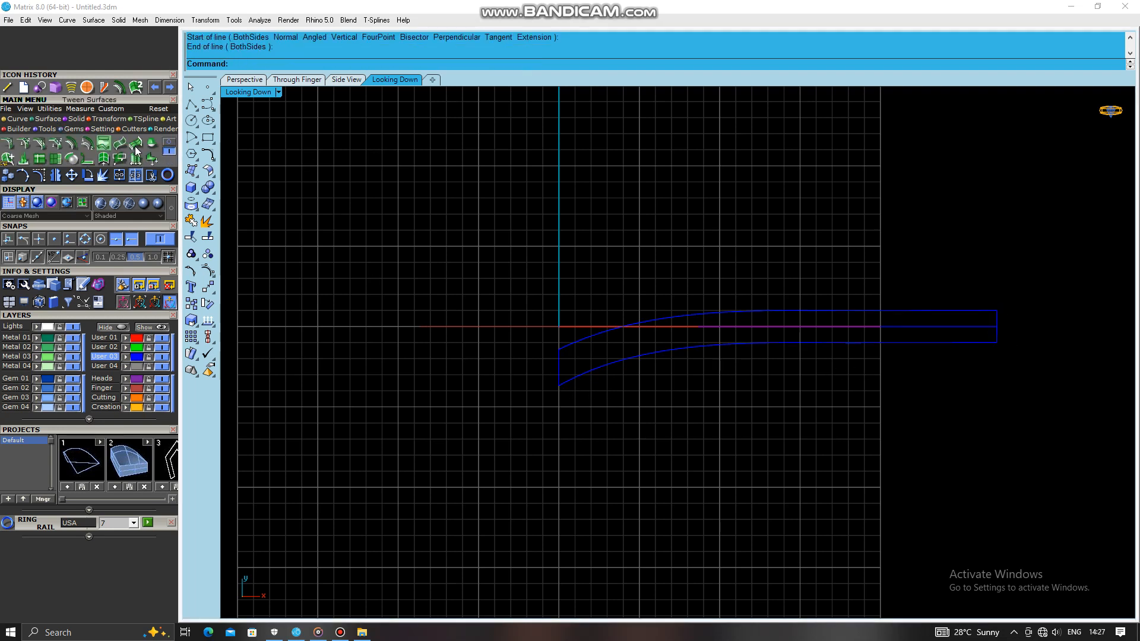
pyautogui.click(169, 143)
pyautogui.click(40, 143)
pyautogui.click(571, 346)
pyautogui.click(580, 373)
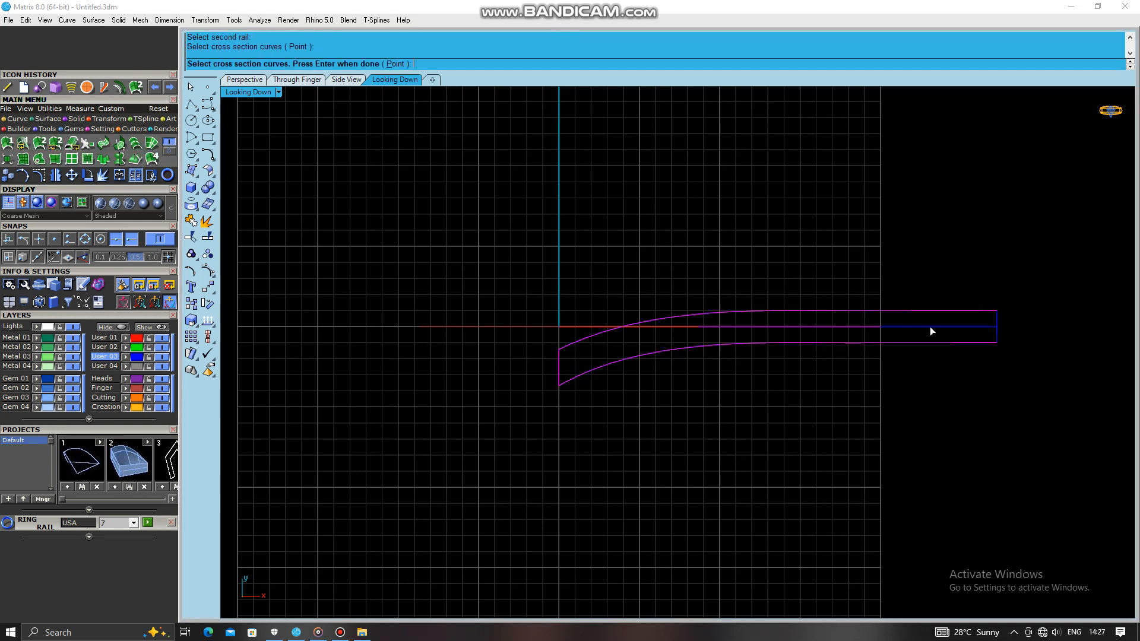
pyautogui.click(997, 321)
pyautogui.press('Return')
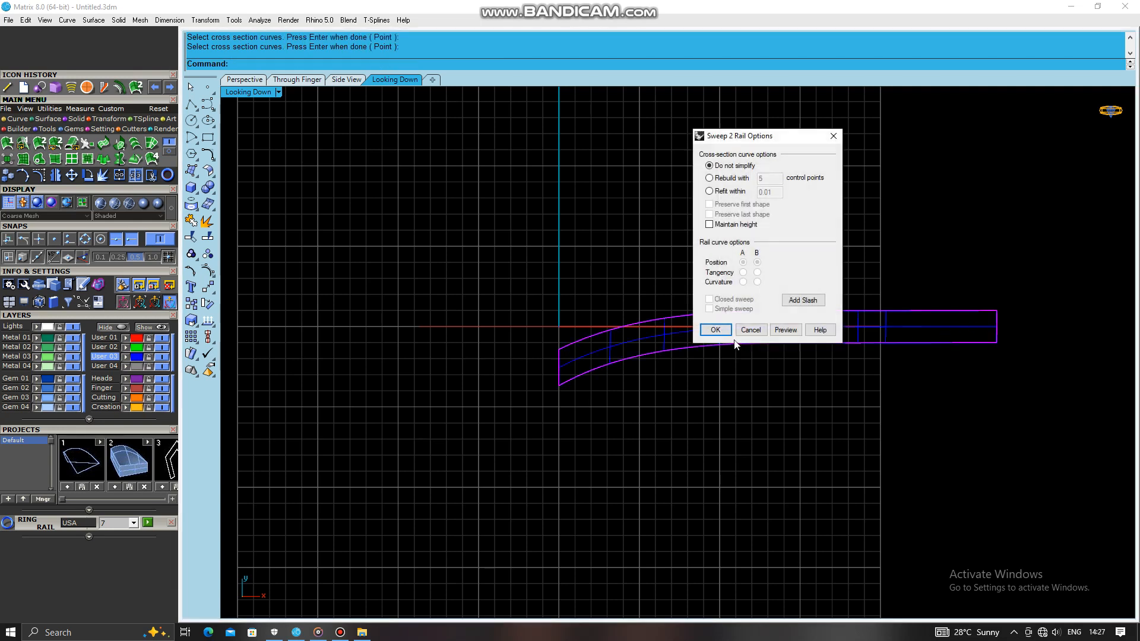
pyautogui.click(716, 330)
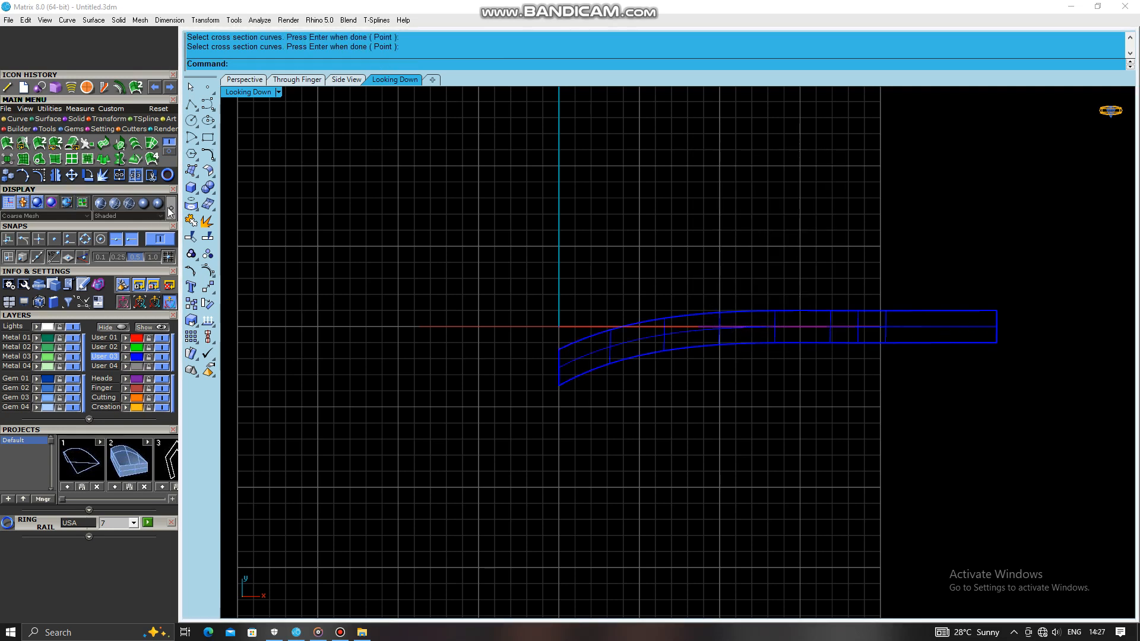
# - Offset the half-band surface 1.8 mm upward into a solid, flipping the offset direction, in shaded display
pyautogui.moveTo(628, 339); pyautogui.dragTo(572, 351, button='right')
pyautogui.click(572, 349)
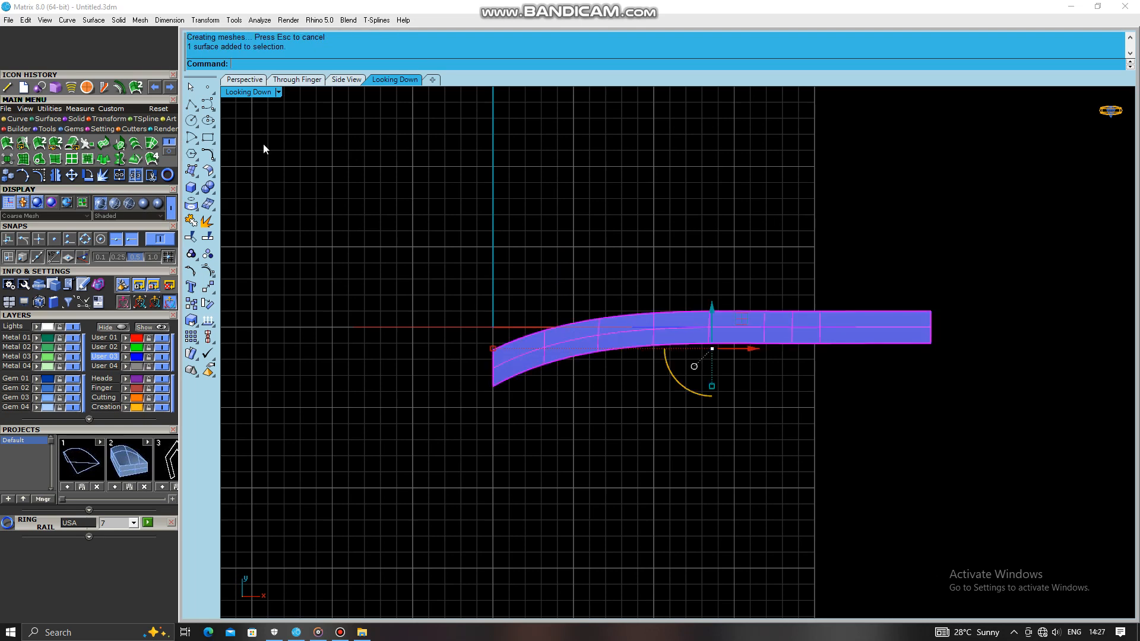
pyautogui.click(257, 82)
pyautogui.moveTo(540, 287); pyautogui.dragTo(515, 326, button='right')
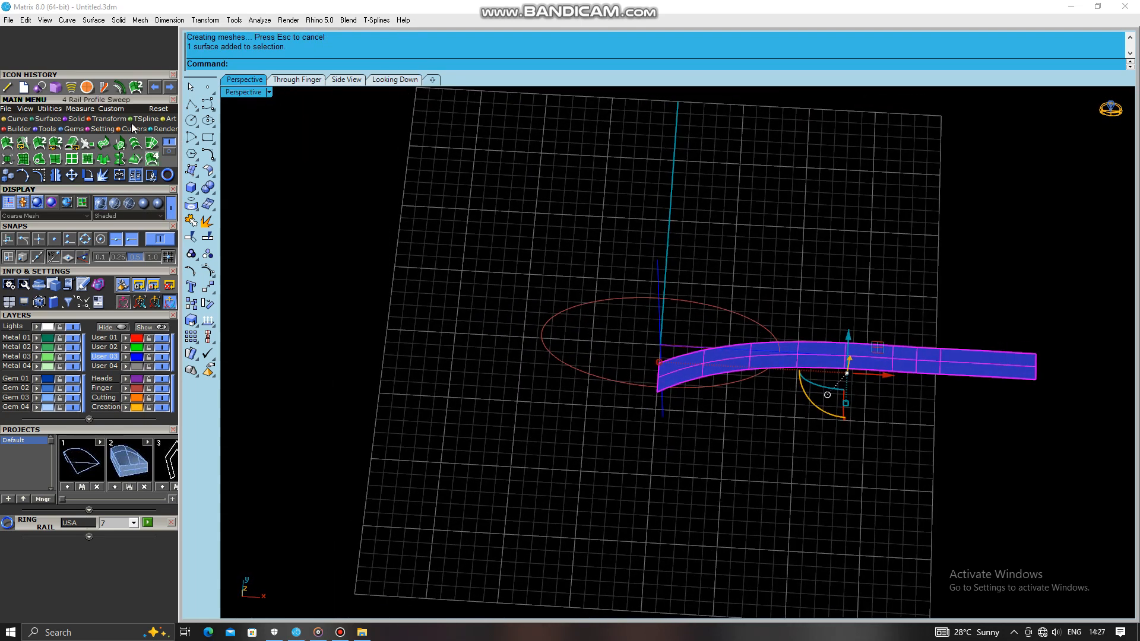
pyautogui.click(174, 151)
pyautogui.click(72, 144)
pyautogui.moveTo(771, 372); pyautogui.dragTo(766, 281, button='right')
pyautogui.press('Return')
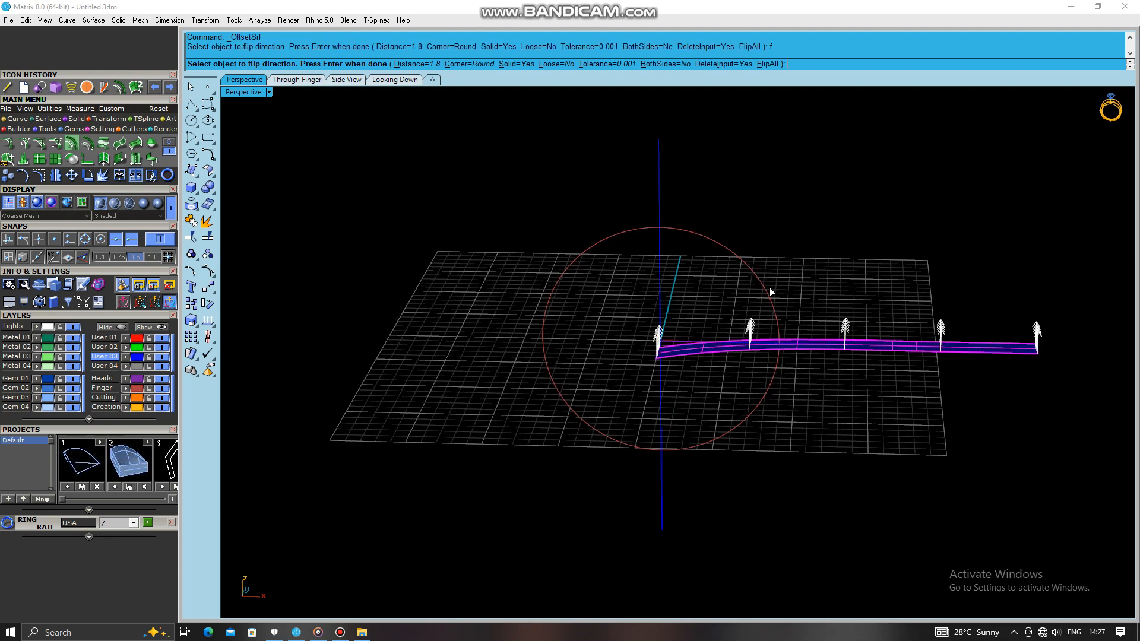
pyautogui.write('1.8')
pyautogui.press('Return')
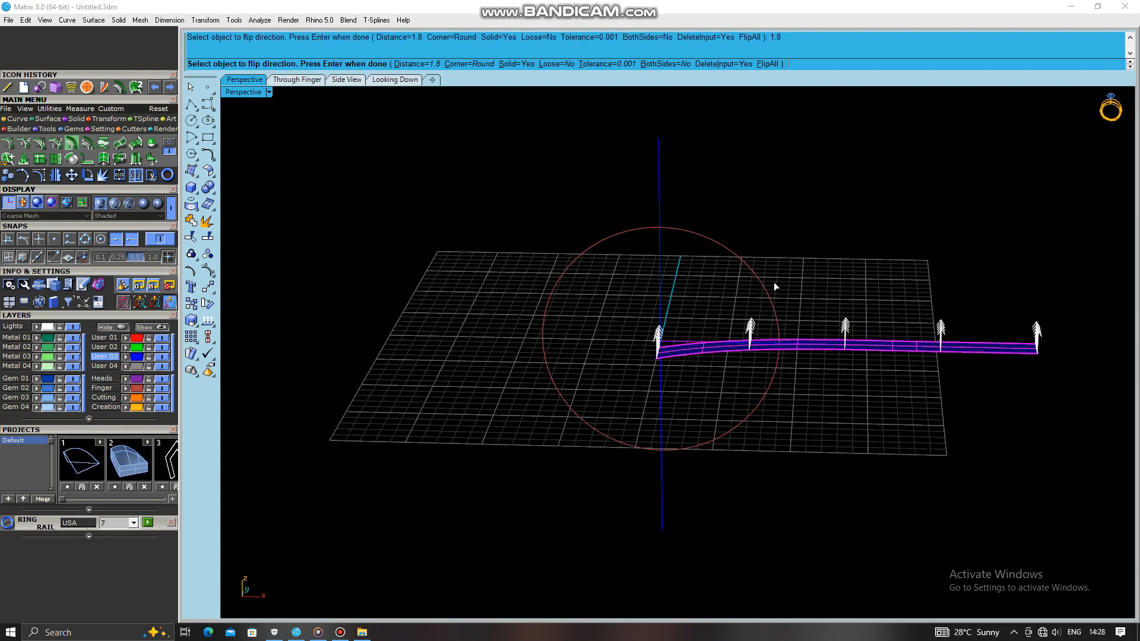
pyautogui.press('Return')
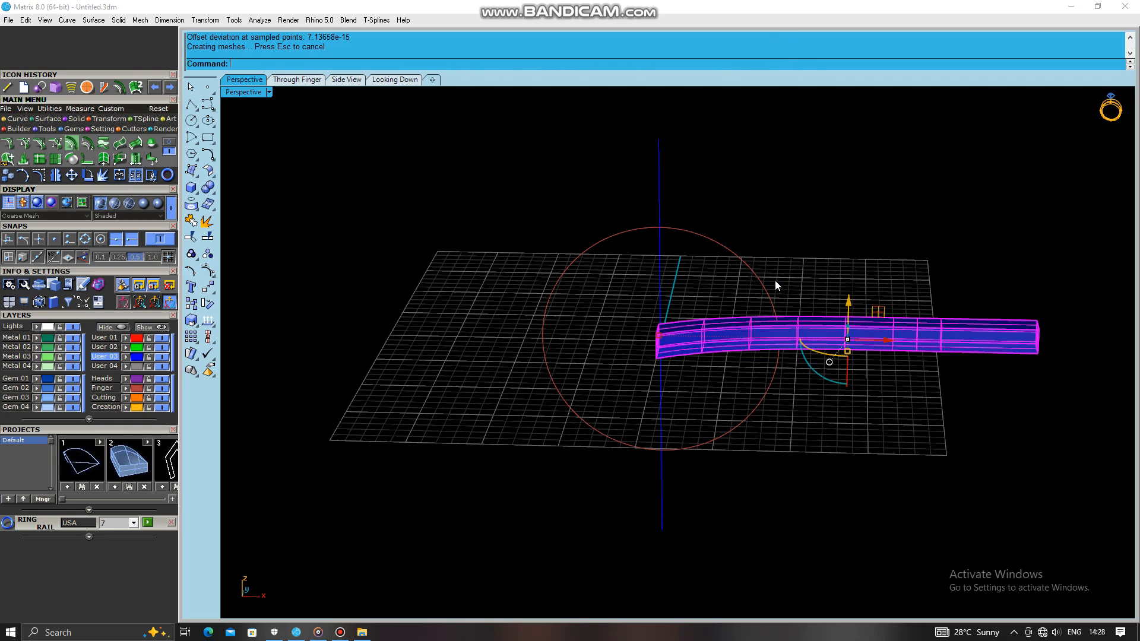
# - Examine the half-band solid and its straight base line relative to the finger circle in perspective
pyautogui.click(783, 263)
pyautogui.moveTo(741, 363)
pyautogui.mouseDown(button='right')
pyautogui.moveTo(821, 356)
pyautogui.moveTo(746, 343)
pyautogui.mouseUp(button='right')
pyautogui.click(746, 344)
pyautogui.click(599, 285)
pyautogui.moveTo(601, 288); pyautogui.dragTo(668, 365, button='right')
pyautogui.scroll(6, 671, 343)
pyautogui.click(668, 334)
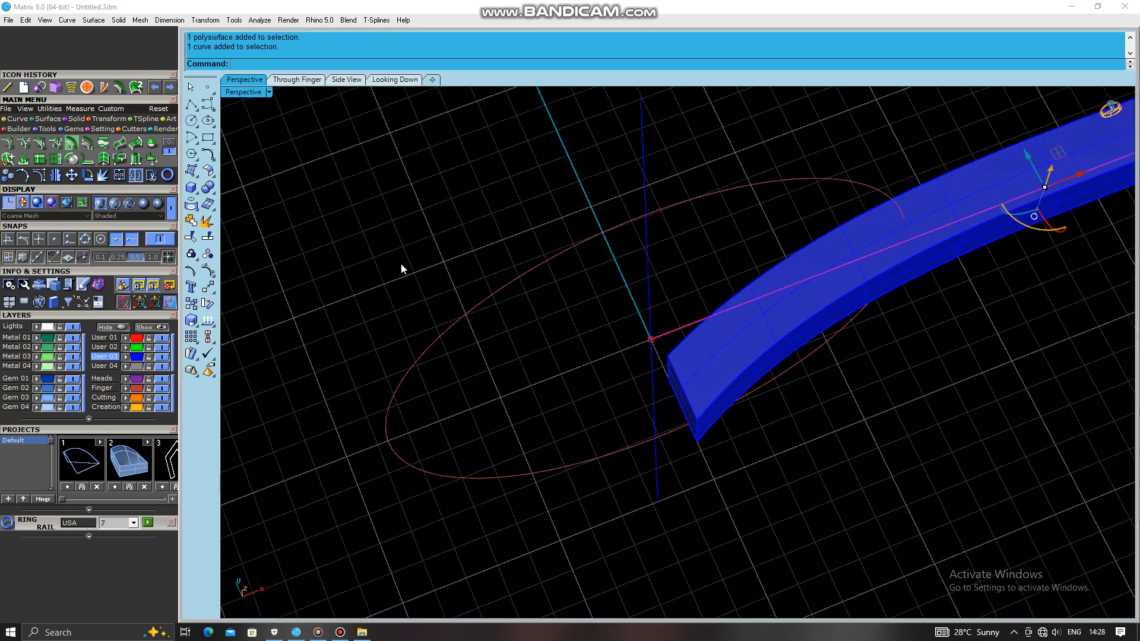
pyautogui.click(609, 373)
pyautogui.moveTo(608, 372); pyautogui.dragTo(891, 383, button='right')
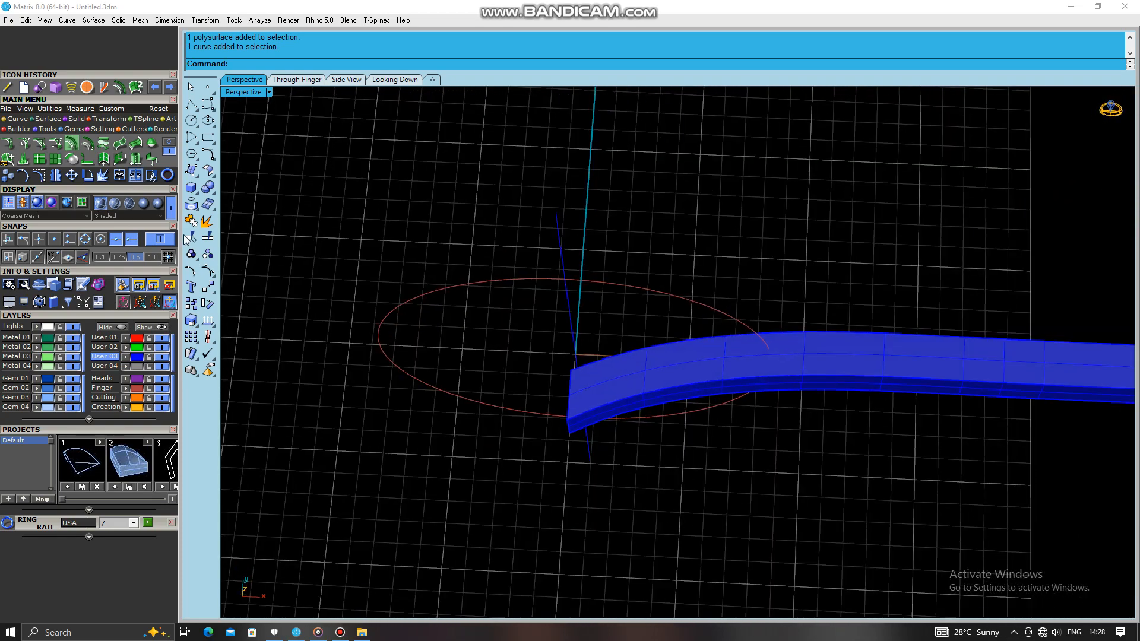
# - Flow a stretched copy of the half-band solid from the straight base line onto the finger circle
pyautogui.click(106, 118)
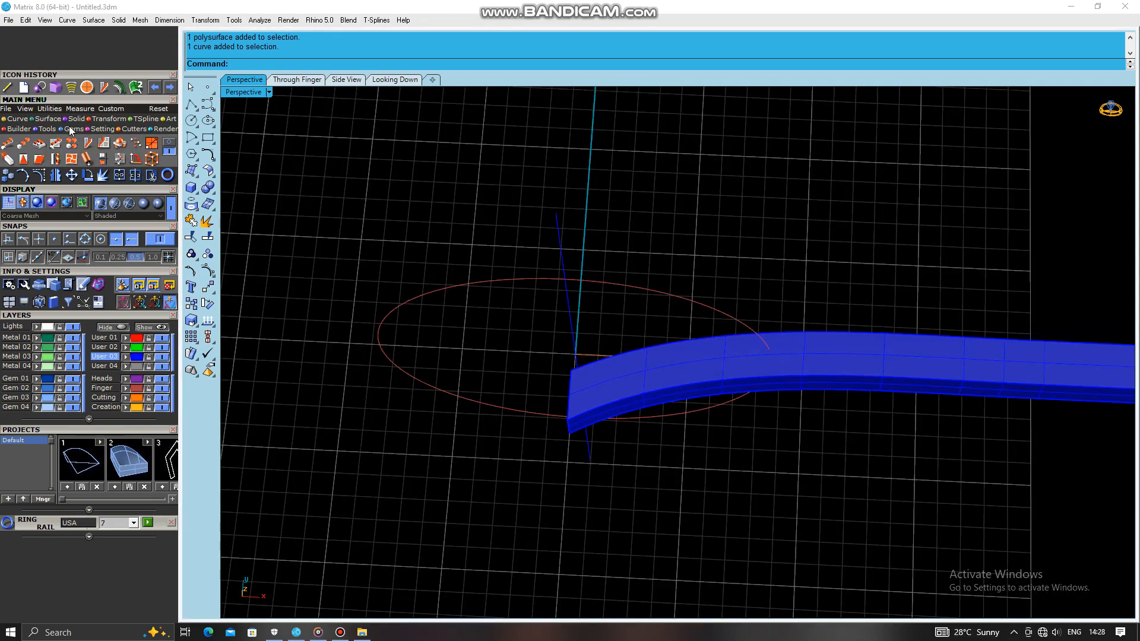
pyautogui.click(89, 142)
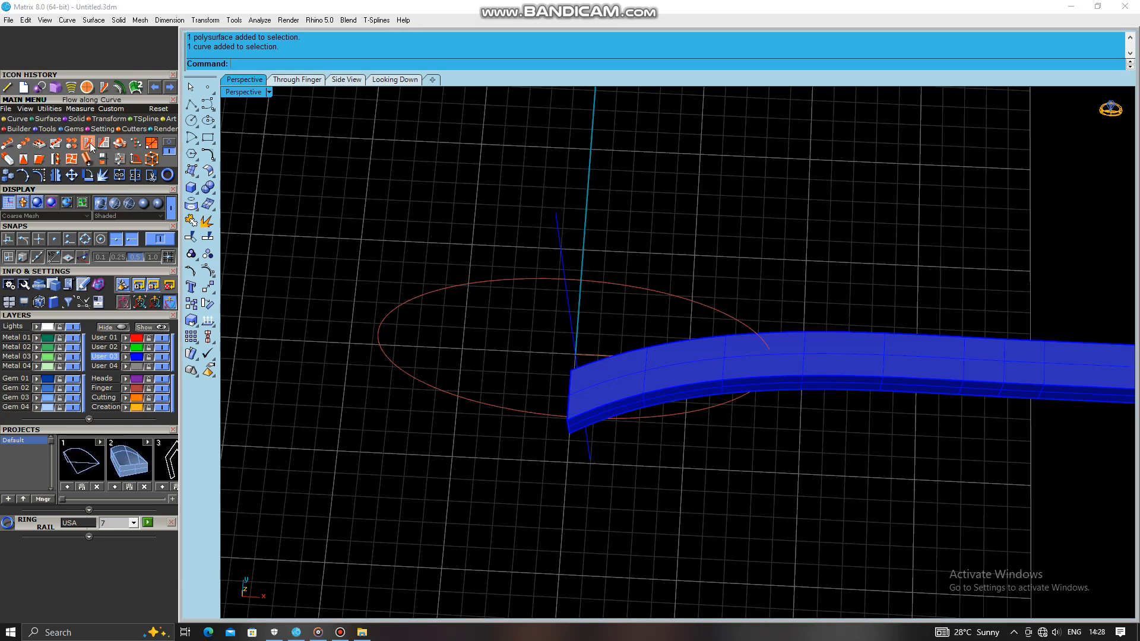
pyautogui.click(636, 378)
pyautogui.press('Return')
pyautogui.moveTo(583, 382); pyautogui.dragTo(559, 396, button='right')
pyautogui.click(560, 381)
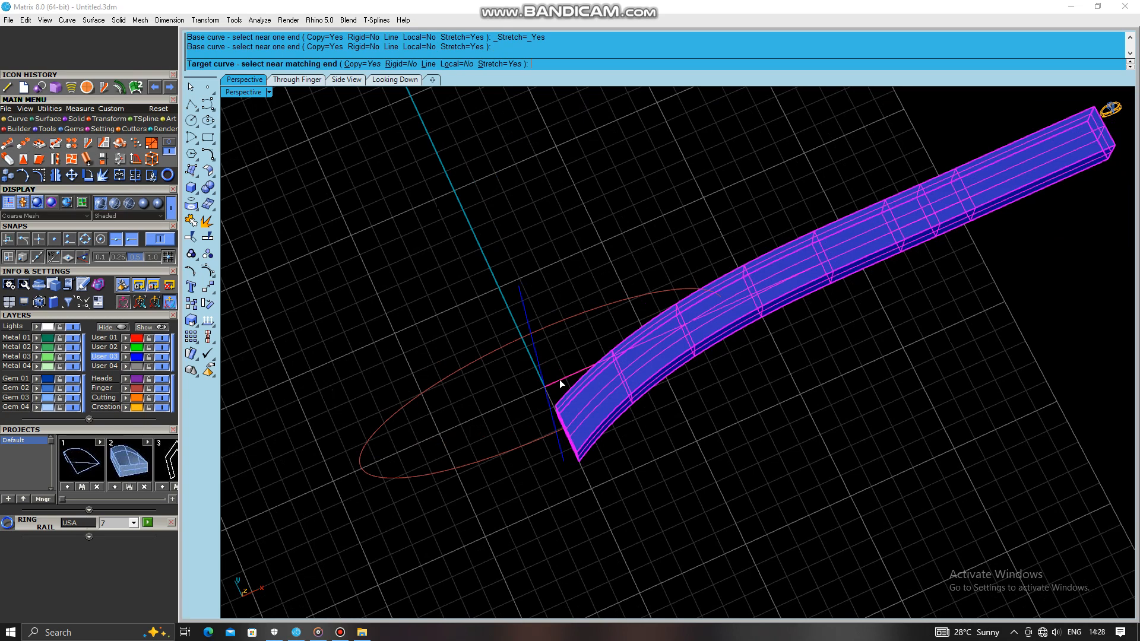
pyautogui.click(547, 326)
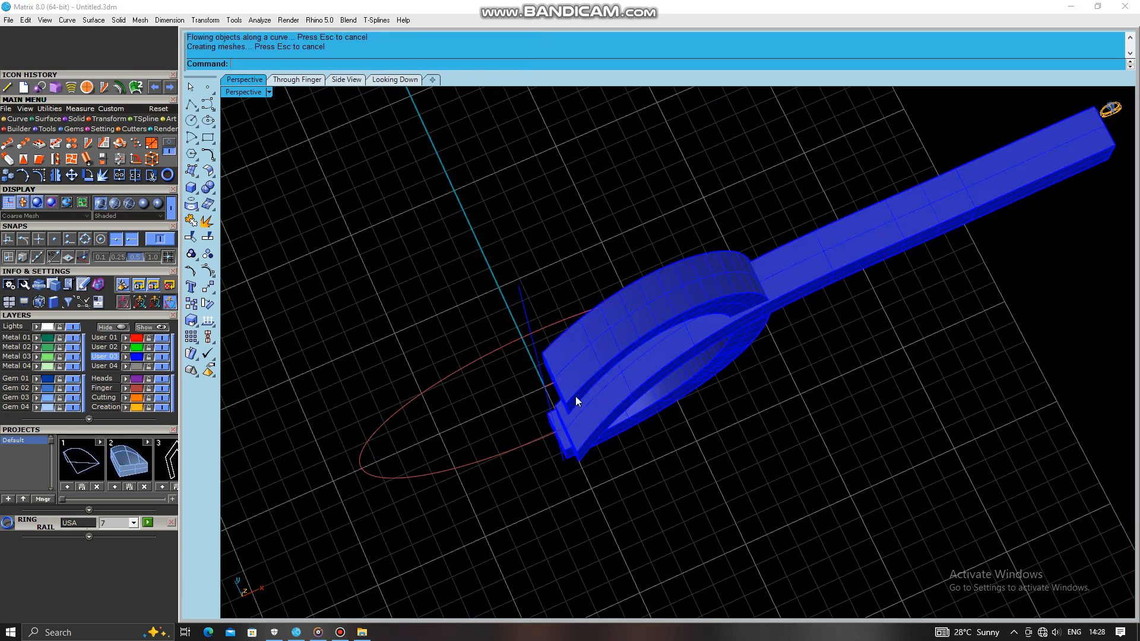
# - Hide the flat half-band solid, leaving the curved half ring
pyautogui.moveTo(575, 383); pyautogui.dragTo(553, 294, button='right')
pyautogui.scroll(-5, 554, 294)
pyautogui.moveTo(779, 428); pyautogui.dragTo(738, 430, button='right')
pyautogui.click(767, 421)
pyautogui.moveTo(717, 479); pyautogui.dragTo(576, 416, button='right')
pyautogui.scroll(5, 576, 415)
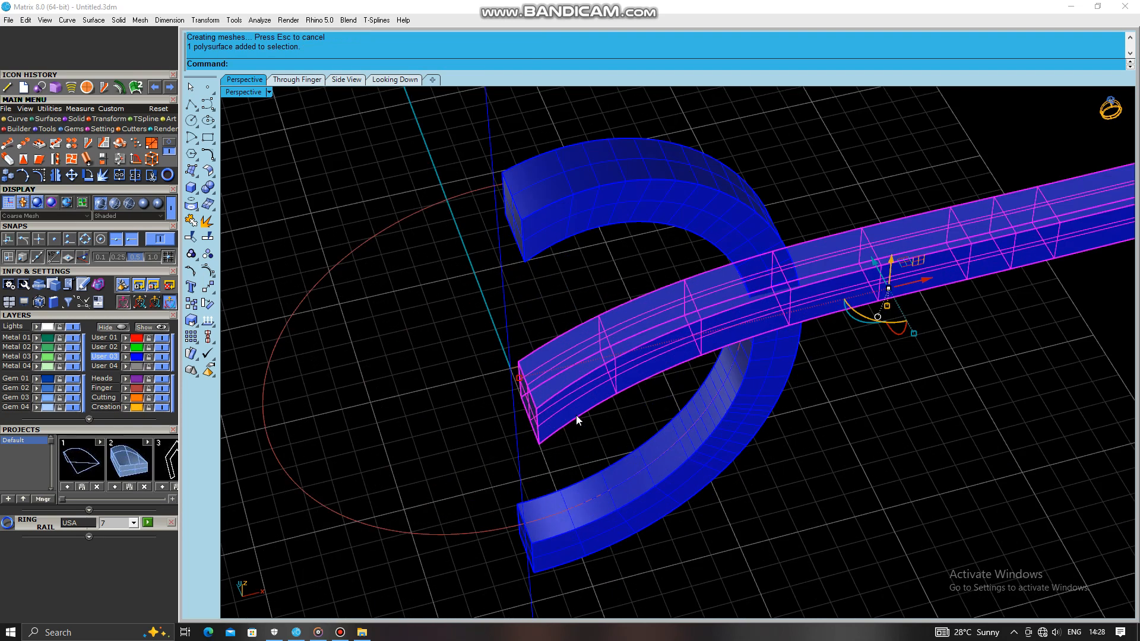
pyautogui.write('Hide')
pyautogui.press('Return')
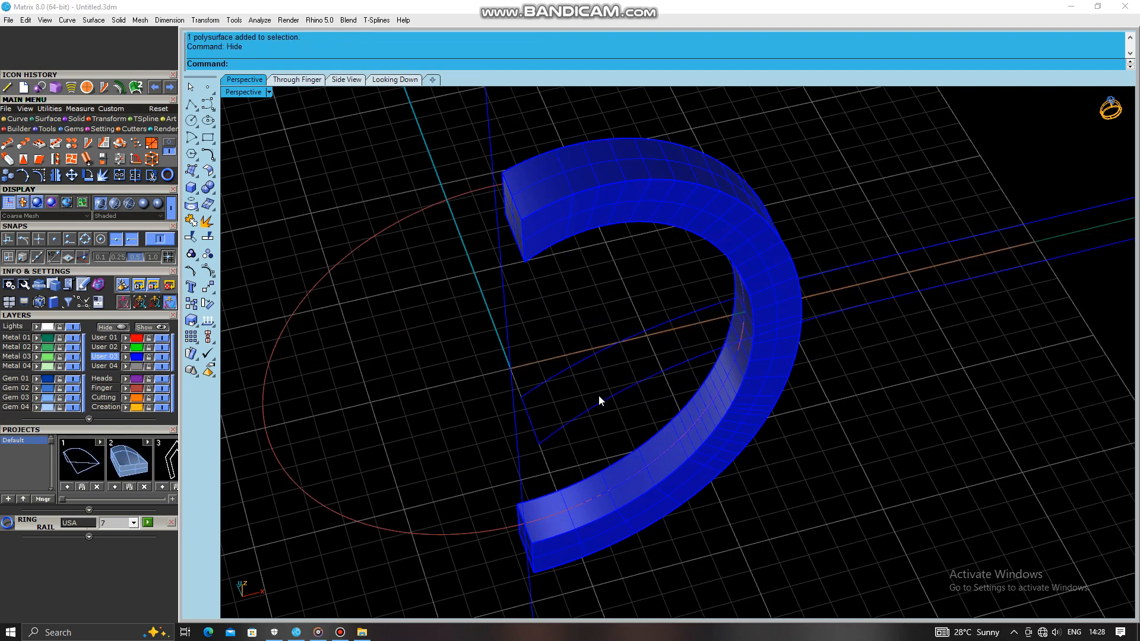
# - Hide the flat outline curves and the straight base line
pyautogui.scroll(-5, 597, 383)
pyautogui.scroll(-2, 588, 374)
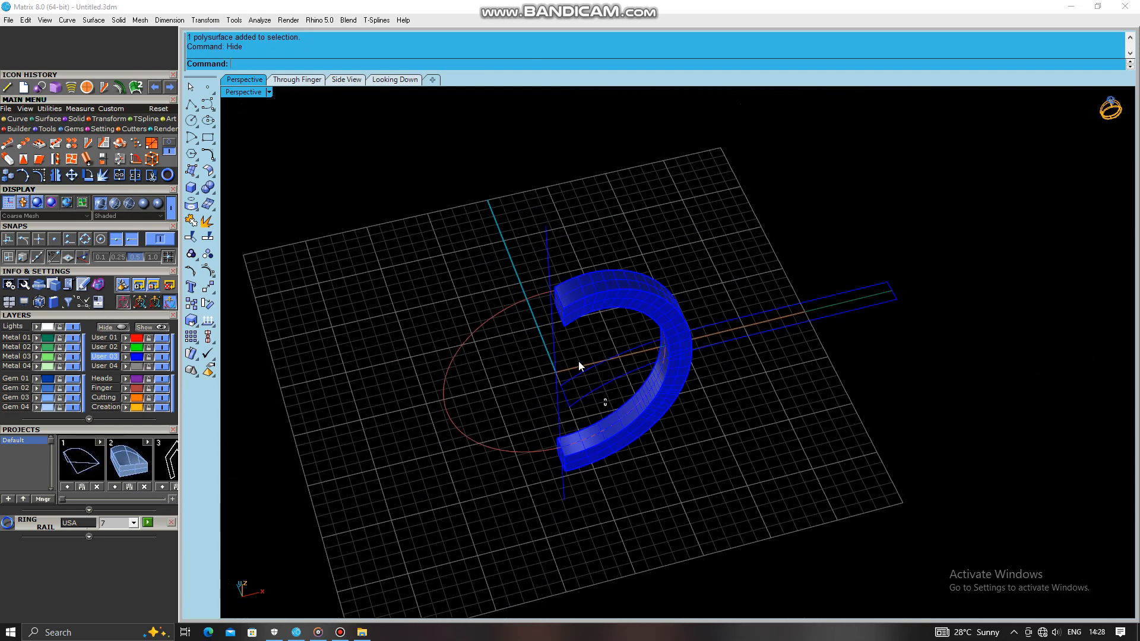
pyautogui.click(567, 399)
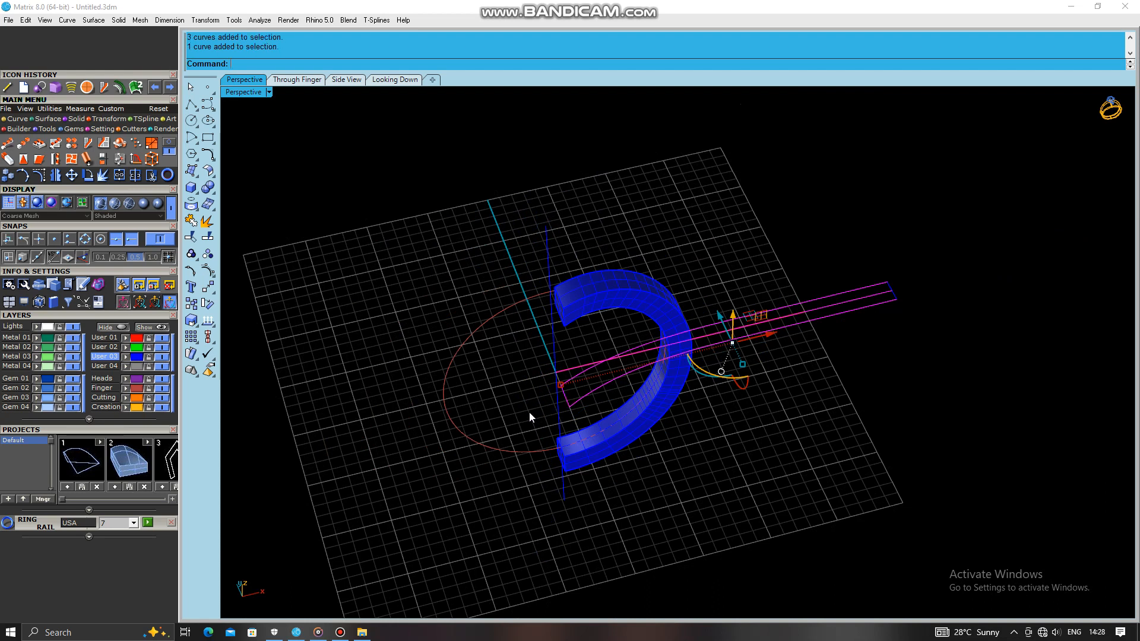
pyautogui.hotkey('ctrl', 'h')
# - Mirror a copy of the curved half ring across the vertical plane through origin 0
pyautogui.moveTo(501, 397); pyautogui.dragTo(1092, 390, button='right')
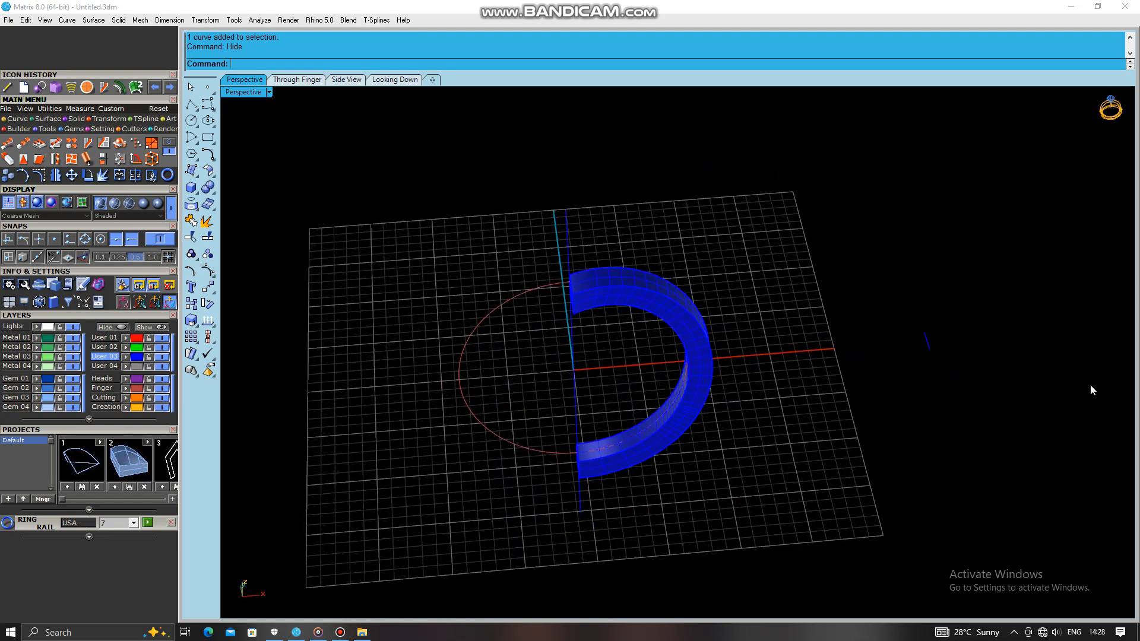
pyautogui.moveTo(574, 355); pyautogui.dragTo(612, 383, button='right')
pyautogui.click(601, 319)
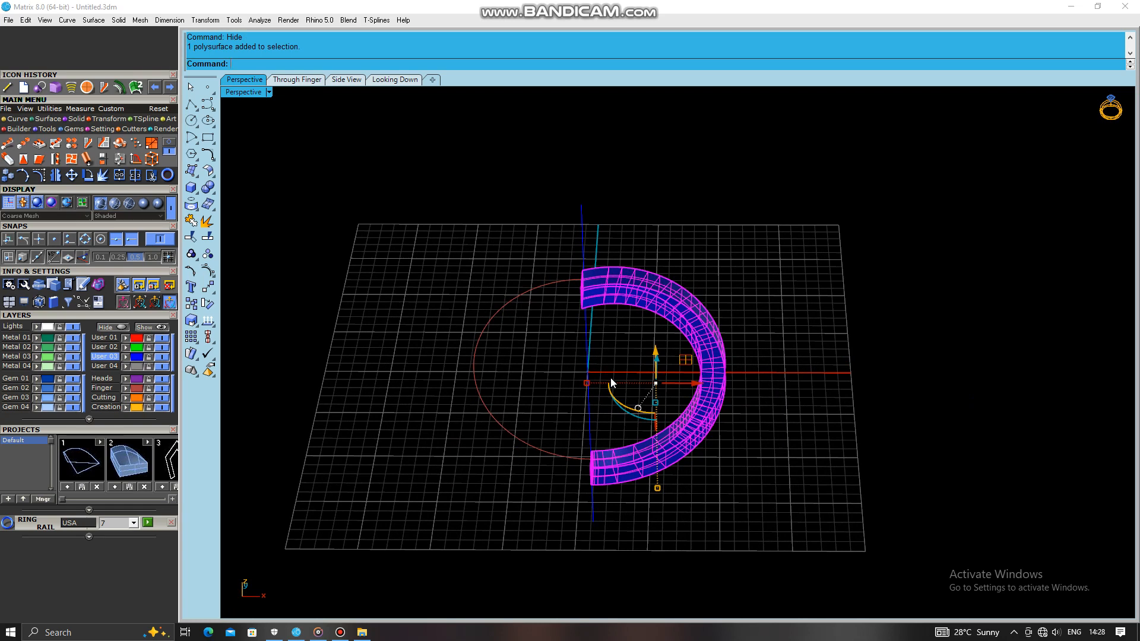
pyautogui.press('Return')
pyautogui.write('0')
pyautogui.press('Return')
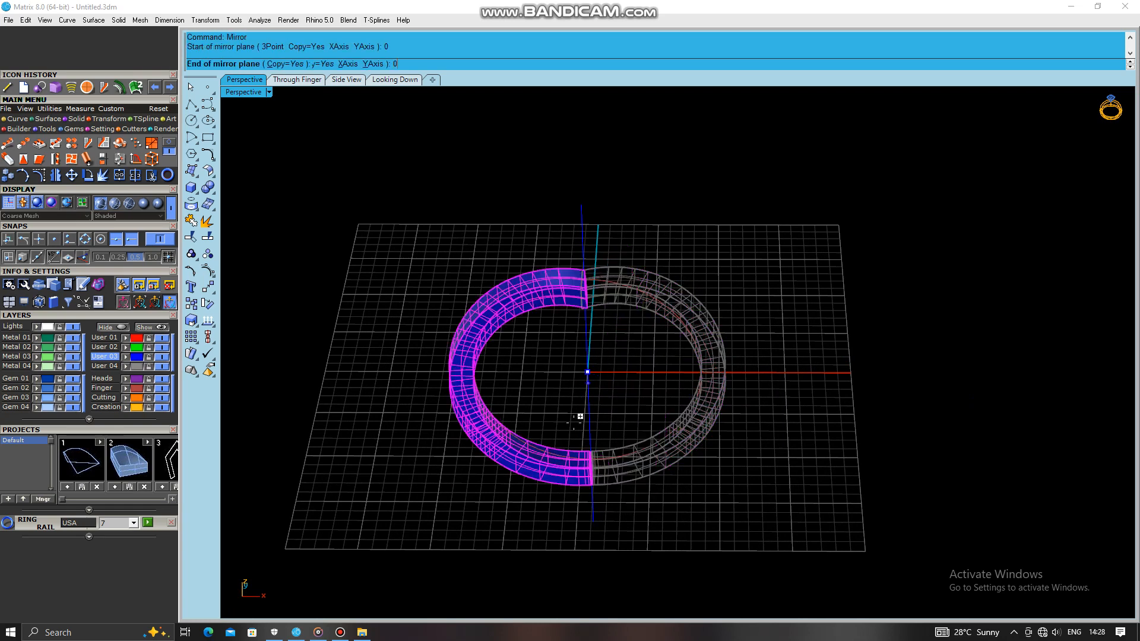
pyautogui.click(571, 526)
# - Check the complete V-shaped ring from above and undo its mirrored half
pyautogui.moveTo(739, 437); pyautogui.dragTo(528, 288, button='right')
pyautogui.click(593, 423)
pyautogui.click(395, 80)
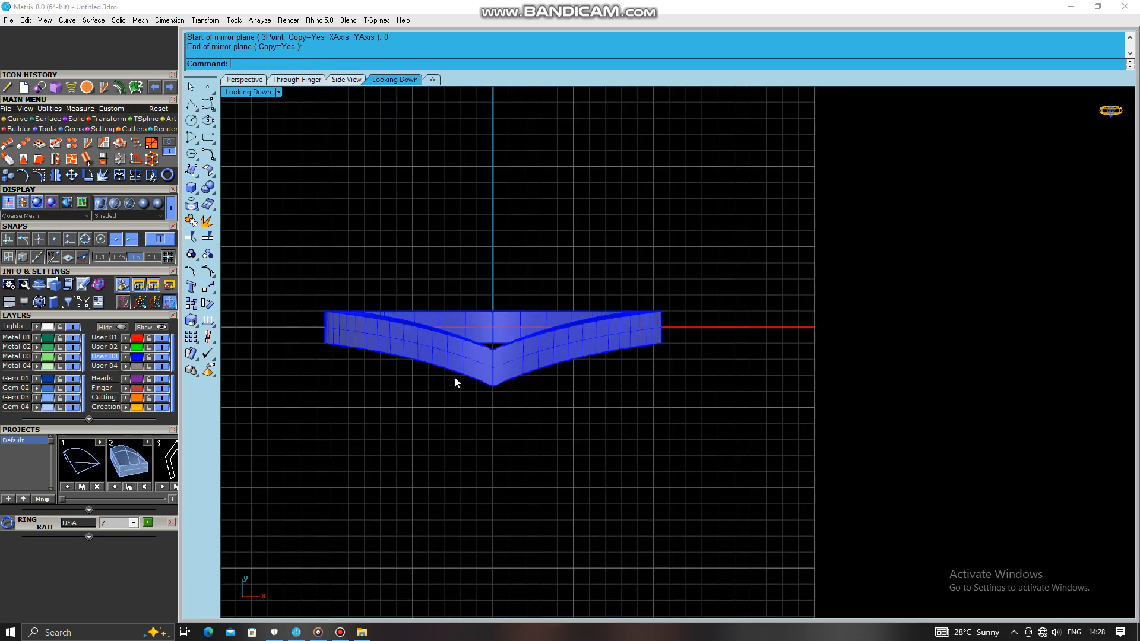
pyautogui.scroll(4, 454, 383)
pyautogui.hotkey('ctrl', 'z')
# - Duplicate the side edges of the curved half ring's outer face as curves
pyautogui.click(550, 367)
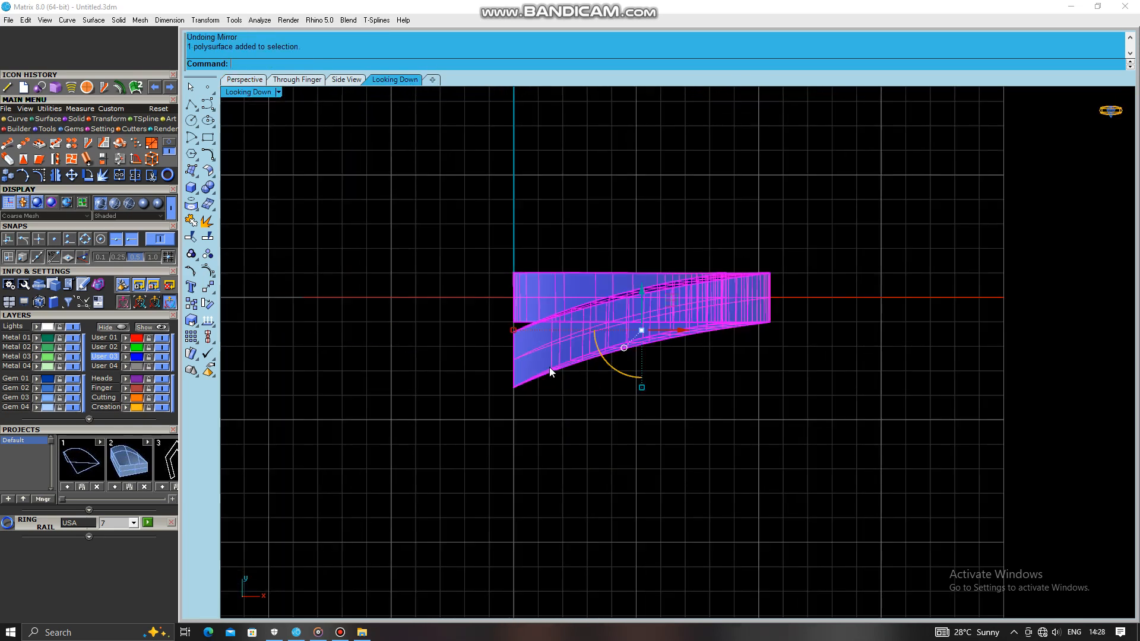
pyautogui.rightClick(550, 358)
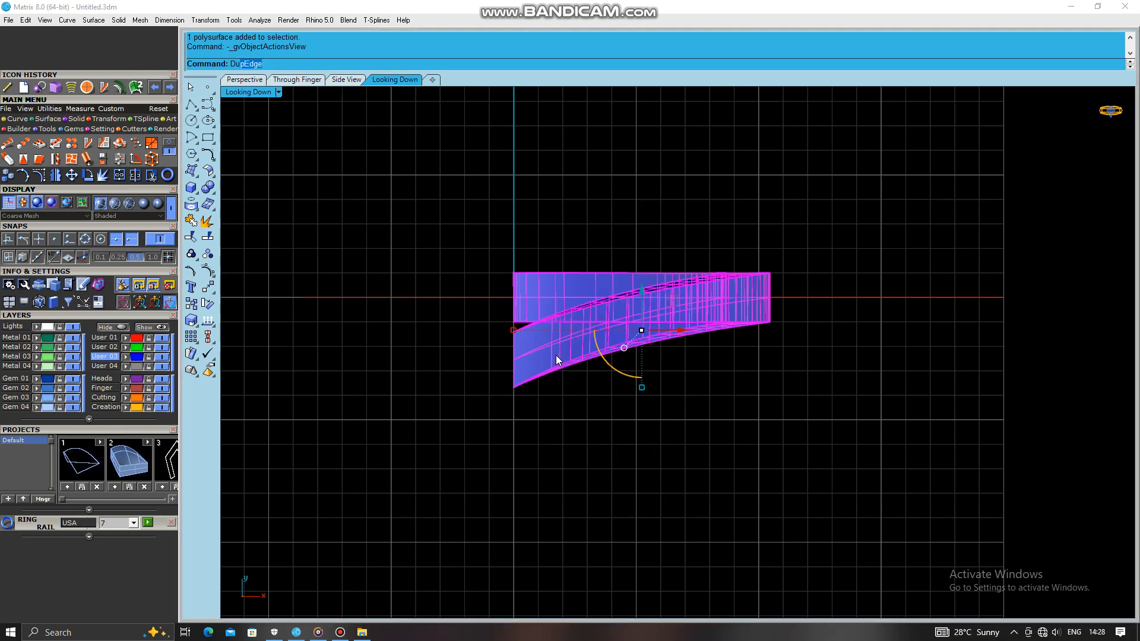
pyautogui.press('Return')
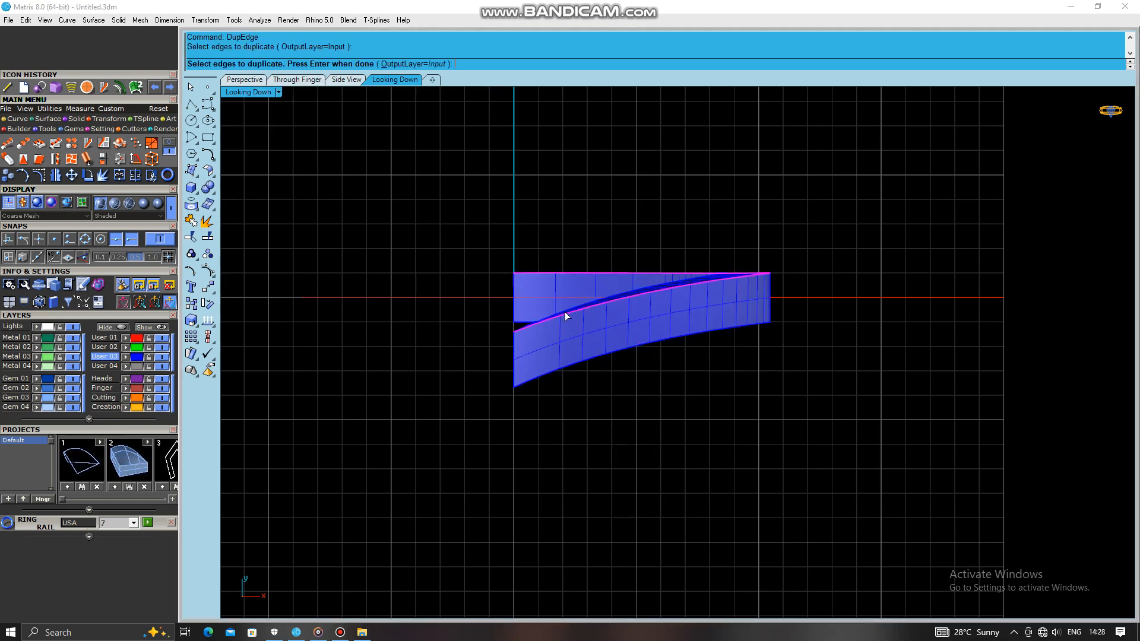
pyautogui.click(568, 367)
pyautogui.press('Return')
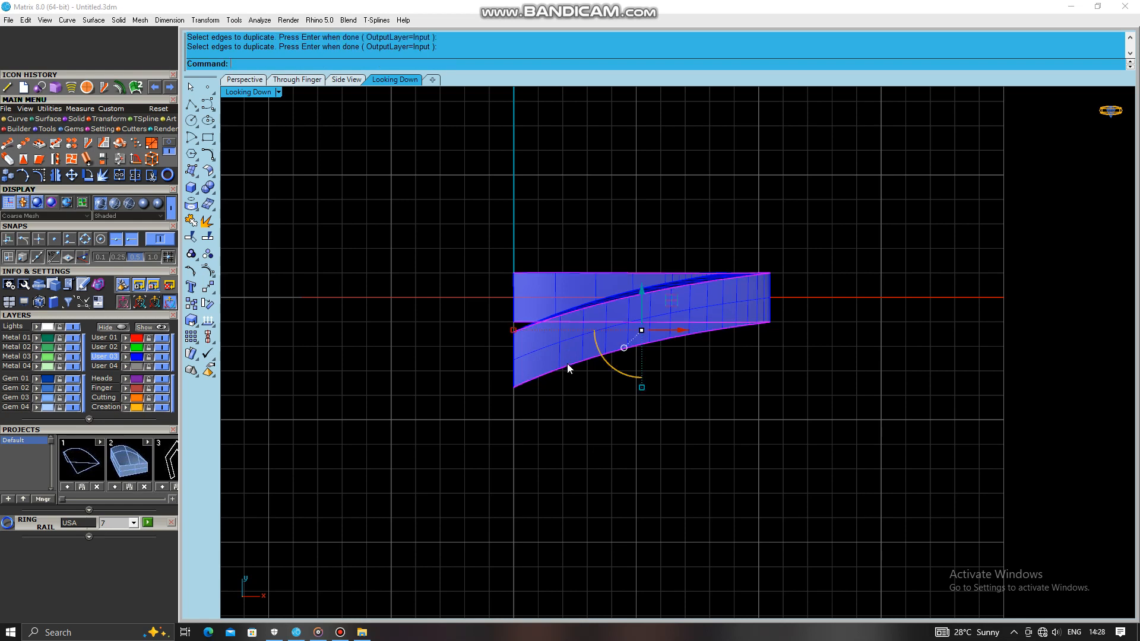
# - Create one tween curve midway between the duplicated edges and delete the edge curves
pyautogui.click(23, 121)
pyautogui.click(121, 161)
pyautogui.click(581, 348)
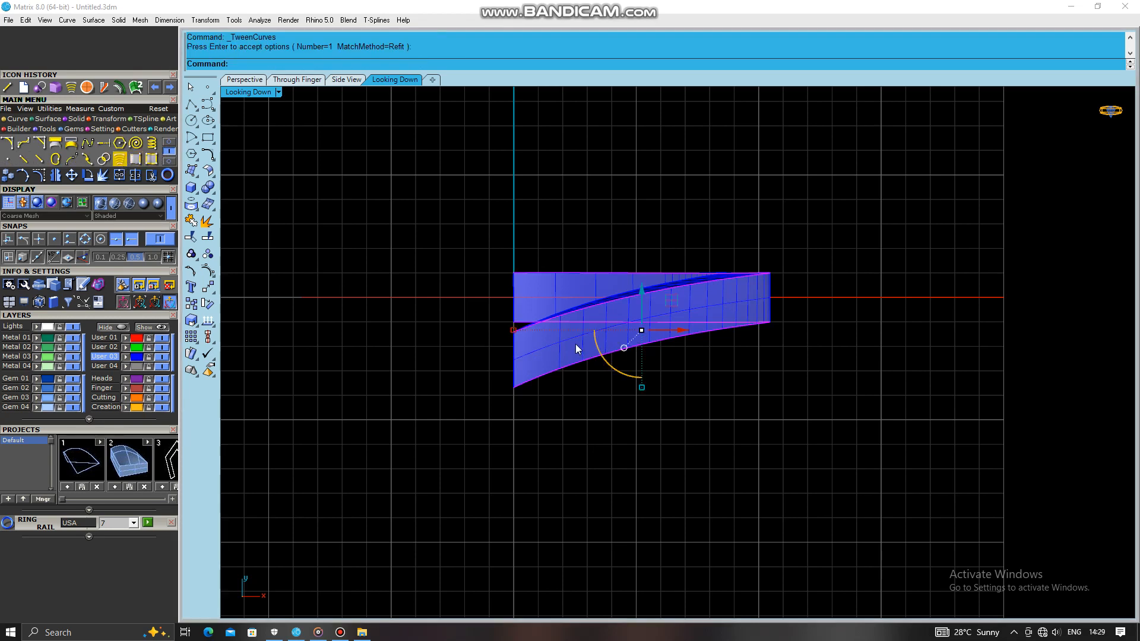
pyautogui.press('Delete')
# - Lay round gems along the tween curve using Gem on Curve, with the culet direction set to Object and aimed at the half ring
pyautogui.click(573, 341)
pyautogui.click(599, 374)
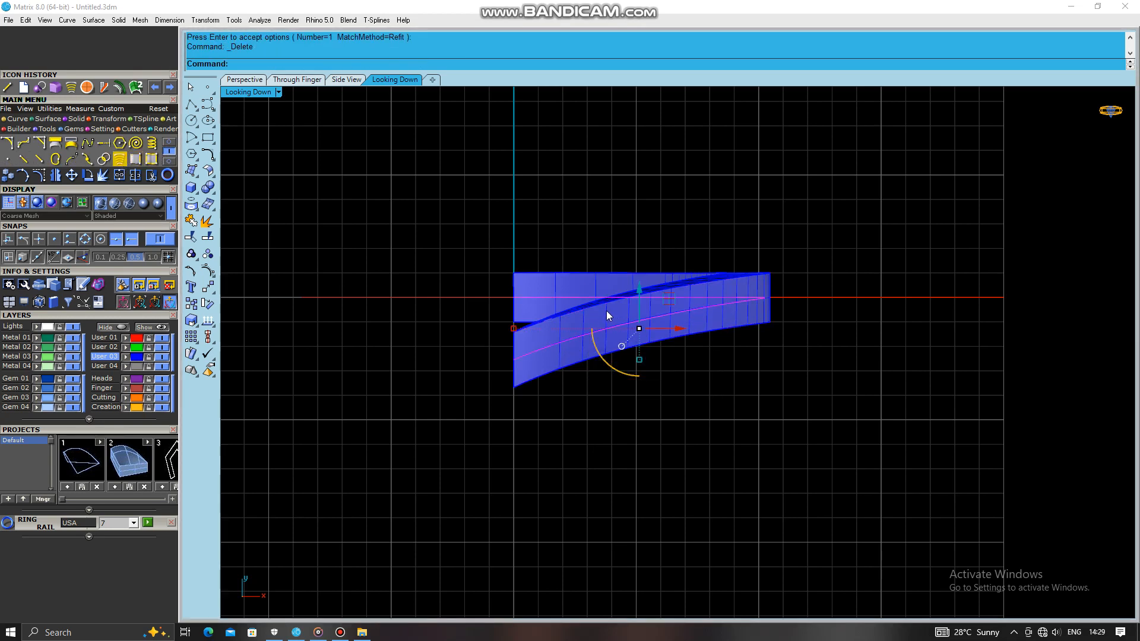
pyautogui.press('F6')
pyautogui.click(643, 326)
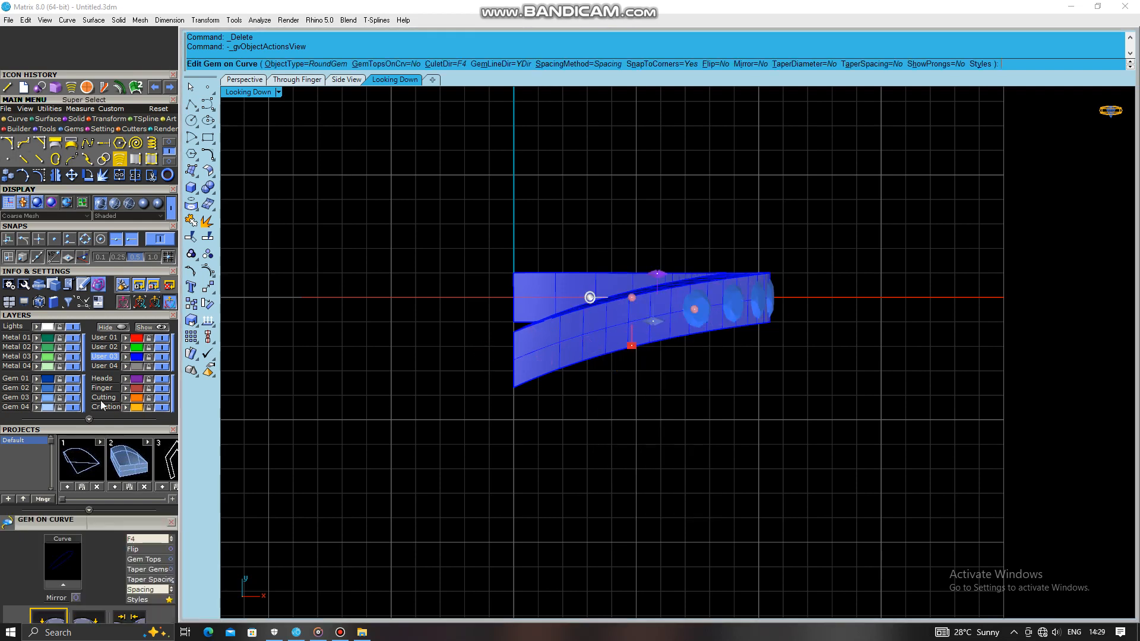
pyautogui.moveTo(128, 446); pyautogui.dragTo(143, 366)
pyautogui.click(143, 365)
pyautogui.click(577, 345)
# - Extend the gem row to the V tip at 100% end position, inspect it, and discard the gems
pyautogui.moveTo(700, 312); pyautogui.dragTo(514, 357)
pyautogui.moveTo(585, 382); pyautogui.dragTo(592, 254, button='right')
pyautogui.click(246, 82)
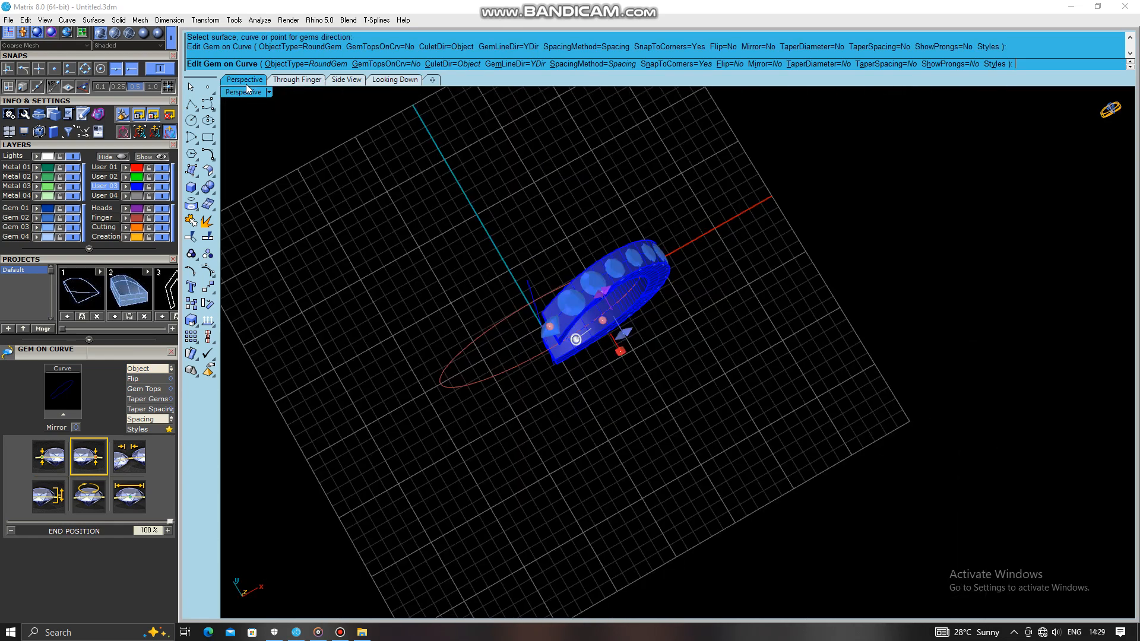
pyautogui.moveTo(584, 423); pyautogui.dragTo(723, 243, button='right')
pyautogui.rightClick(663, 305)
pyautogui.click(725, 242)
pyautogui.press('Escape')
# - Delete the tween curve running along the middle of the half ring's outer face
pyautogui.click(731, 249)
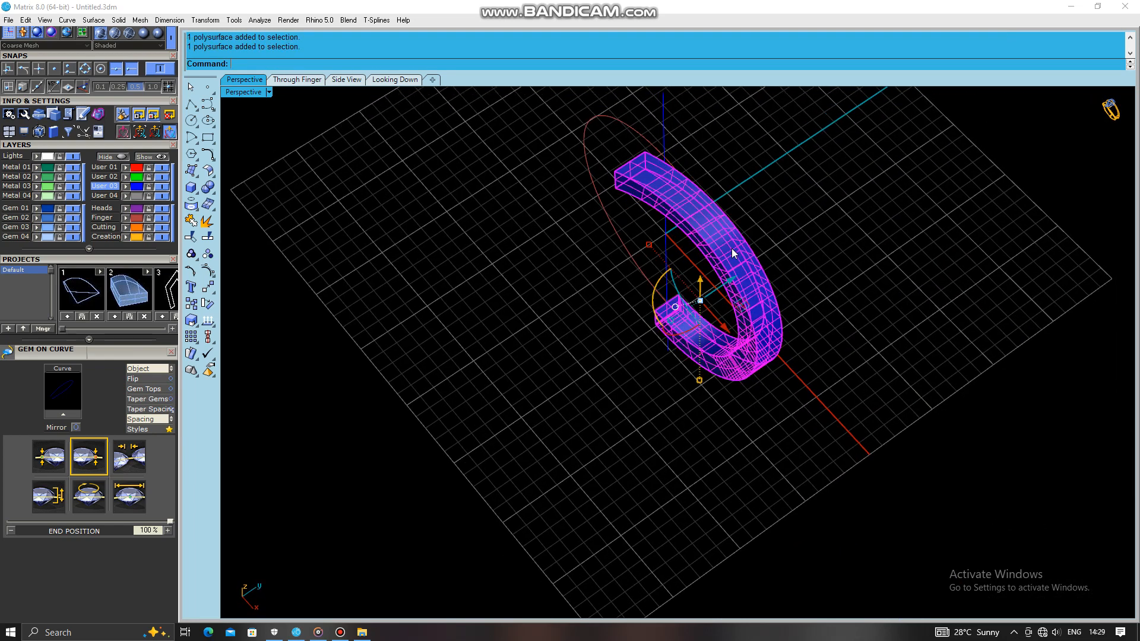
pyautogui.click(761, 206)
pyautogui.click(639, 167)
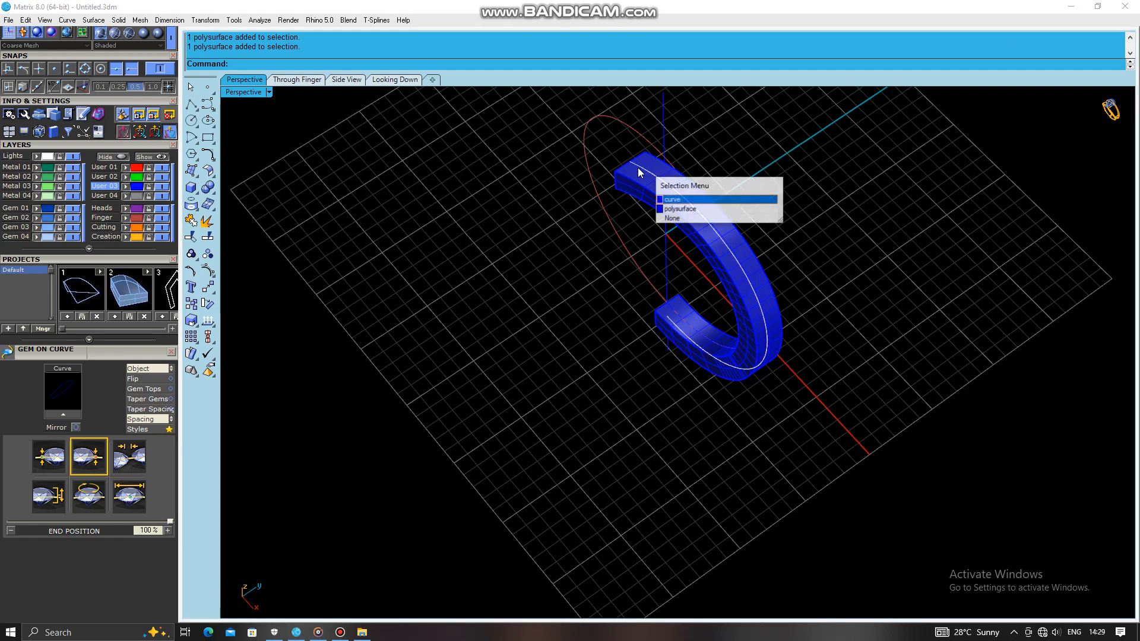
pyautogui.click(672, 199)
pyautogui.click(630, 258)
pyautogui.scroll(3, 600, 159)
pyautogui.click(601, 155)
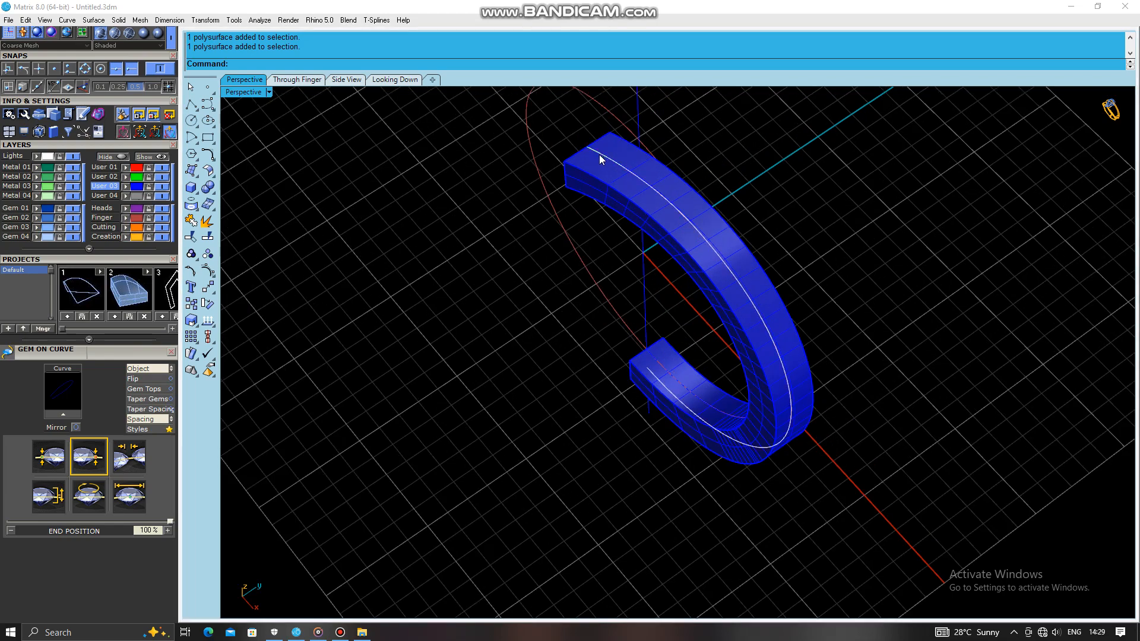
pyautogui.click(653, 188)
pyautogui.moveTo(716, 266); pyautogui.dragTo(387, 171, button='right')
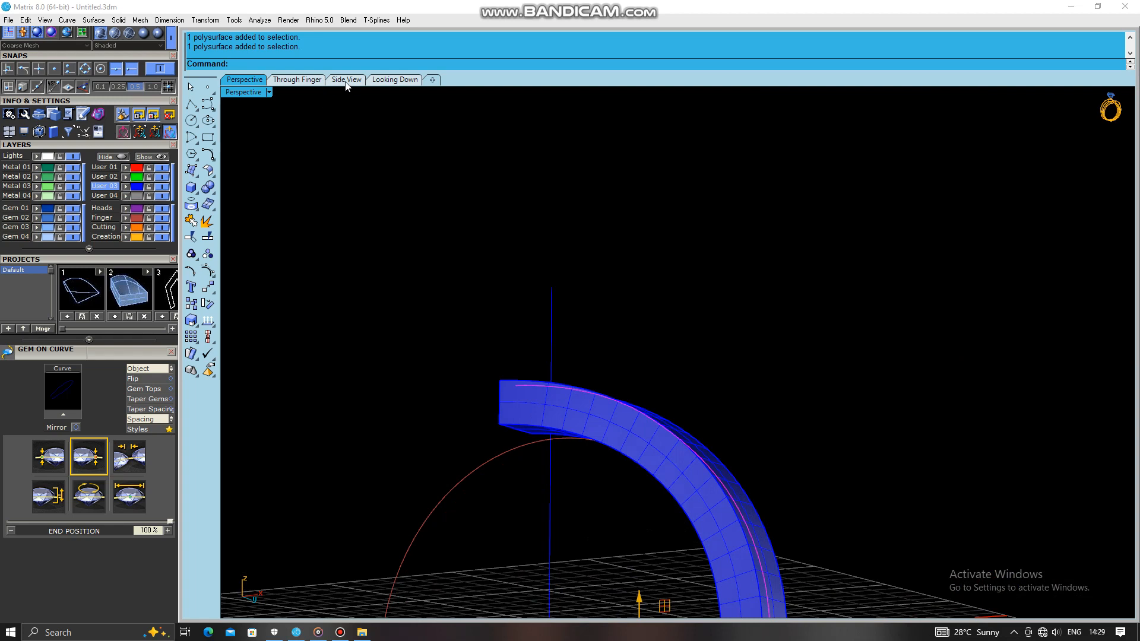
pyautogui.click(347, 79)
pyautogui.click(314, 81)
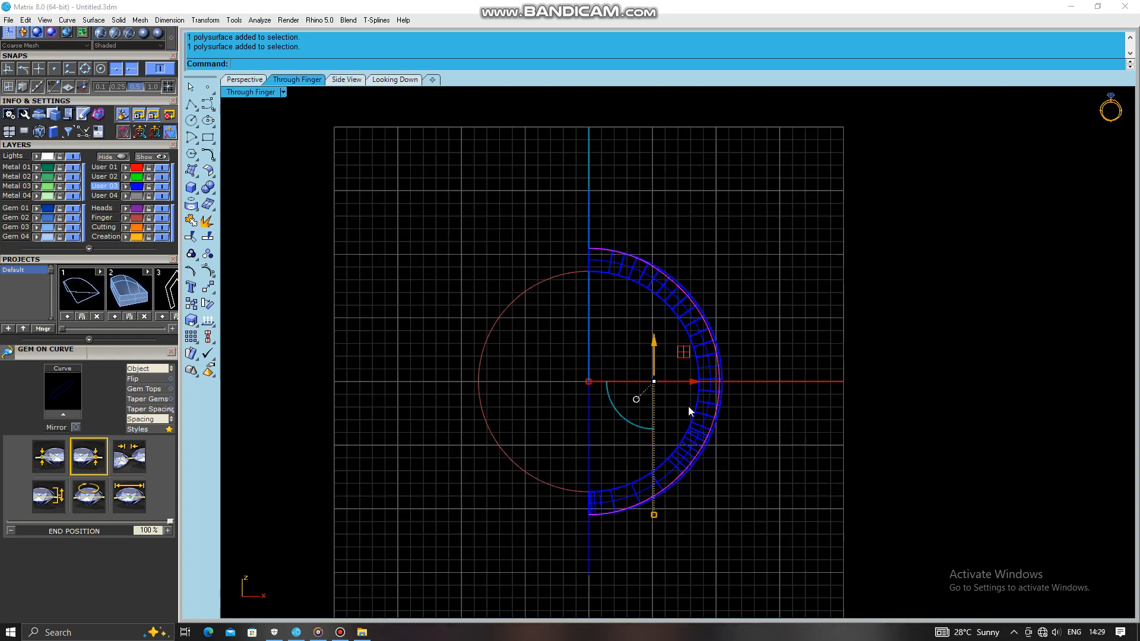
pyautogui.moveTo(614, 445); pyautogui.dragTo(581, 468, button='right')
pyautogui.press('Delete')
# - Duplicate the two outer side edges of the half ring again with DupEdge
pyautogui.click(683, 375)
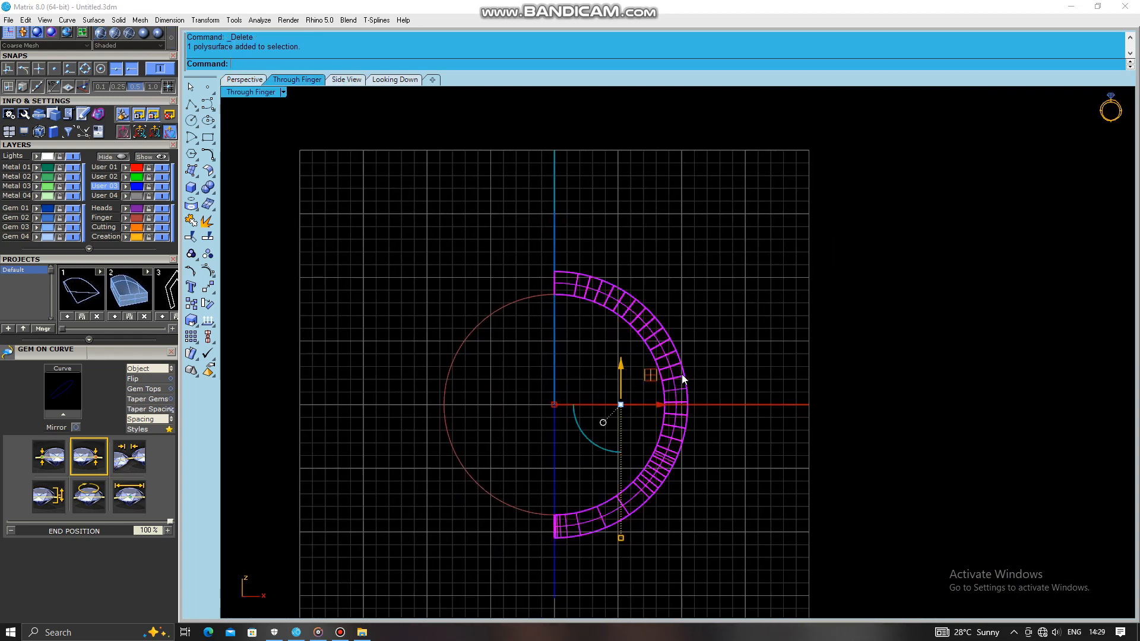
pyautogui.click(256, 80)
pyautogui.moveTo(422, 267); pyautogui.dragTo(631, 386, button='right')
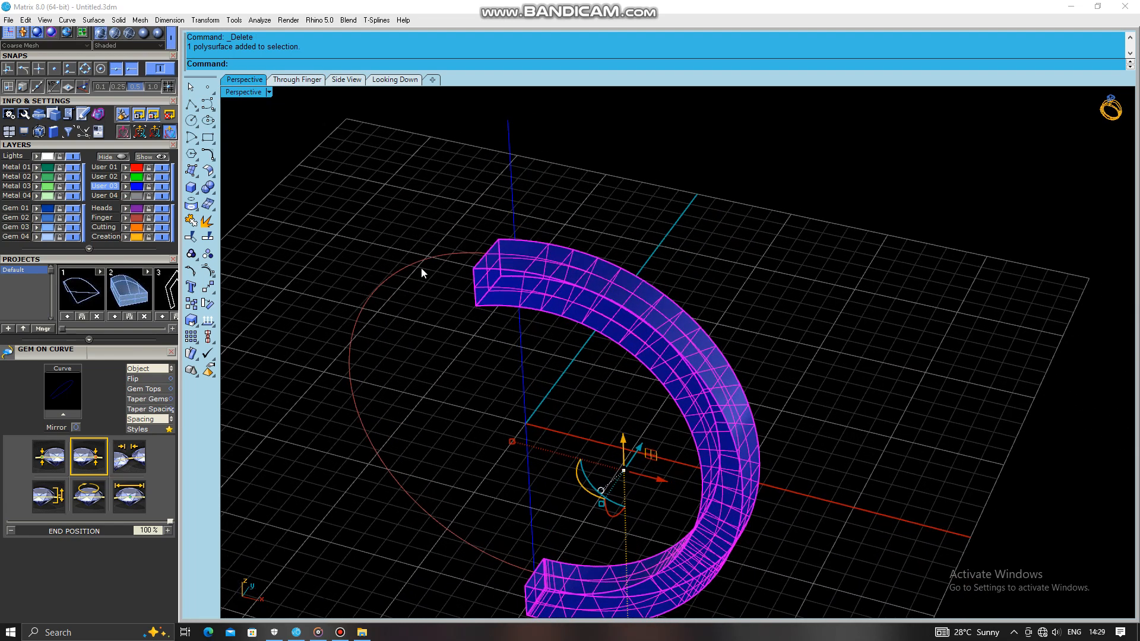
pyautogui.write('pEdge')
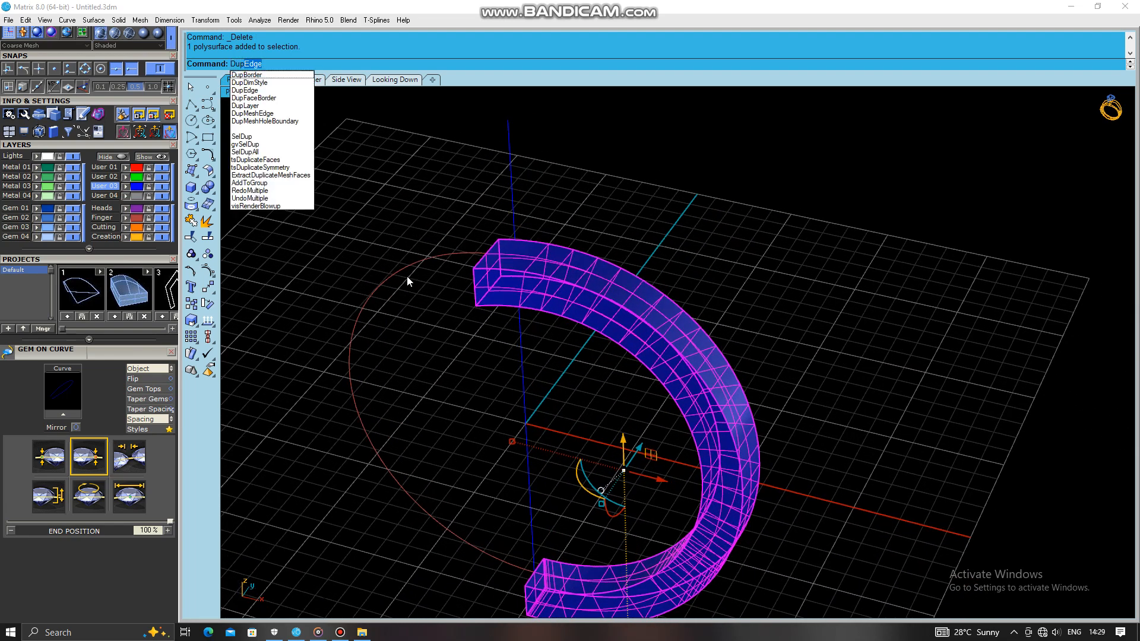
pyautogui.press('Return')
pyautogui.click(543, 277)
pyautogui.click(561, 248)
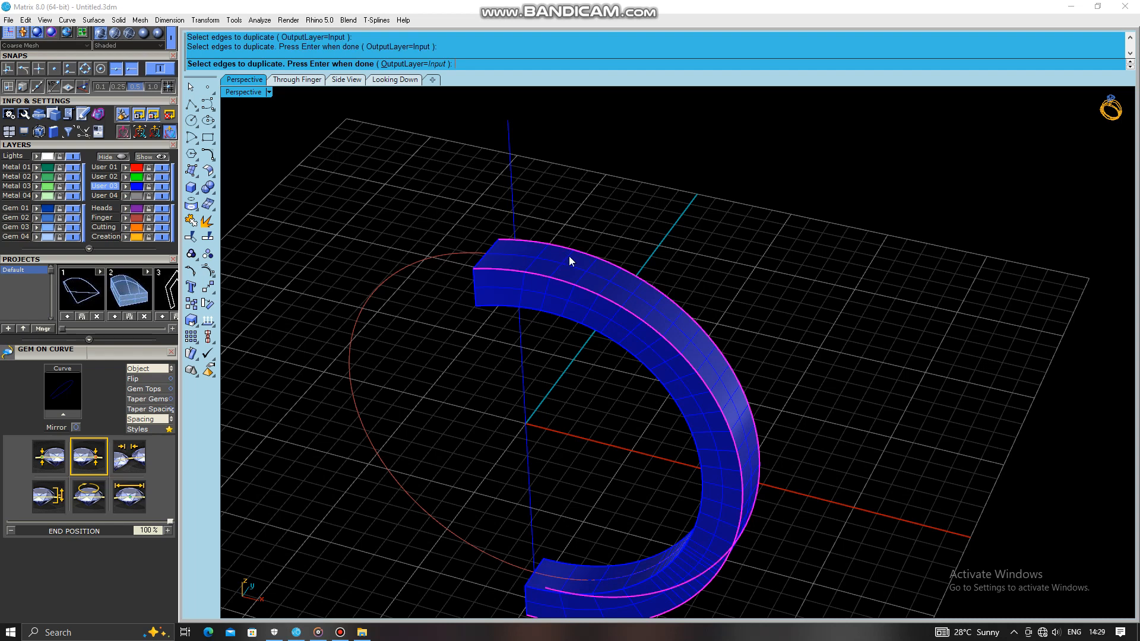
pyautogui.press('Return')
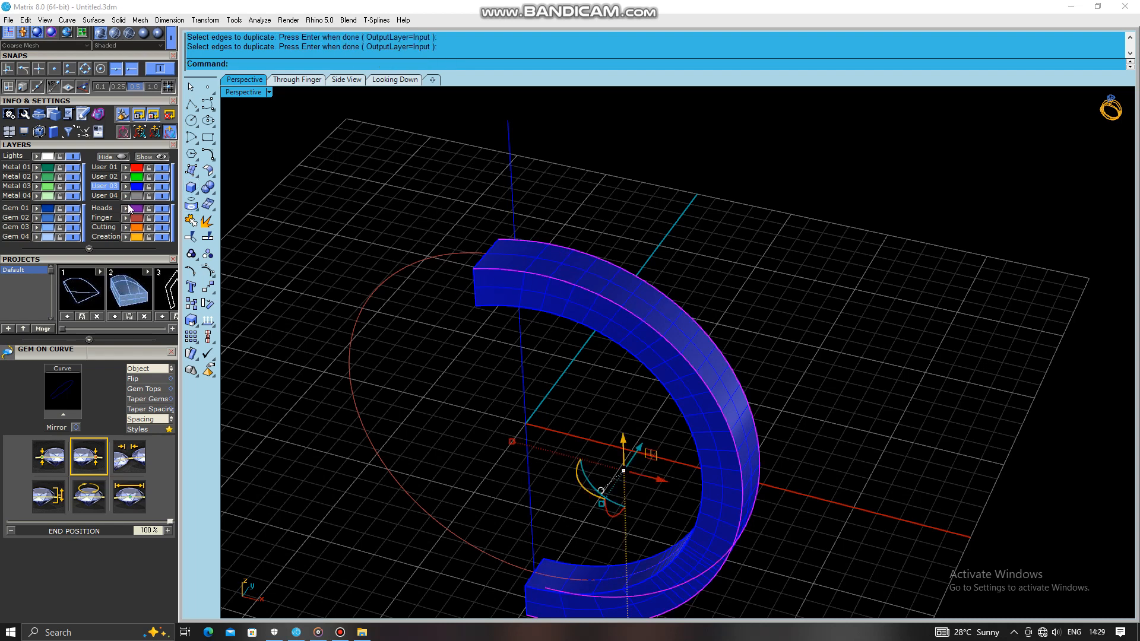
# - Create a single tween curve between the two newly duplicated edge curves
pyautogui.scroll(3, 112, 98)
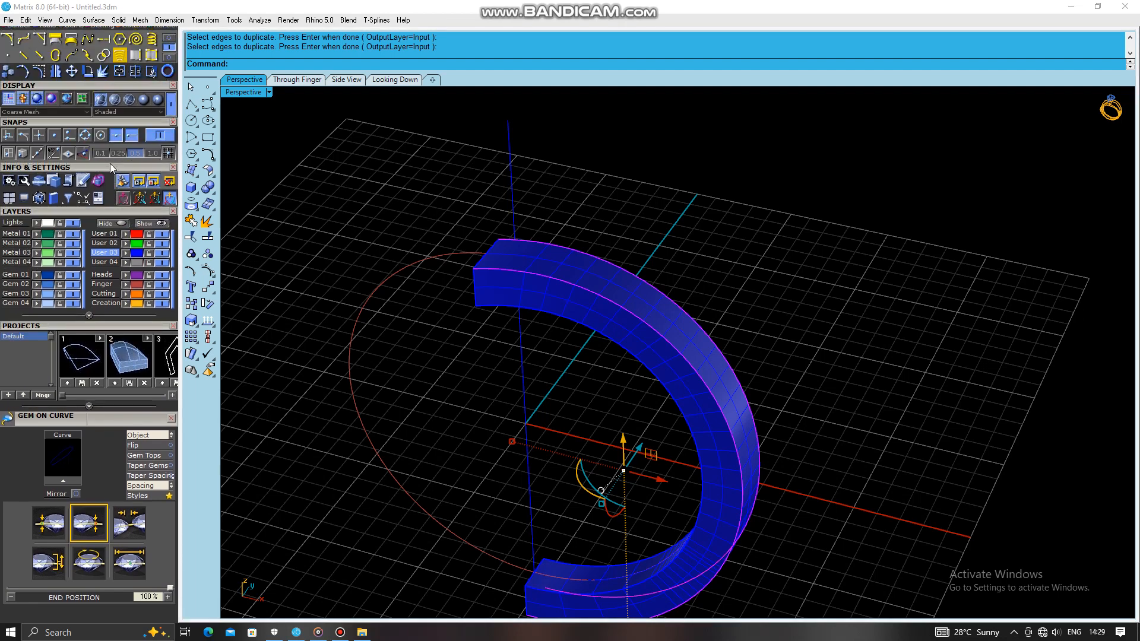
pyautogui.click(133, 58)
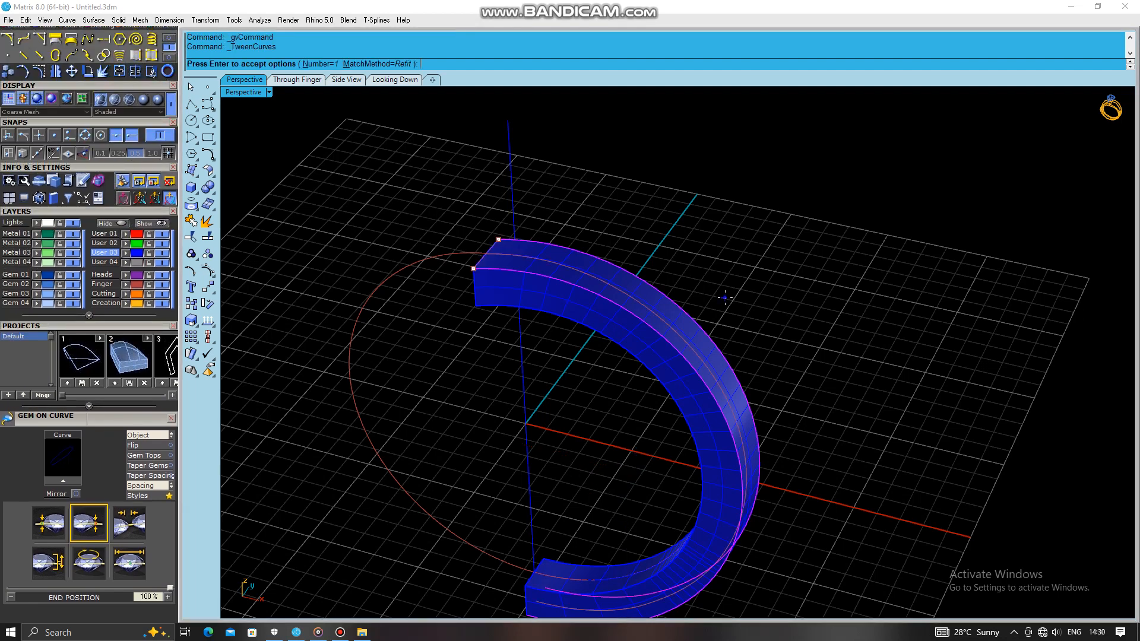
pyautogui.press('Return')
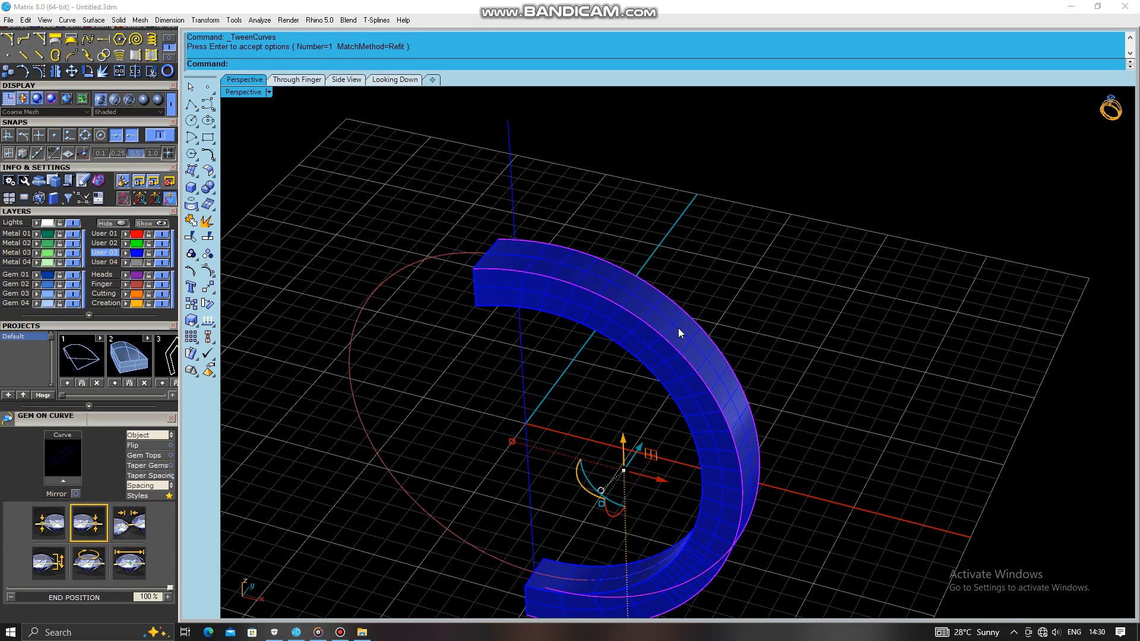
# - Delete the new tween curve, keeping the duplicated edge curves
pyautogui.click(679, 329)
pyautogui.click(534, 226)
pyautogui.click(522, 254)
pyautogui.click(570, 281)
pyautogui.click(348, 79)
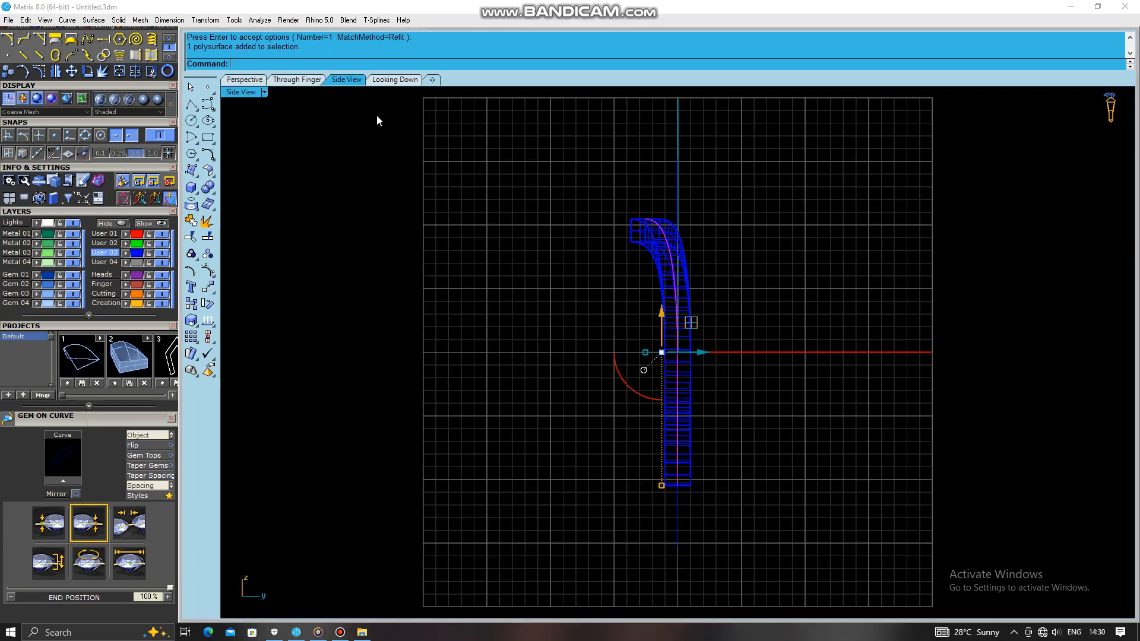
pyautogui.click(295, 81)
pyautogui.press('Delete')
# - Offset the front edge curve by 1 on the half ring's outer face using OffsetCrvOnSrf
pyautogui.click(242, 81)
pyautogui.moveTo(626, 375); pyautogui.dragTo(600, 233, button='right')
pyautogui.click(589, 245)
pyautogui.rightClick(589, 245)
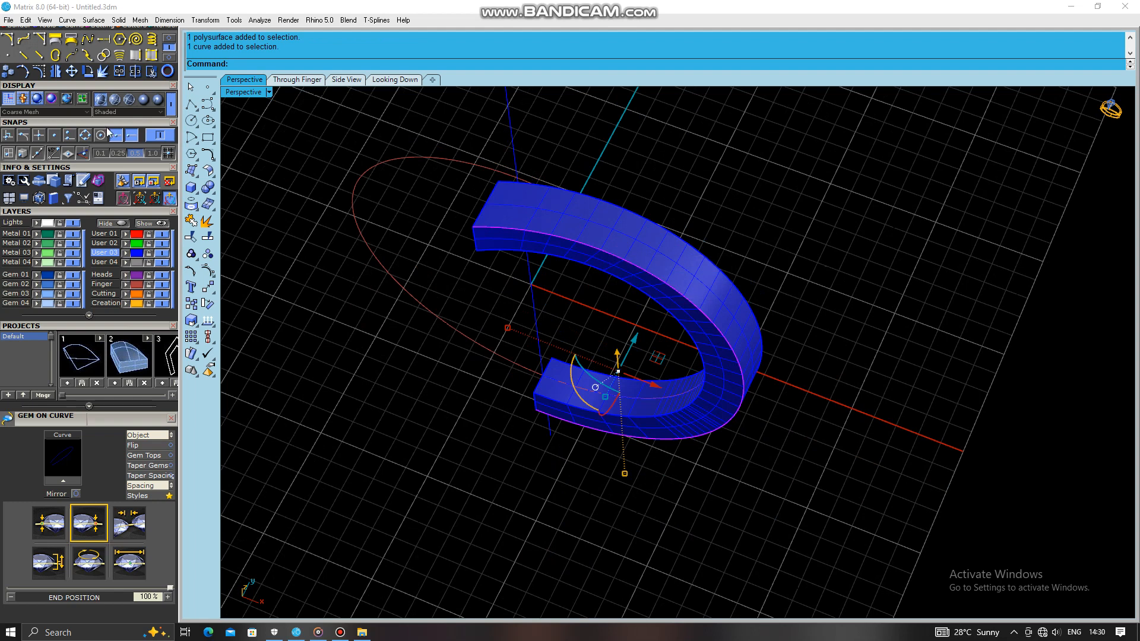
pyautogui.write('Of')
pyautogui.press('Down')
pyautogui.press('Return')
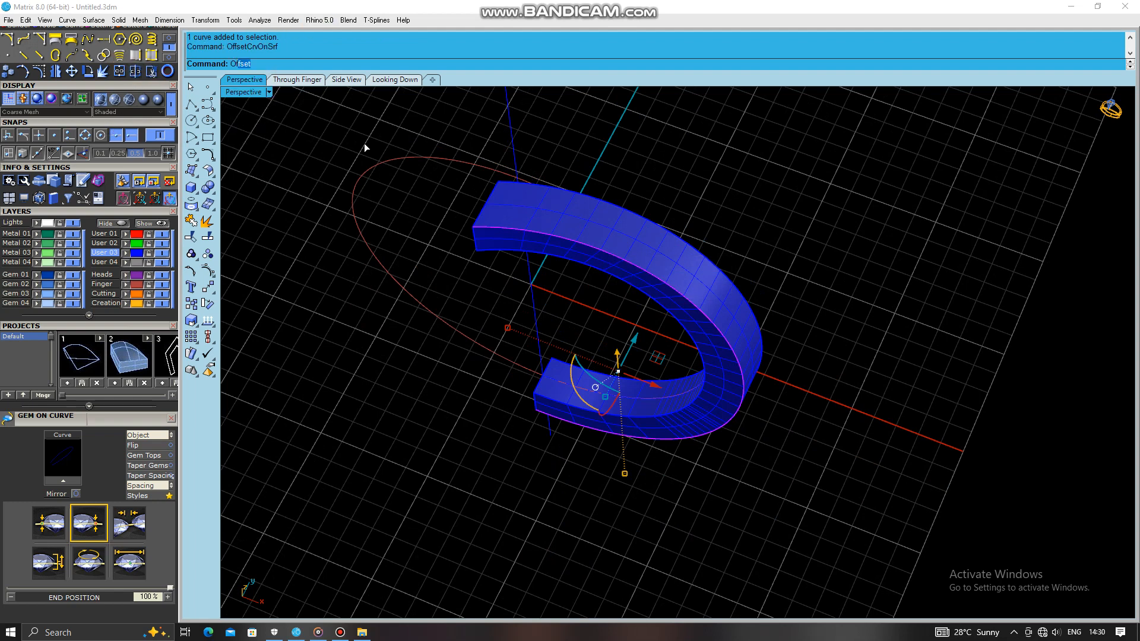
pyautogui.click(600, 237)
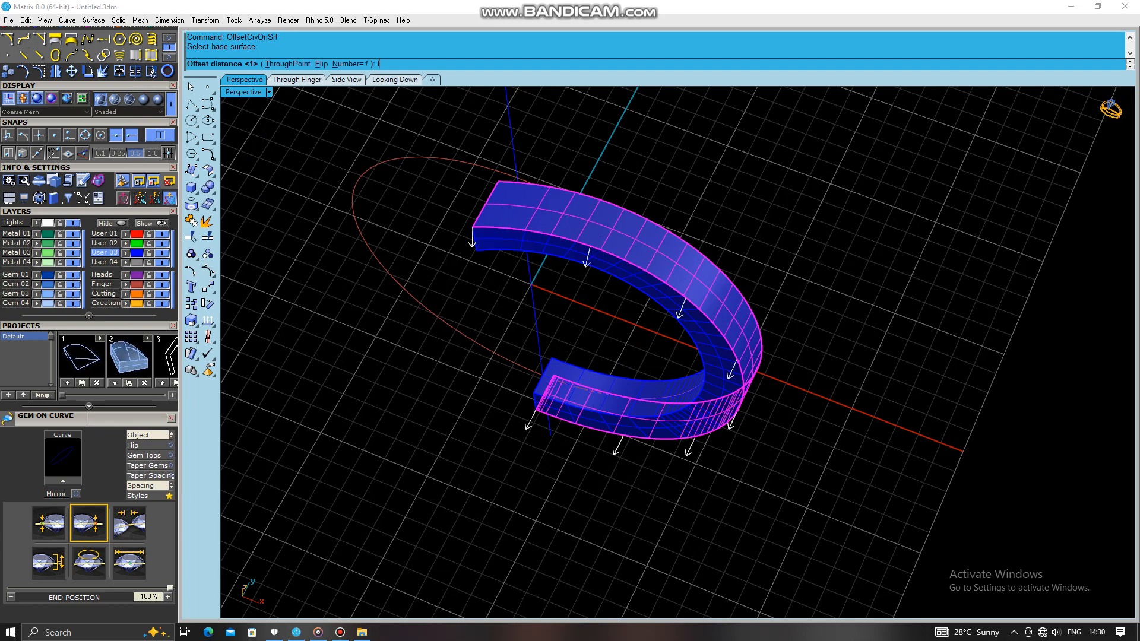
pyautogui.write('1')
pyautogui.press('Return')
# - Lay round gems along the offset curve with culet direction Object toward the outer face, extending the row to the V tip at 100%
pyautogui.moveTo(644, 262); pyautogui.dragTo(570, 244, button='right')
pyautogui.click(789, 302)
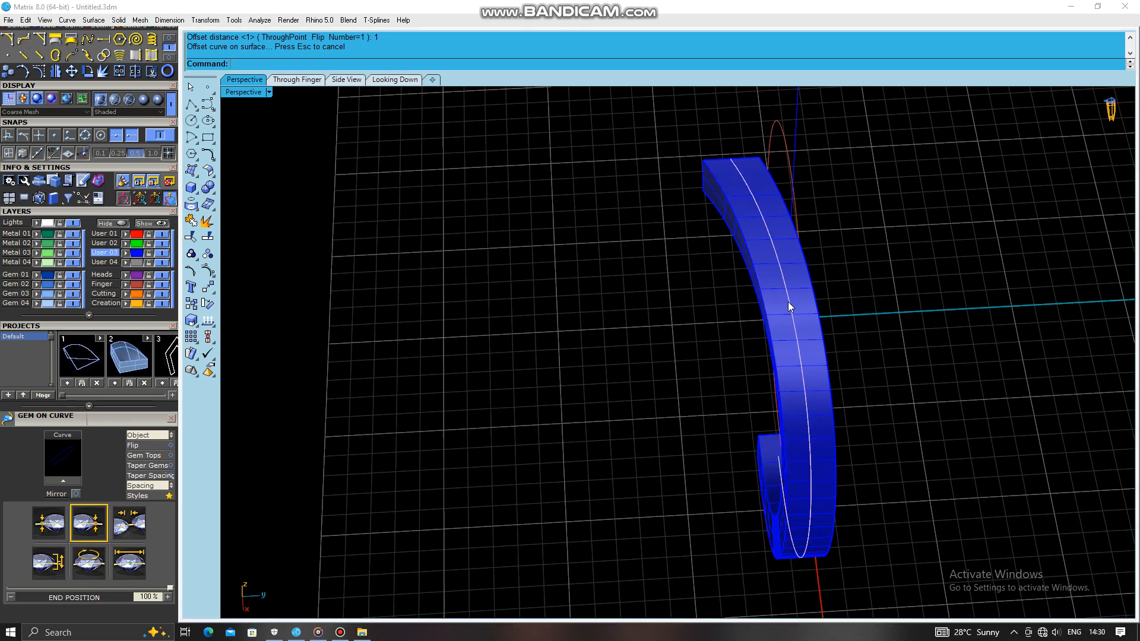
pyautogui.click(788, 330)
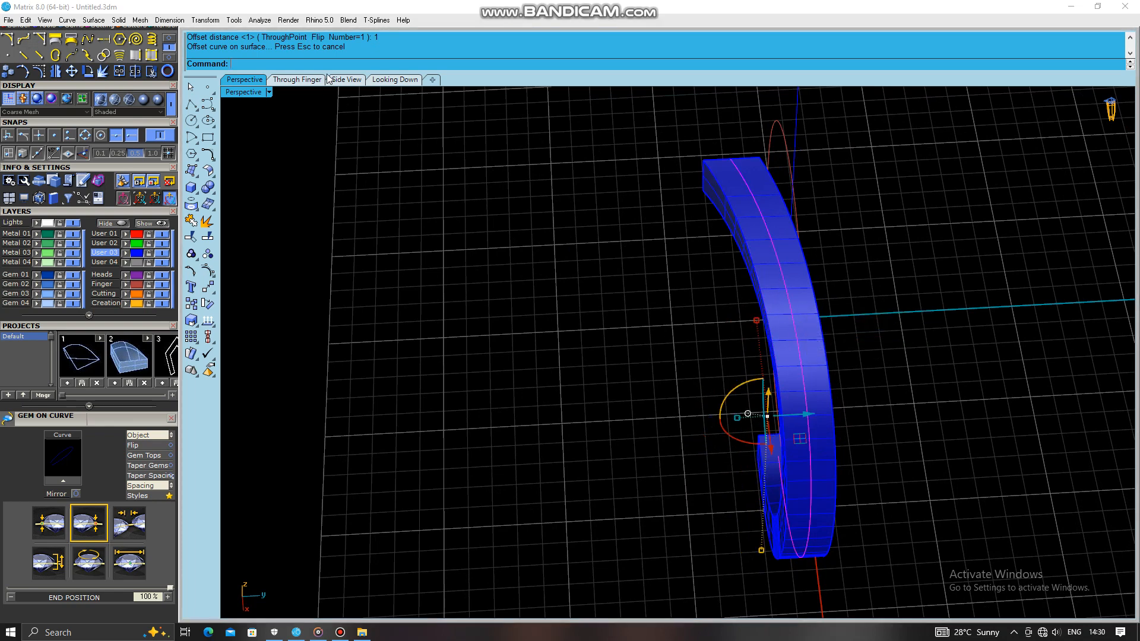
pyautogui.click(310, 83)
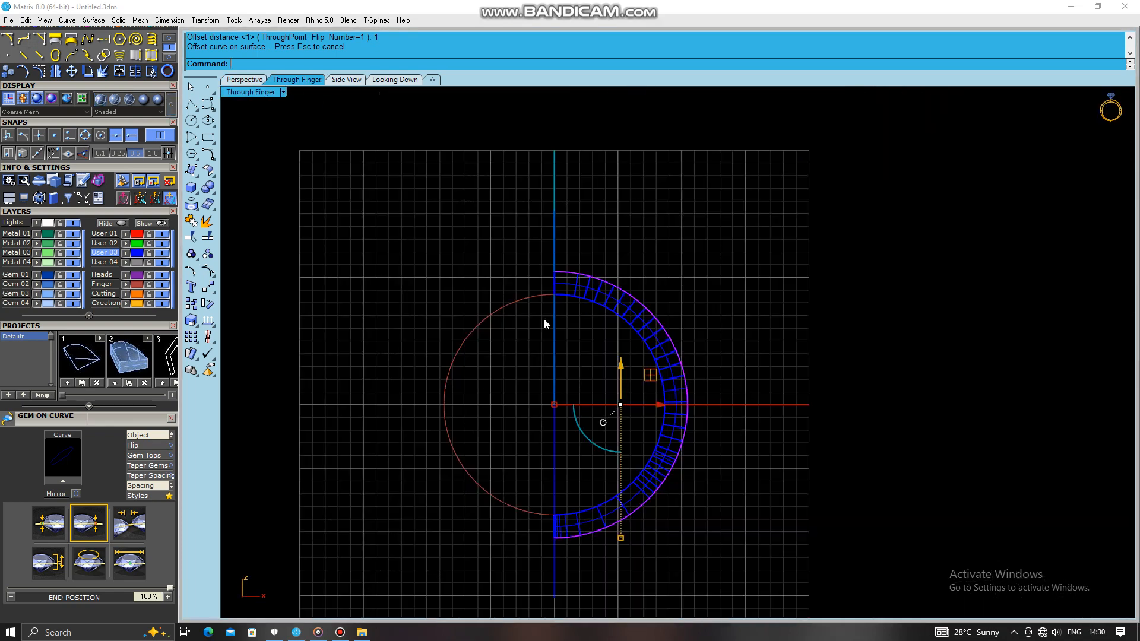
pyautogui.click(251, 81)
pyautogui.moveTo(381, 310); pyautogui.dragTo(492, 322, button='right')
pyautogui.press('F6')
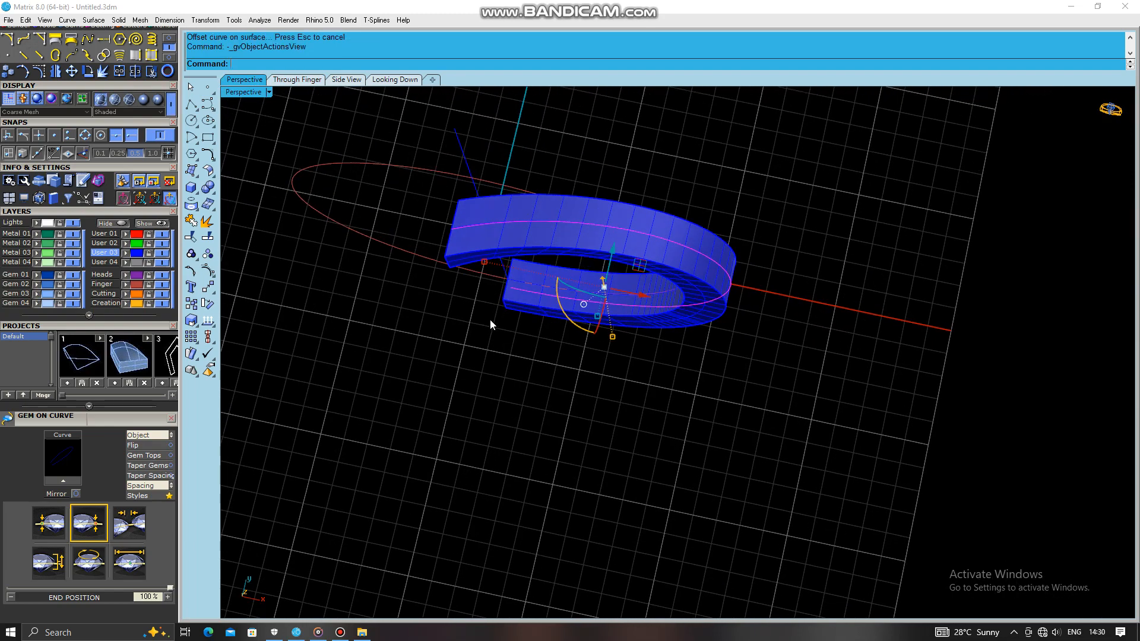
pyautogui.click(516, 329)
pyautogui.click(138, 437)
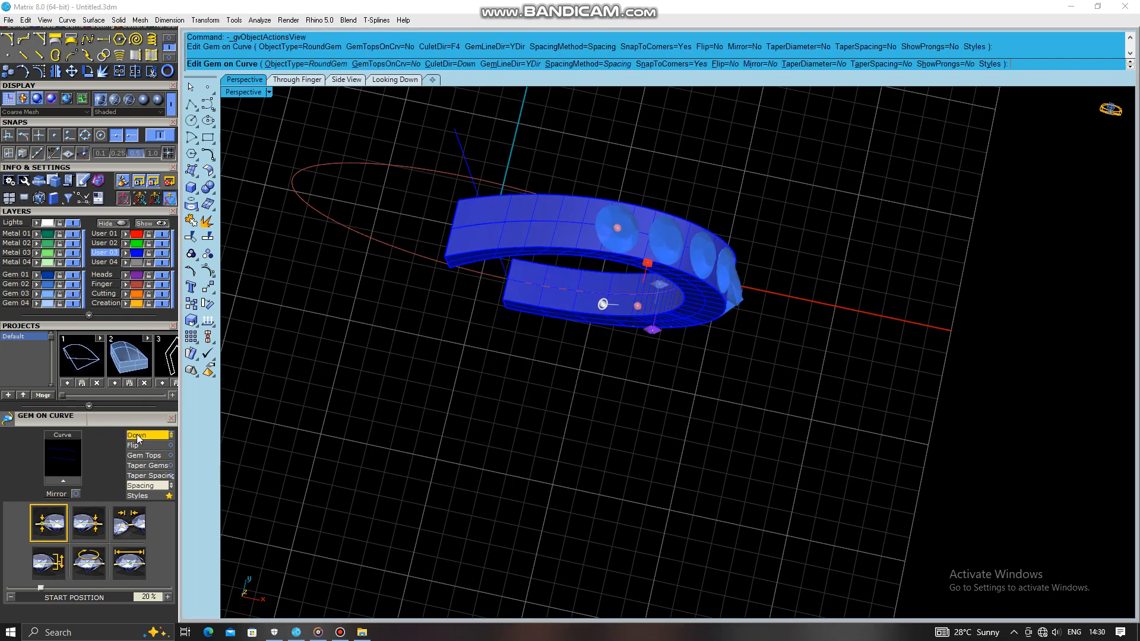
pyautogui.click(545, 236)
pyautogui.moveTo(617, 228); pyautogui.dragTo(511, 261)
# - Set the gems' start size to 1.80 mm and open the gem spacing value
pyautogui.click(394, 79)
pyautogui.scroll(3, 515, 221)
pyautogui.scroll(3, 542, 250)
pyautogui.scroll(-6, 487, 269)
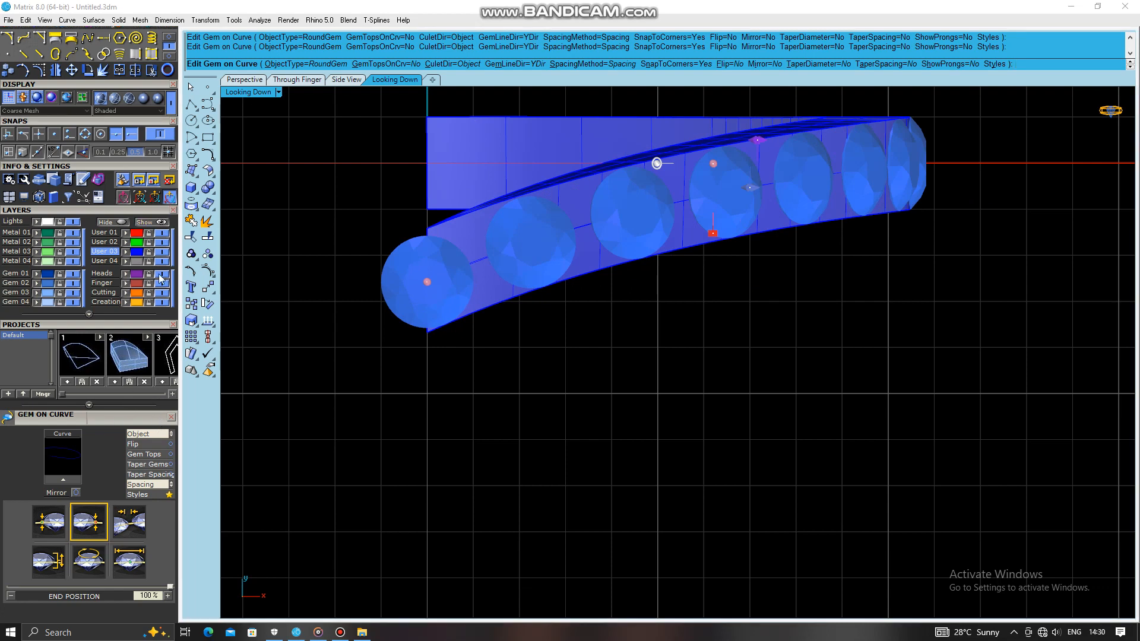
pyautogui.scroll(-3, 159, 425)
pyautogui.click(137, 362)
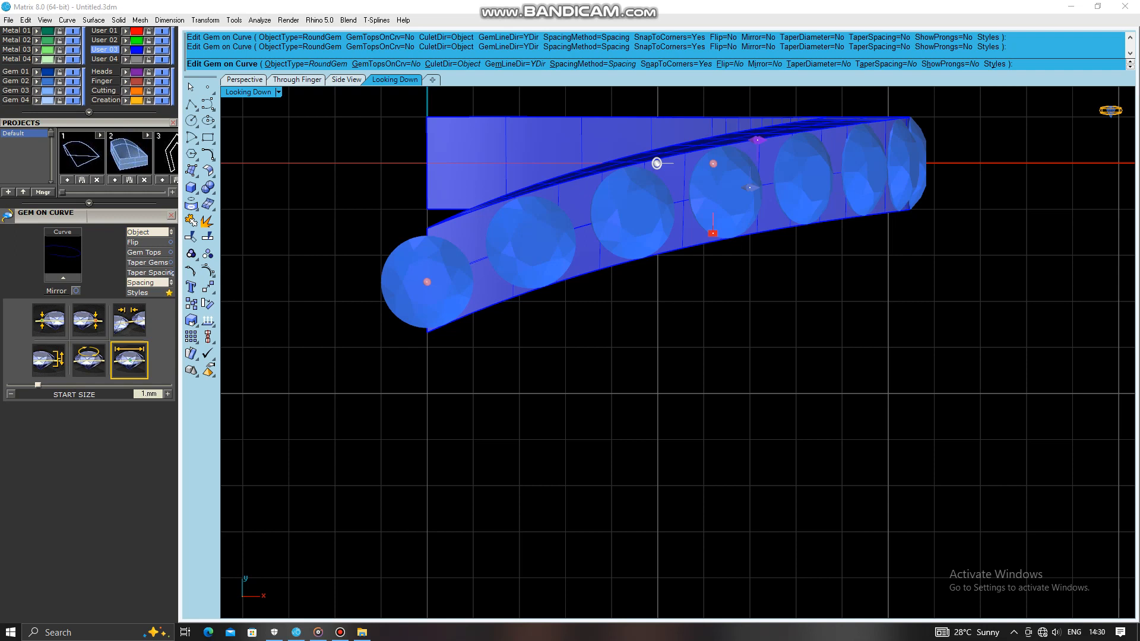
pyautogui.press('Return')
pyautogui.click(125, 321)
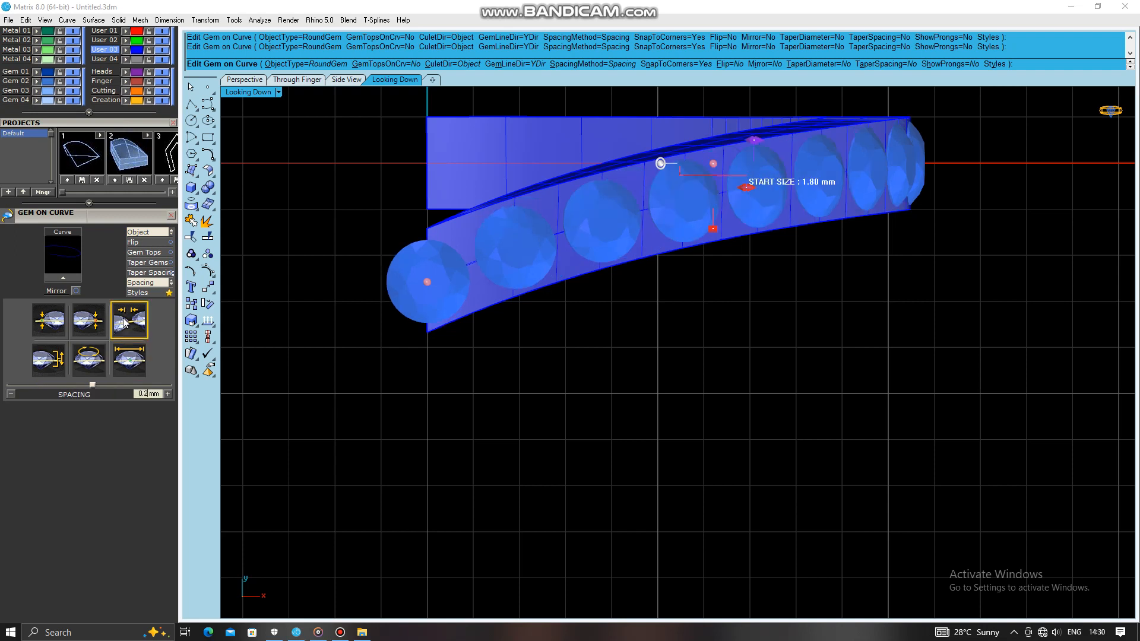
# - Extend the lower end of the gem row down the half ring to a start position of 51.1%
pyautogui.click(244, 79)
pyautogui.moveTo(416, 297); pyautogui.dragTo(615, 411, button='right')
pyautogui.scroll(-5, 615, 411)
pyautogui.scroll(4, 623, 510)
pyautogui.moveTo(642, 447); pyautogui.dragTo(658, 362)
pyautogui.moveTo(585, 356); pyautogui.dragTo(579, 518, button='right')
pyautogui.scroll(7, 621, 259)
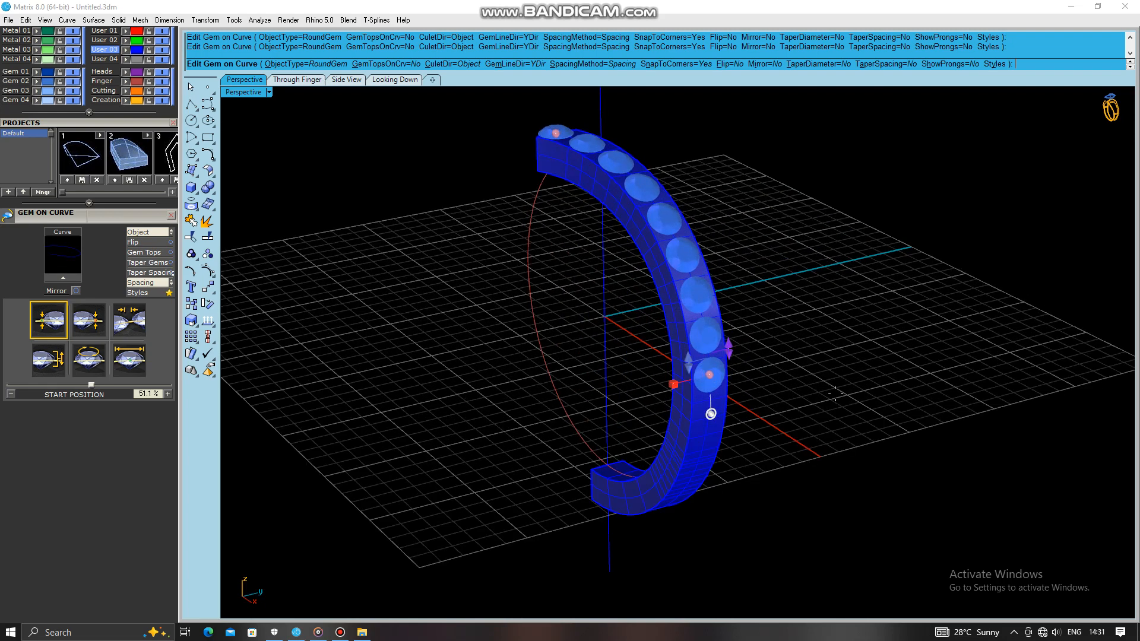
pyautogui.moveTo(711, 376); pyautogui.dragTo(623, 380, button='right')
pyautogui.scroll(7, 755, 389)
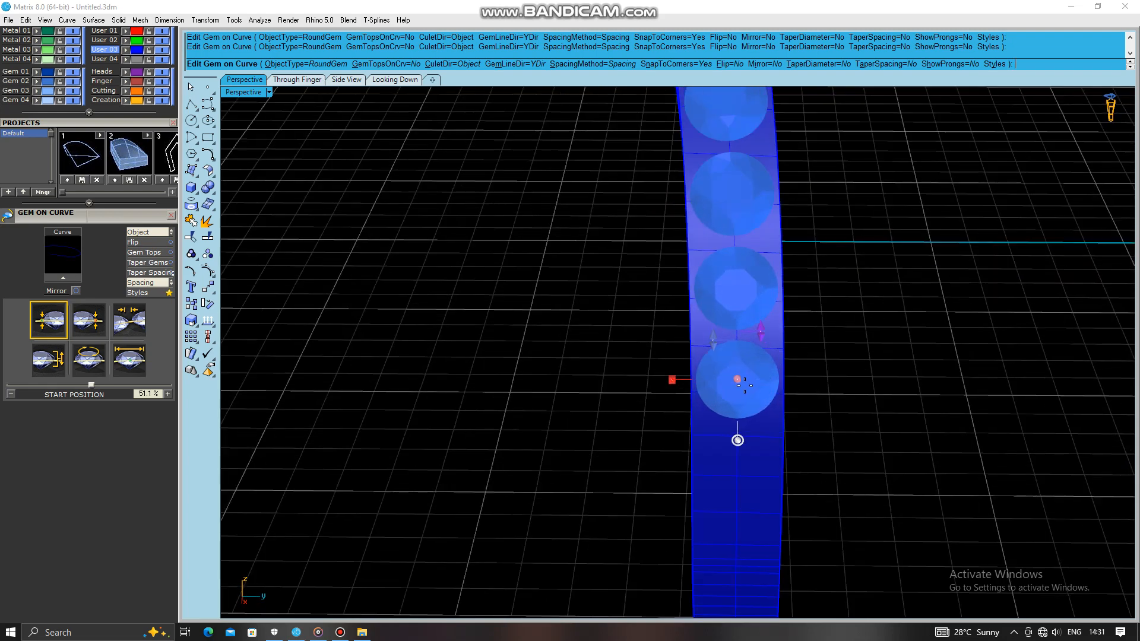
# - Set the gem row's start position to 57.2% and accept the gems on the half ring
pyautogui.moveTo(736, 378); pyautogui.dragTo(736, 288)
pyautogui.moveTo(641, 380); pyautogui.dragTo(753, 392, button='right')
pyautogui.scroll(-5, 752, 392)
pyautogui.rightClick(622, 413)
pyautogui.scroll(-8, 737, 374)
pyautogui.moveTo(623, 352); pyautogui.dragTo(643, 472, button='right')
pyautogui.scroll(8, 588, 296)
# - Add prongs to the gem row in 2 Shared Prongs mode with a 0.7 mm large prong diameter
pyautogui.click(609, 302)
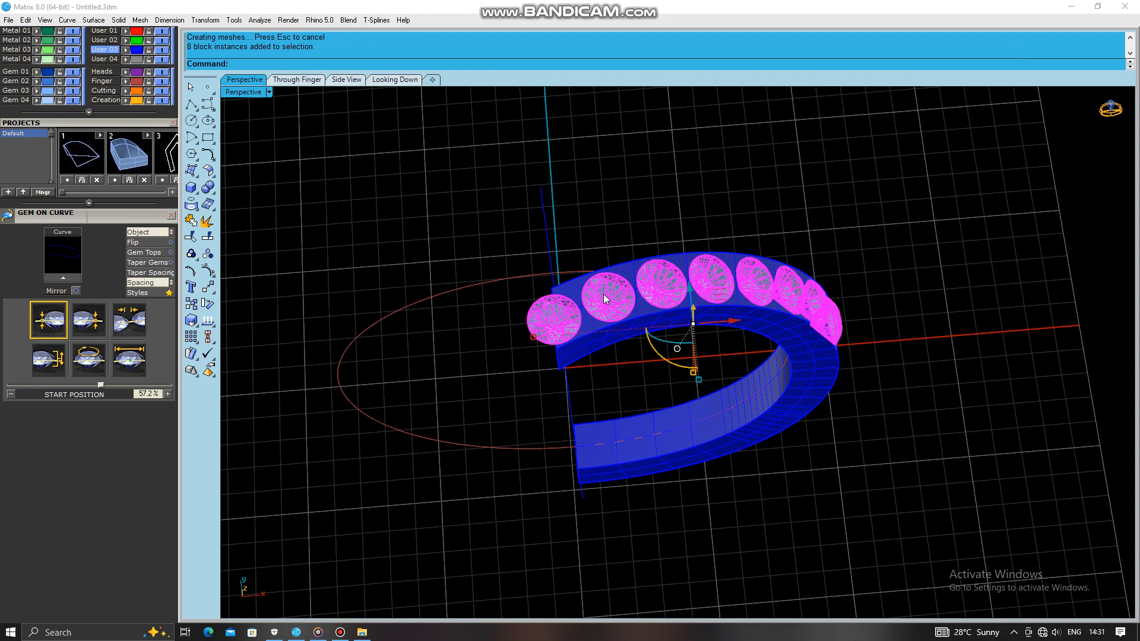
pyautogui.press('F6')
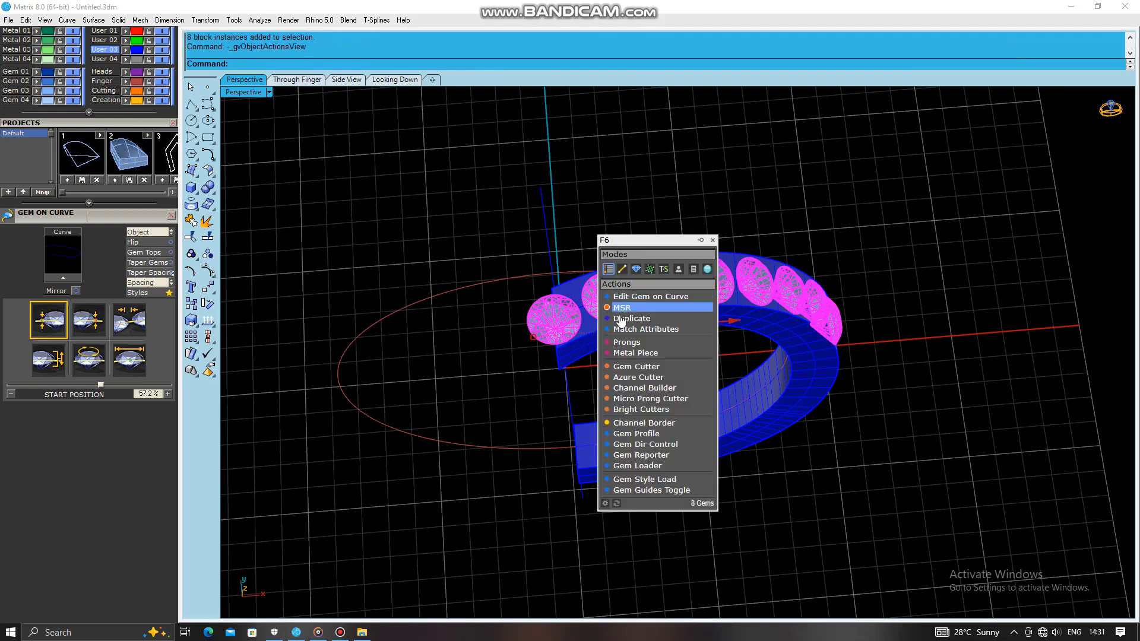
pyautogui.click(636, 367)
pyautogui.moveTo(600, 416); pyautogui.dragTo(501, 356, button='right')
pyautogui.scroll(-4, 501, 356)
pyautogui.scroll(6, 742, 386)
pyautogui.moveTo(743, 386); pyautogui.dragTo(448, 102, button='right')
pyautogui.click(347, 80)
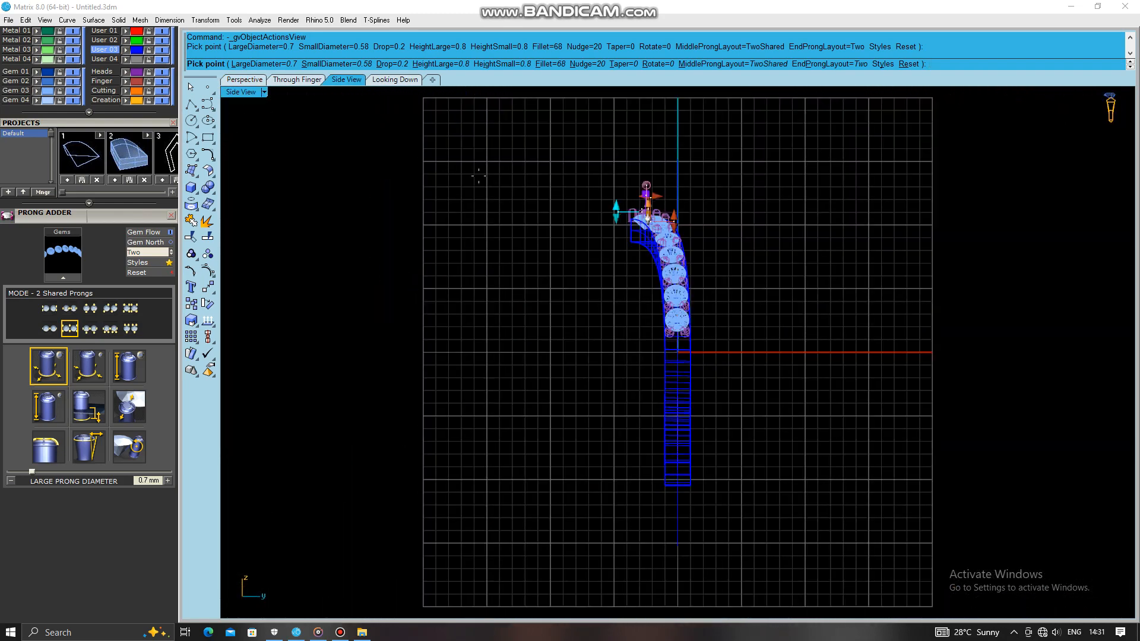
pyautogui.scroll(6, 692, 328)
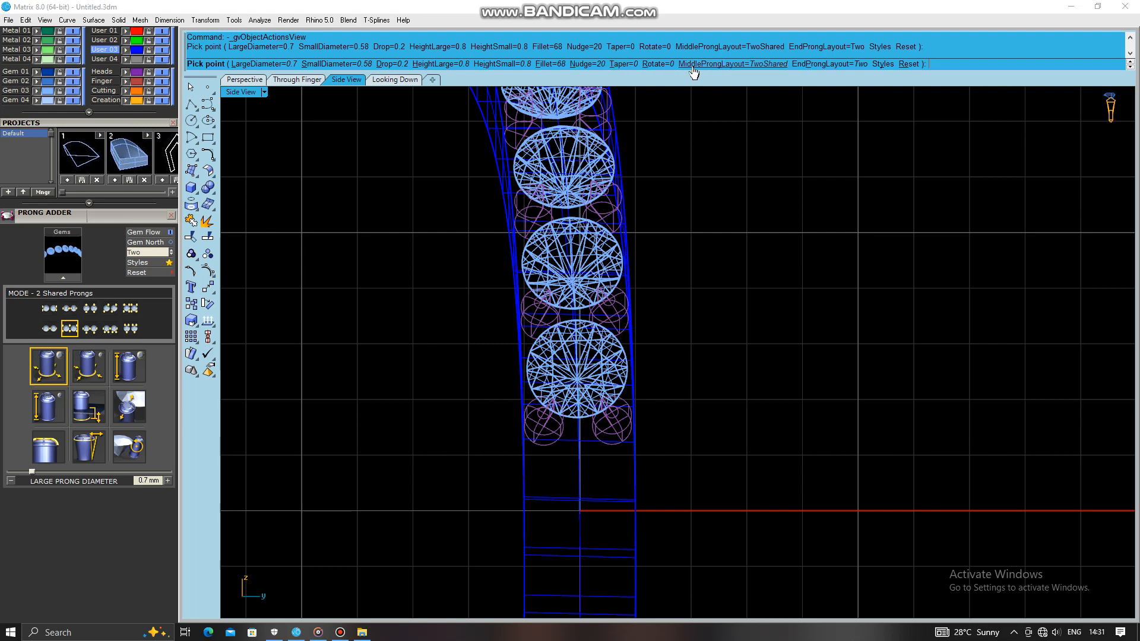
pyautogui.click(244, 80)
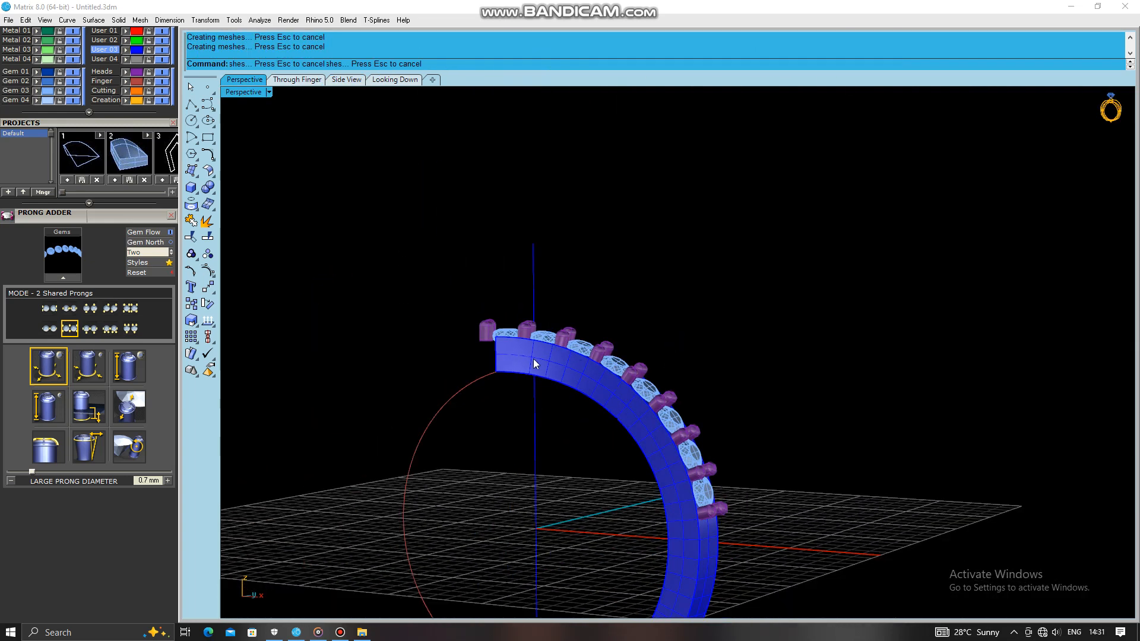
# - Ungroup the prongs, regroup them without the pair beyond the V tip, and delete that end pair
pyautogui.click(488, 346)
pyautogui.hotkey('ctrl', 'shift', 'g')
pyautogui.moveTo(461, 336); pyautogui.dragTo(498, 363, button='right')
pyautogui.keyDown('ctrl'); pyautogui.click(489, 373); pyautogui.keyUp('ctrl')
pyautogui.keyDown('ctrl'); pyautogui.click(493, 332); pyautogui.keyUp('ctrl')
pyautogui.press('Delete')
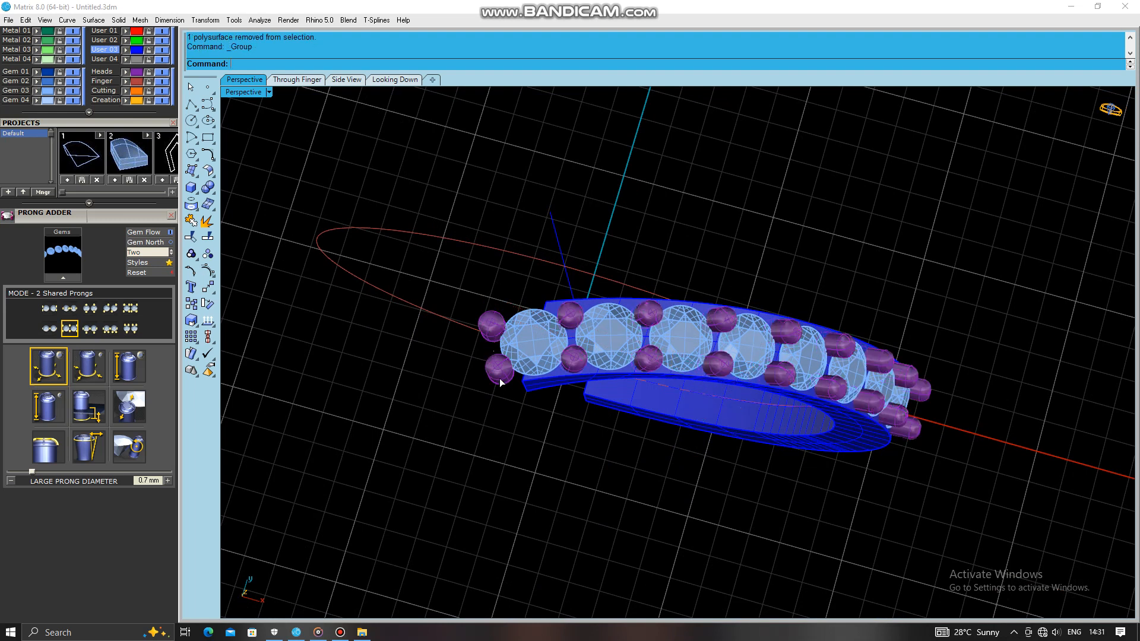
pyautogui.click(501, 340)
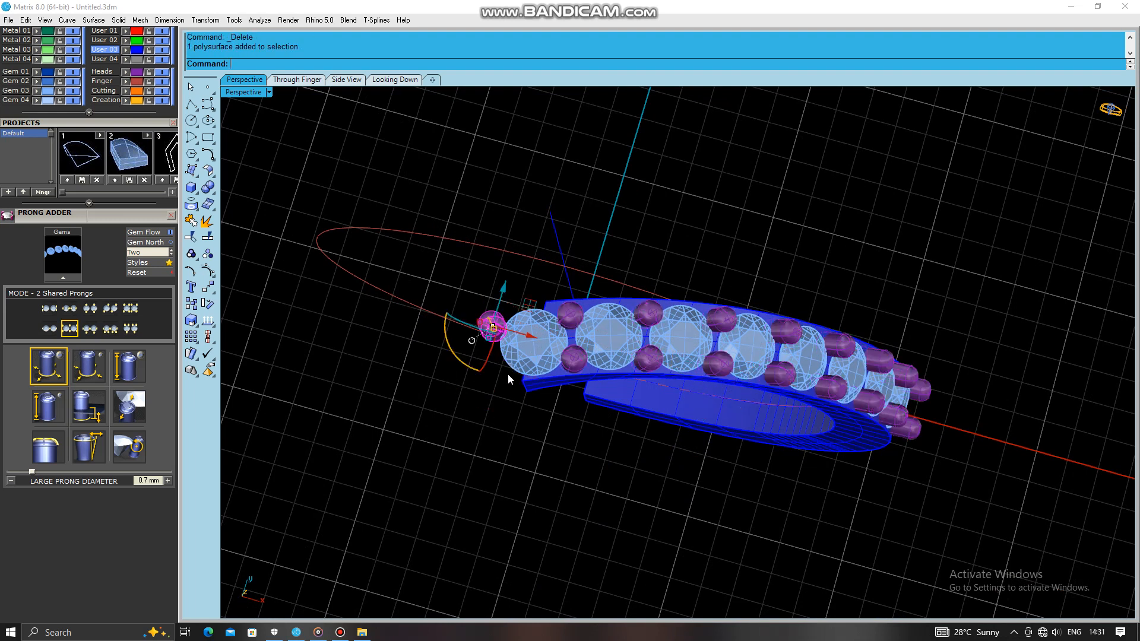
pyautogui.press('Delete')
# - Draw a circle of diameter 0.7 centred on the origin in the Looking Down view
pyautogui.click(406, 81)
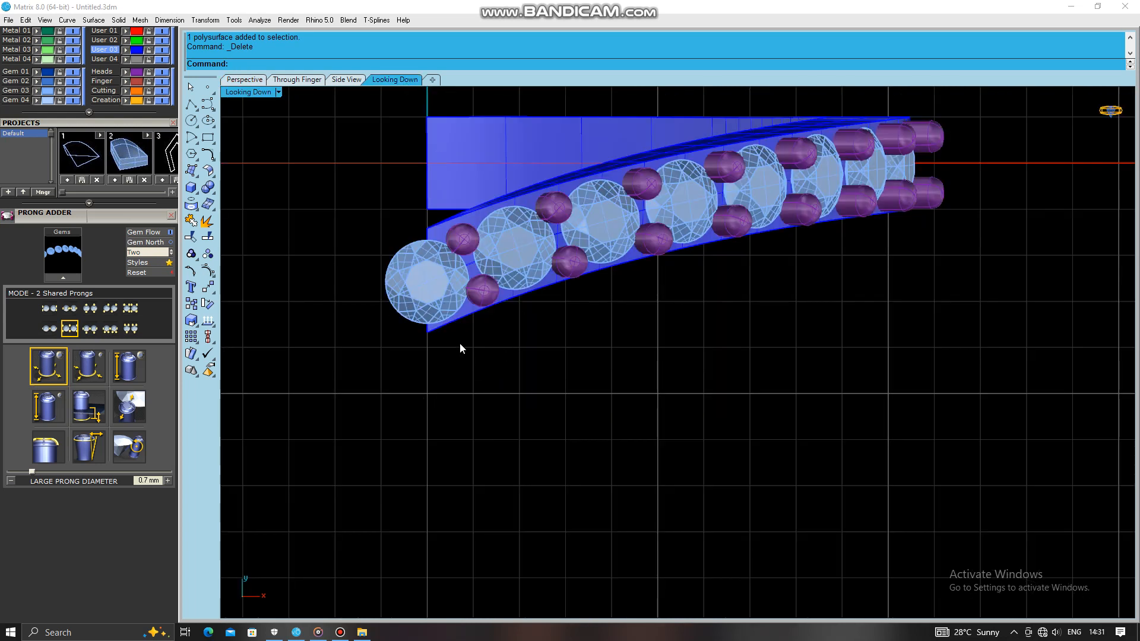
pyautogui.scroll(-1, 591, 336)
pyautogui.scroll(4, 453, 334)
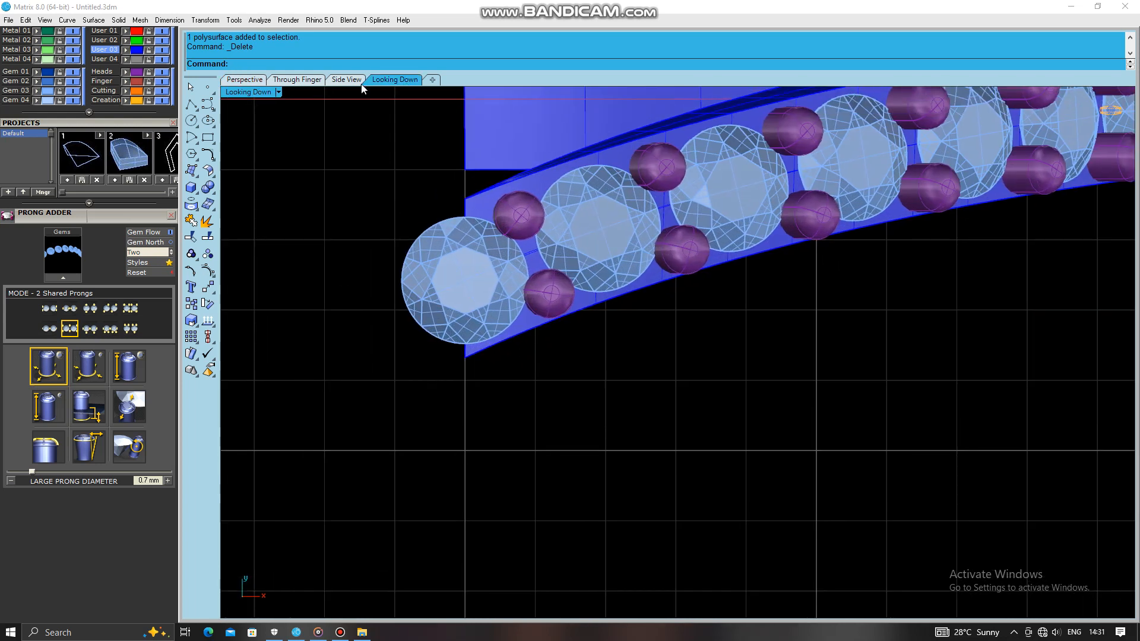
pyautogui.click(346, 80)
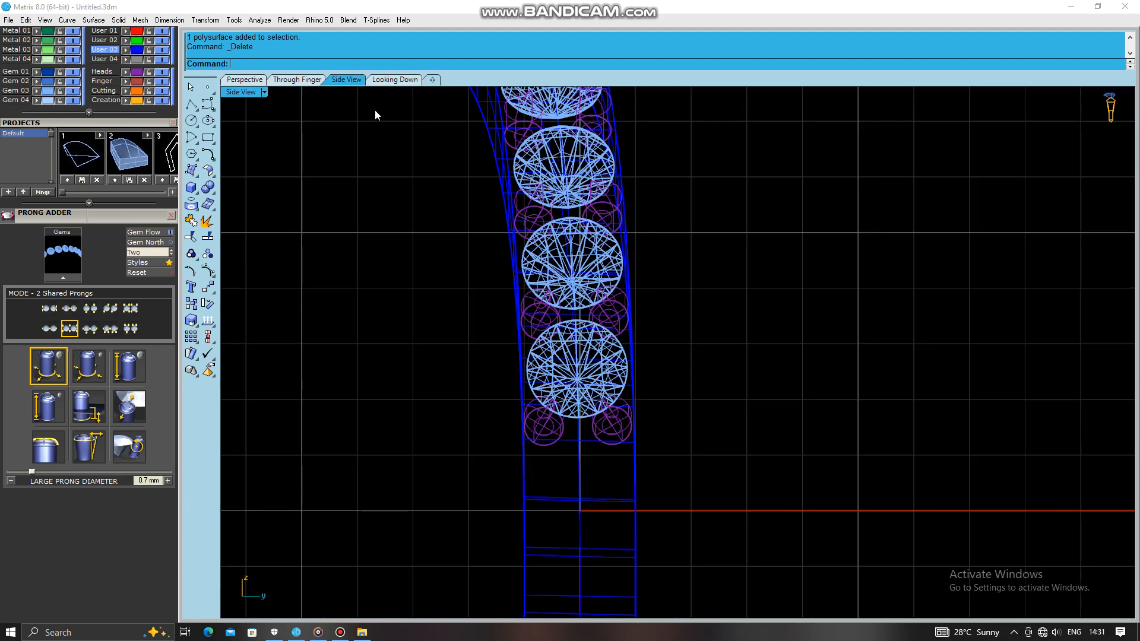
pyautogui.scroll(-2, 489, 456)
pyautogui.click(240, 80)
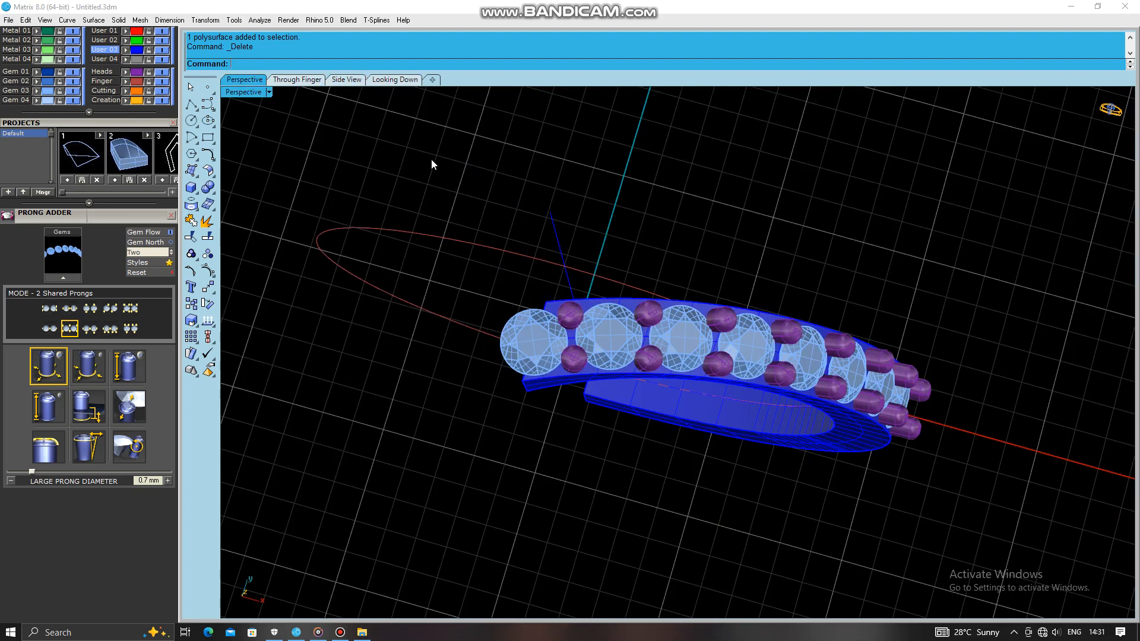
pyautogui.click(394, 79)
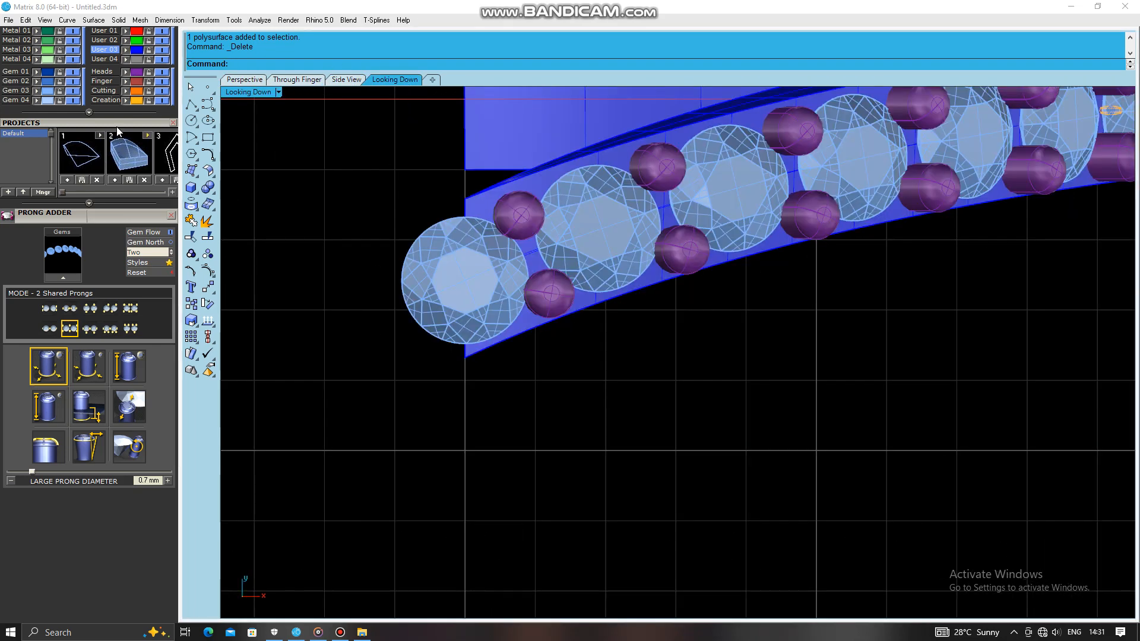
pyautogui.moveTo(112, 122); pyautogui.dragTo(108, 356)
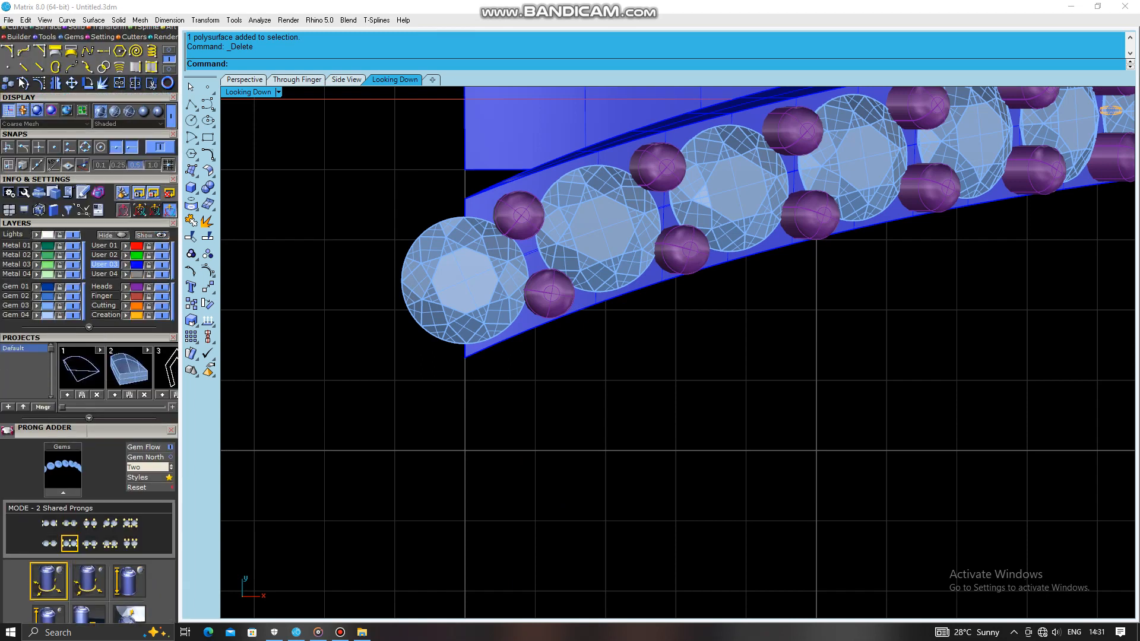
pyautogui.moveTo(27, 100); pyautogui.dragTo(26, 156)
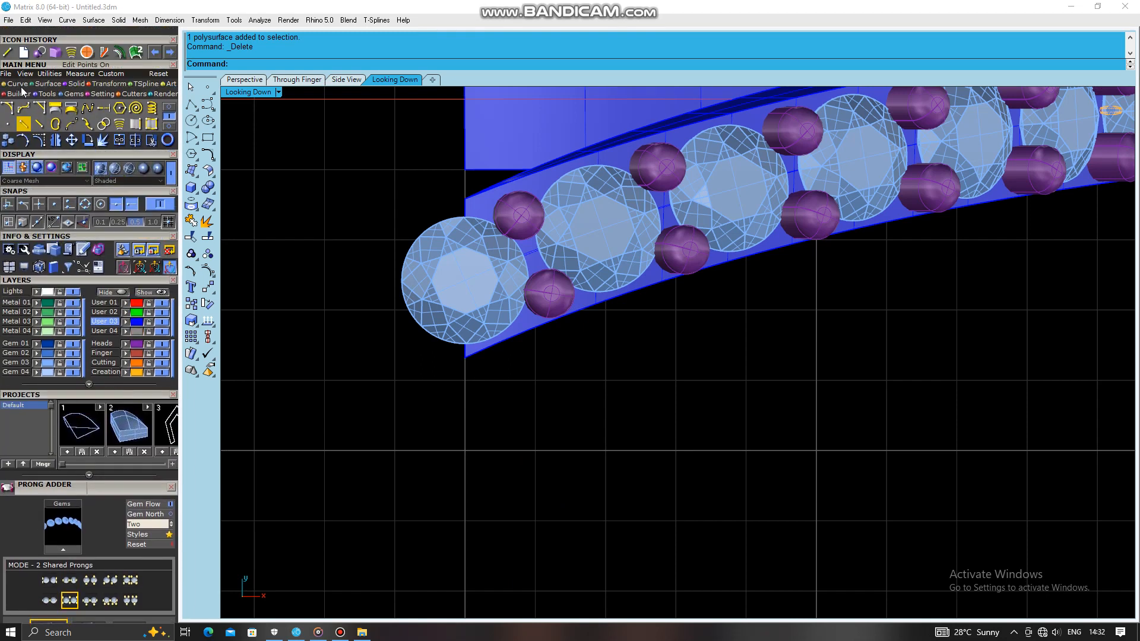
pyautogui.click(169, 108)
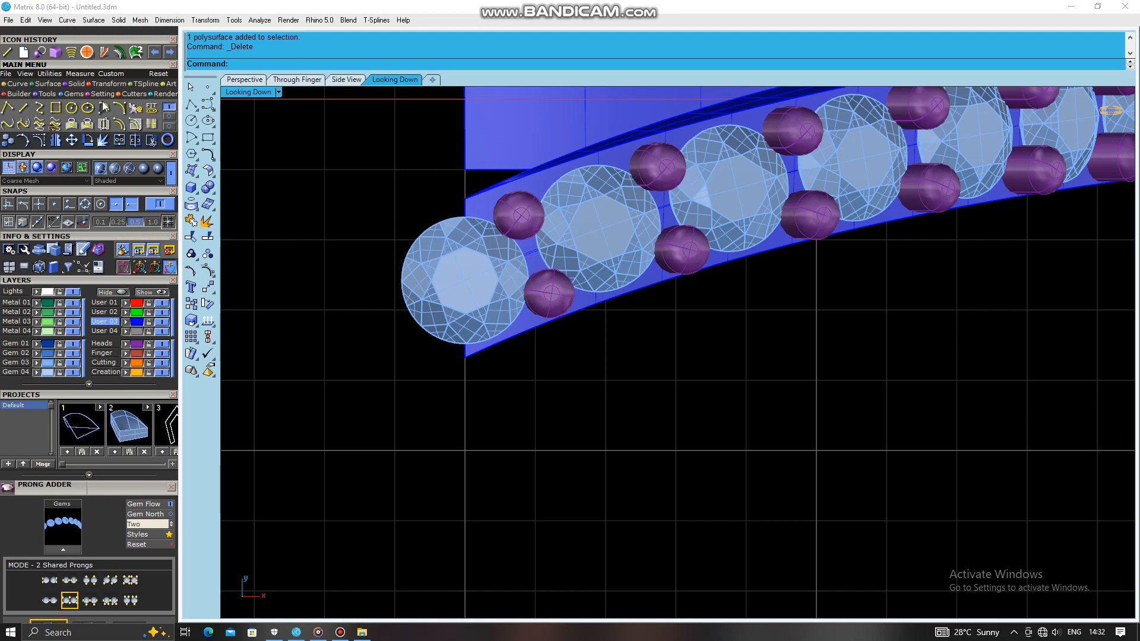
pyautogui.click(77, 107)
pyautogui.write('0')
pyautogui.press('Return')
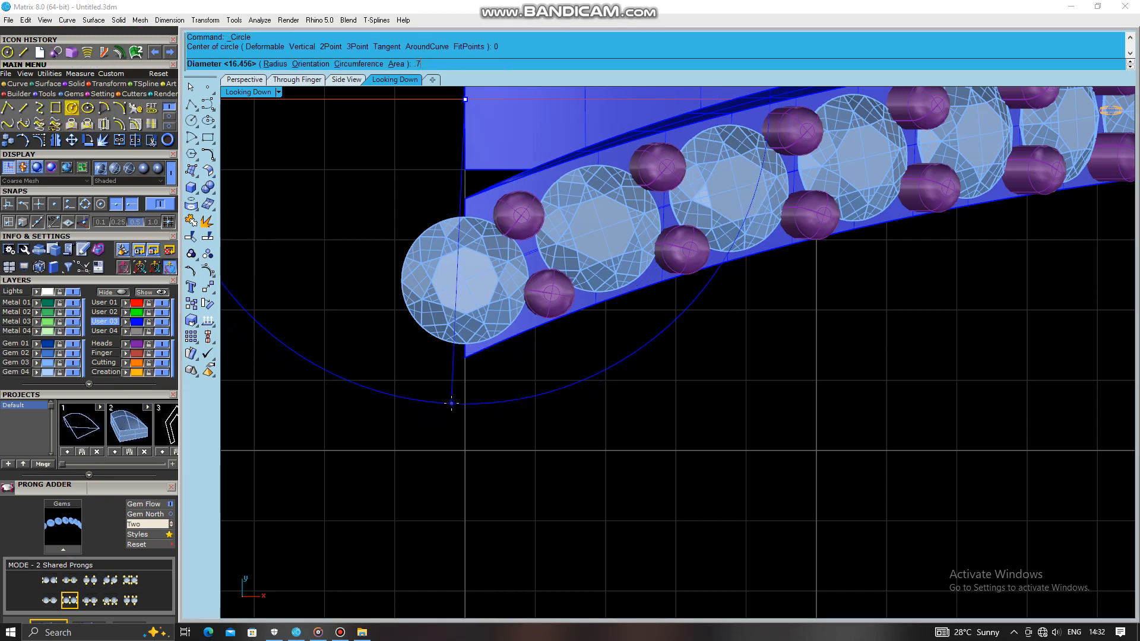
pyautogui.write('.7')
pyautogui.press('Return')
# - Move the circle to the V tip at the edge of the end gem and scale it down slightly
pyautogui.scroll(-5, 458, 398)
pyautogui.moveTo(465, 236); pyautogui.dragTo(474, 344)
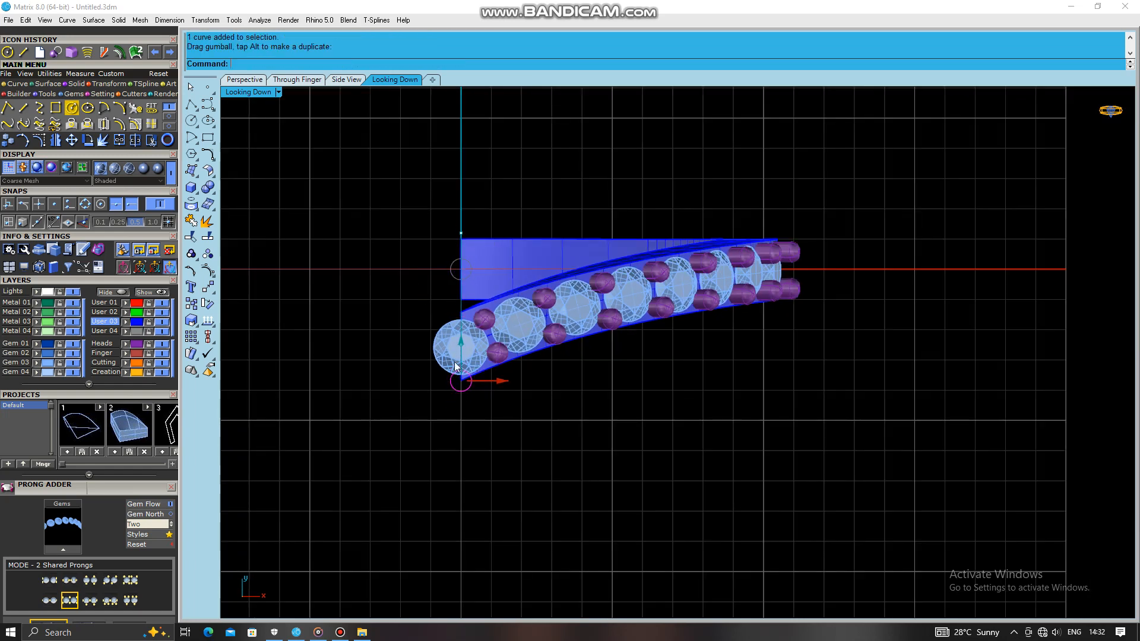
pyautogui.scroll(6, 474, 356)
pyautogui.moveTo(445, 359); pyautogui.dragTo(443, 417)
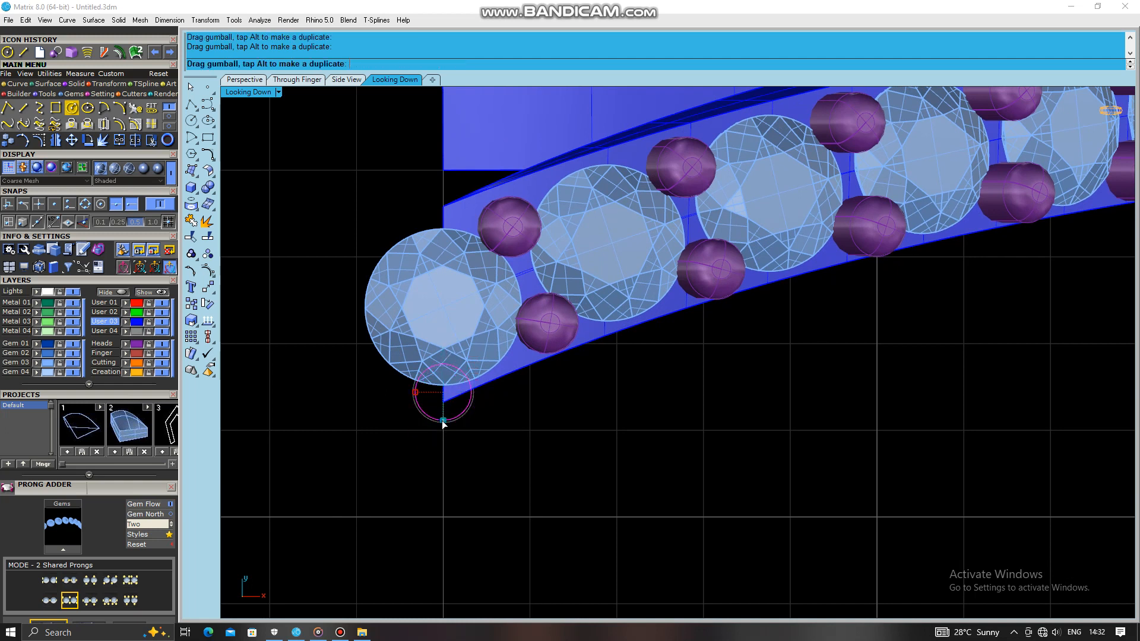
pyautogui.moveTo(446, 423); pyautogui.dragTo(444, 421)
# - Raise the circle from the ring centre to the inner surface of the band in the Through Finger view
pyautogui.click(297, 80)
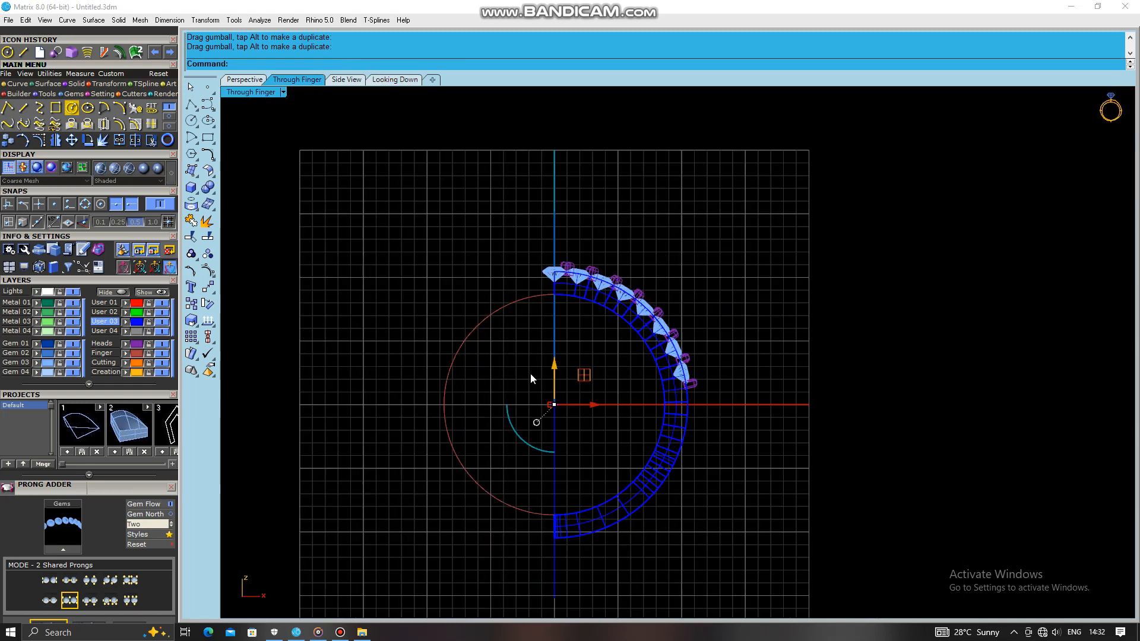
pyautogui.scroll(5, 553, 332)
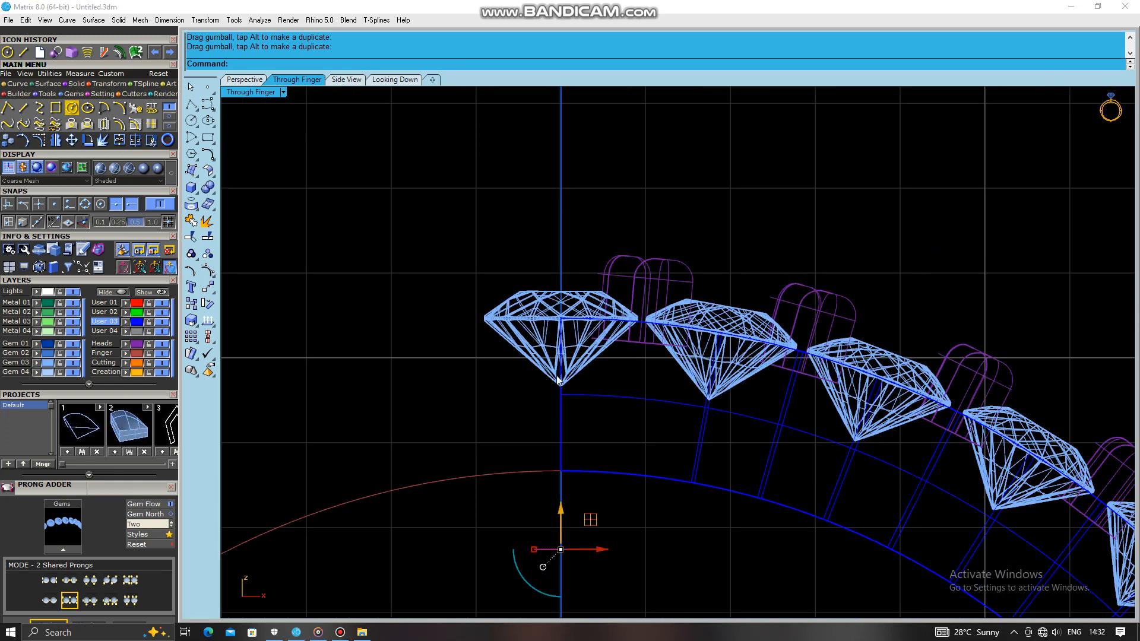
pyautogui.moveTo(564, 519); pyautogui.dragTo(562, 439)
pyautogui.scroll(4, 559, 494)
pyautogui.scroll(3, 558, 475)
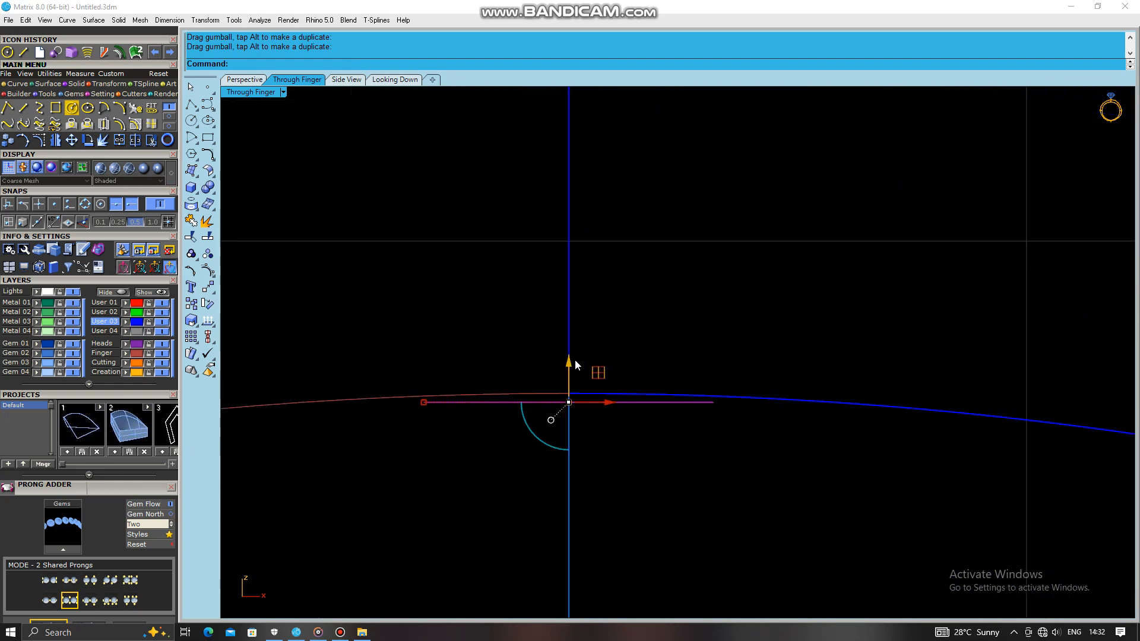
pyautogui.moveTo(567, 363); pyautogui.dragTo(567, 353)
pyautogui.scroll(-3, 526, 375)
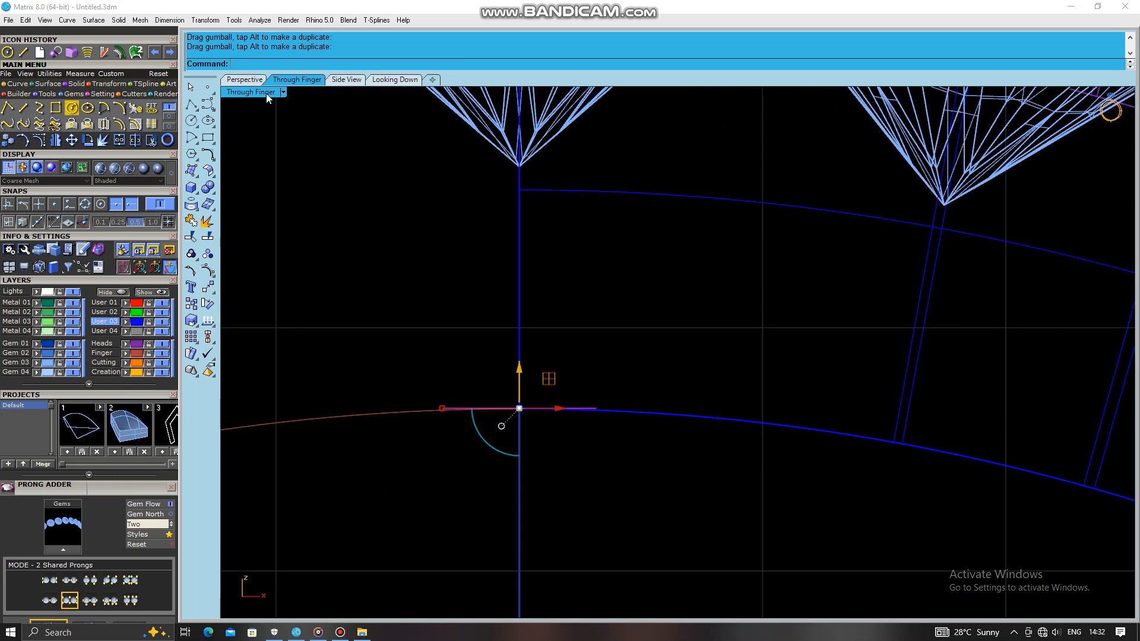
# - Fine-tune the circle's height against the band's inner edge at the V tip in the Side View
pyautogui.click(348, 79)
pyautogui.scroll(8, 486, 241)
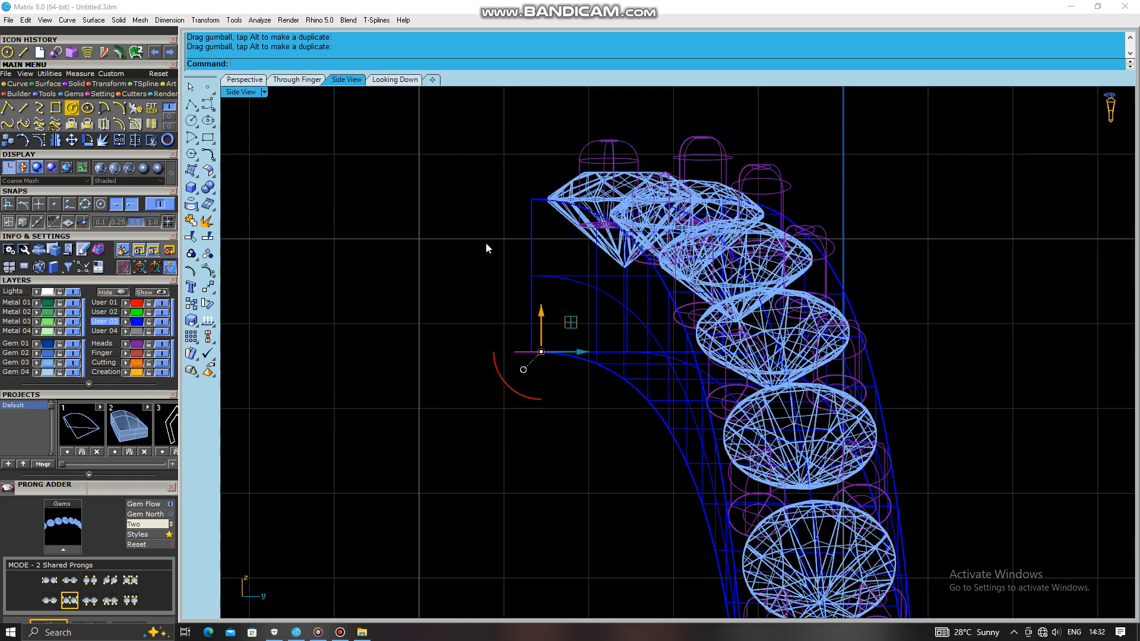
pyautogui.scroll(3, 603, 443)
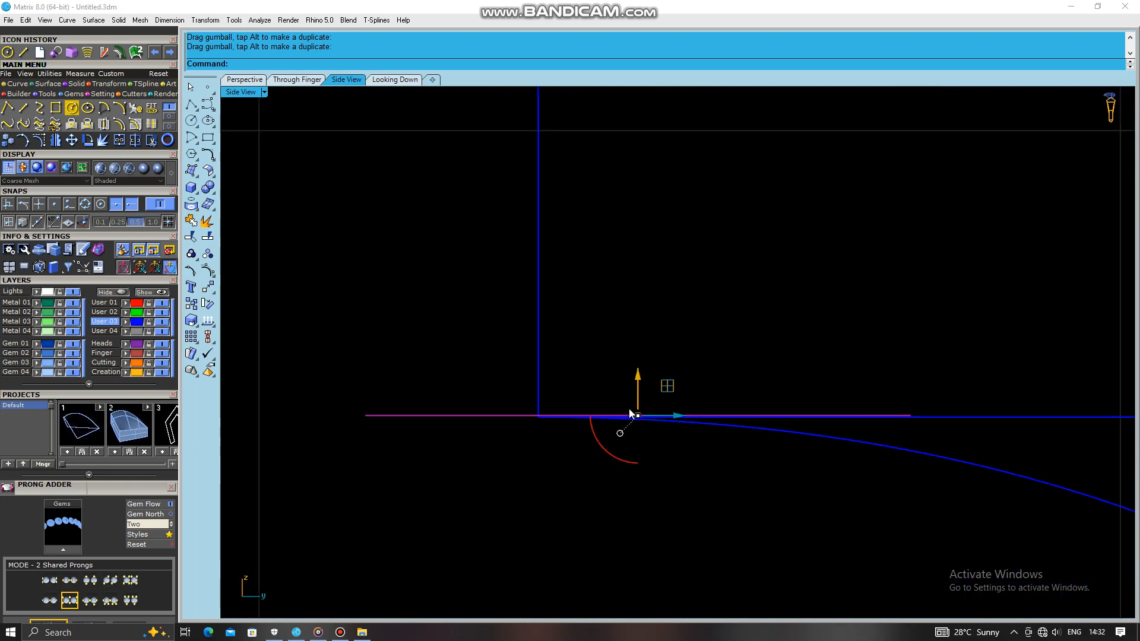
pyautogui.scroll(2, 631, 414)
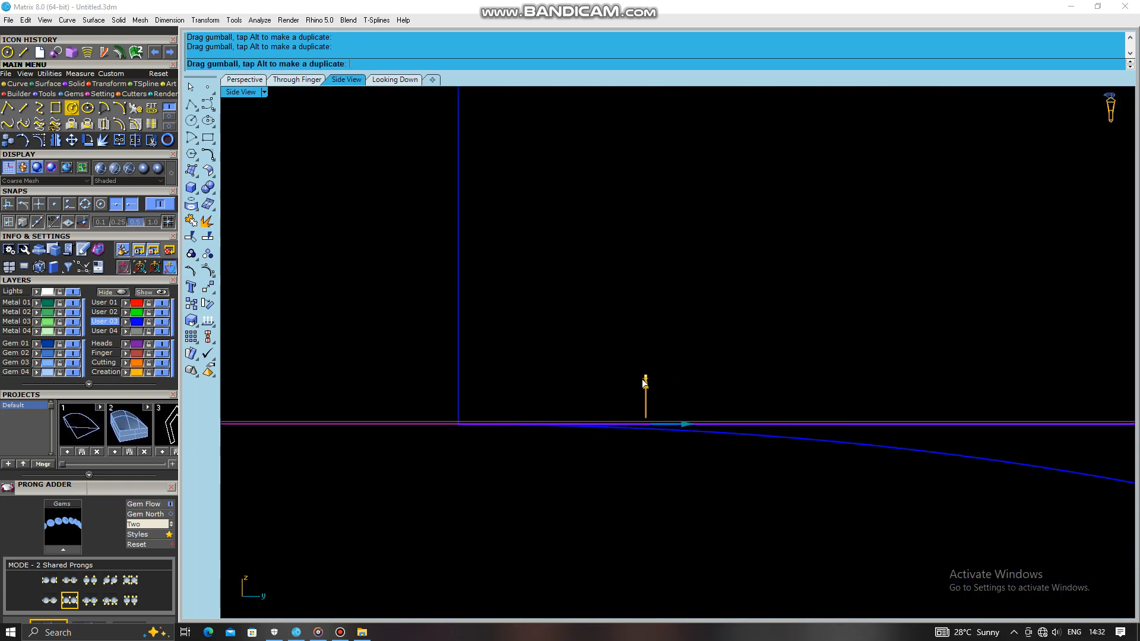
pyautogui.scroll(-4, 538, 378)
pyautogui.moveTo(533, 400); pyautogui.dragTo(559, 474, button='right')
pyautogui.scroll(-20, 534, 433)
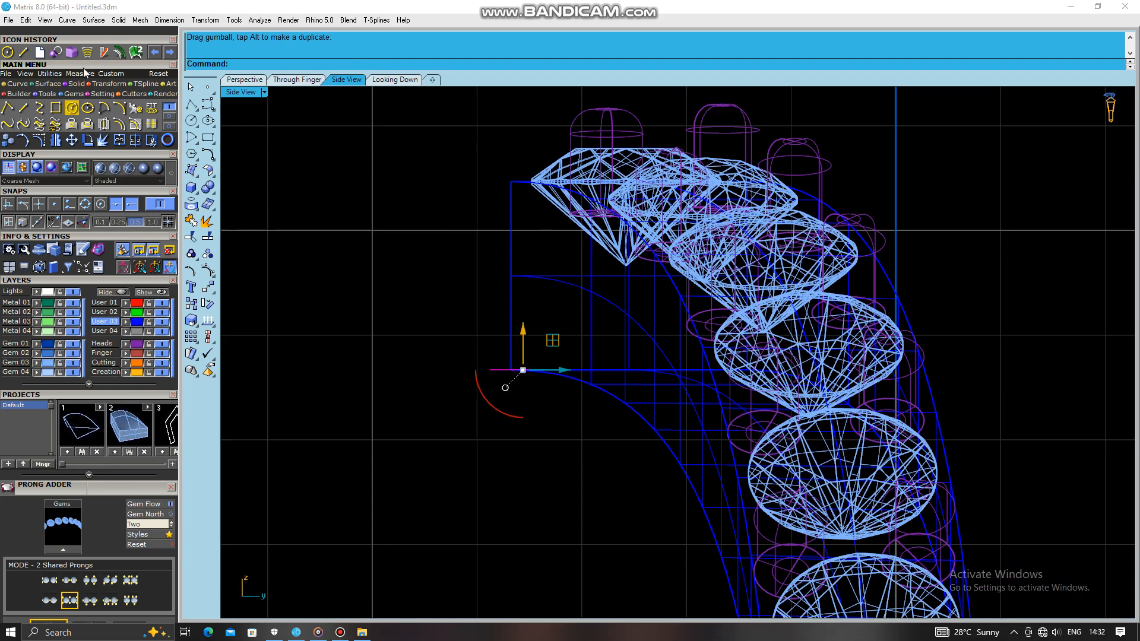
# - Extrude the circle straight up into a solid cylinder rising above the end gem and delete the source circle
pyautogui.click(80, 85)
pyautogui.click(153, 108)
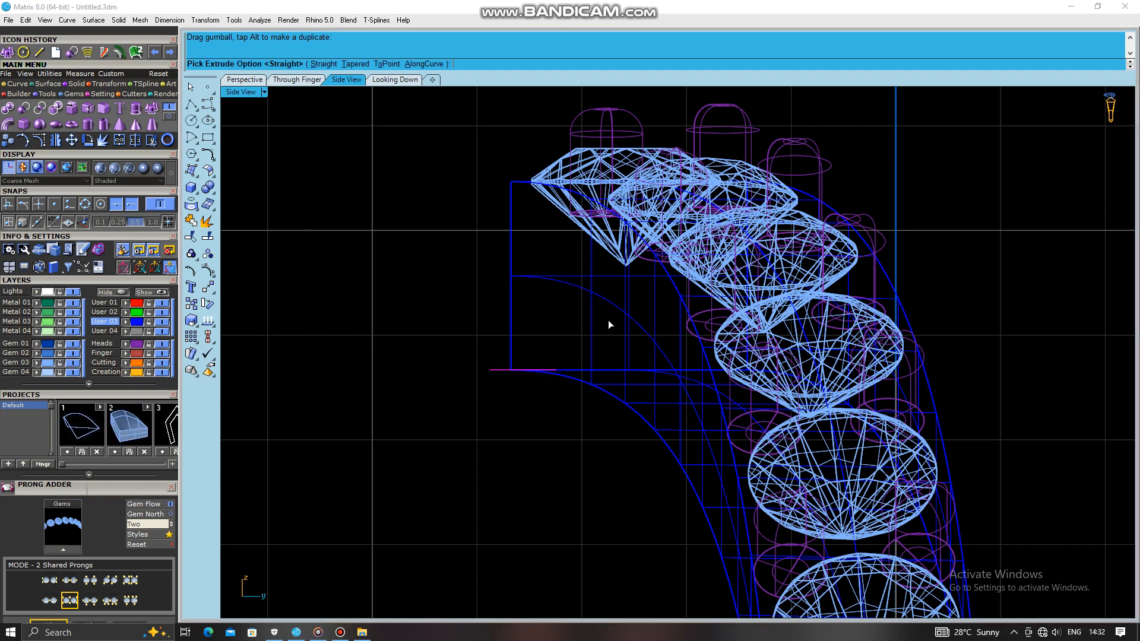
pyautogui.rightClick(508, 349)
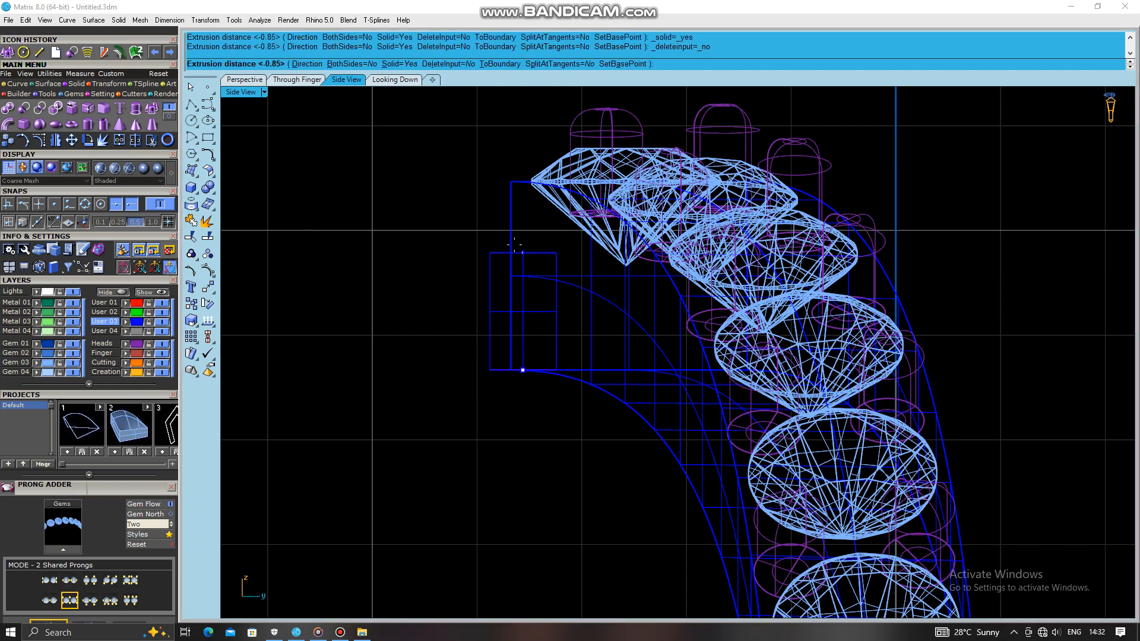
pyautogui.click(516, 110)
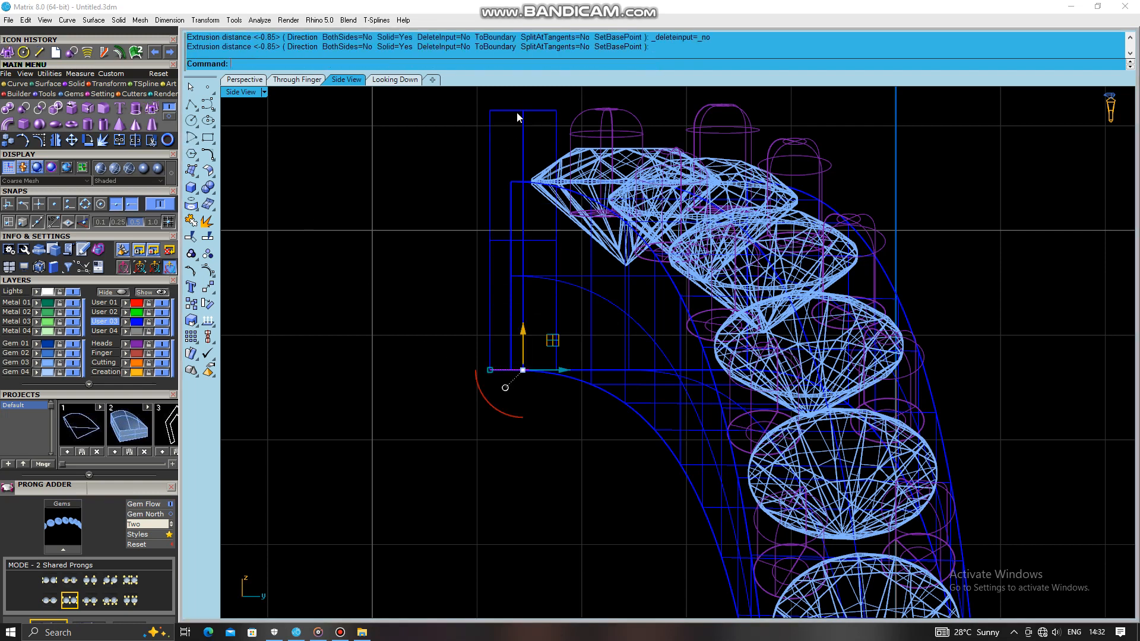
pyautogui.press('Delete')
# - Fillet the top edge of the V tip cylinder with a radius of 0.3
pyautogui.click(503, 113)
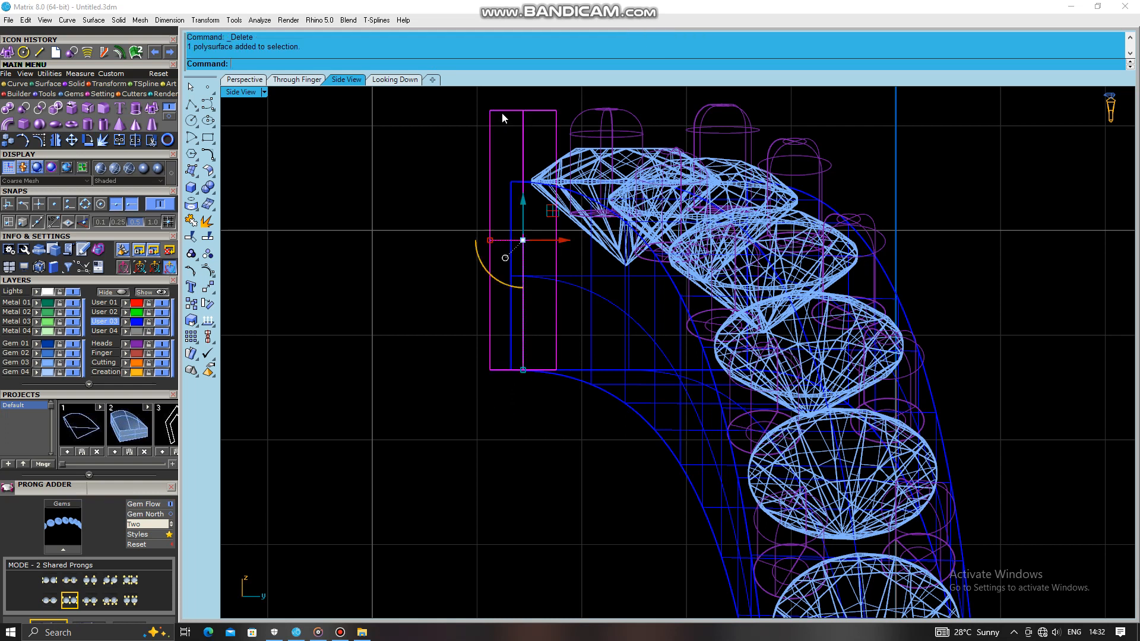
pyautogui.click(244, 79)
pyautogui.click(151, 108)
pyautogui.click(524, 388)
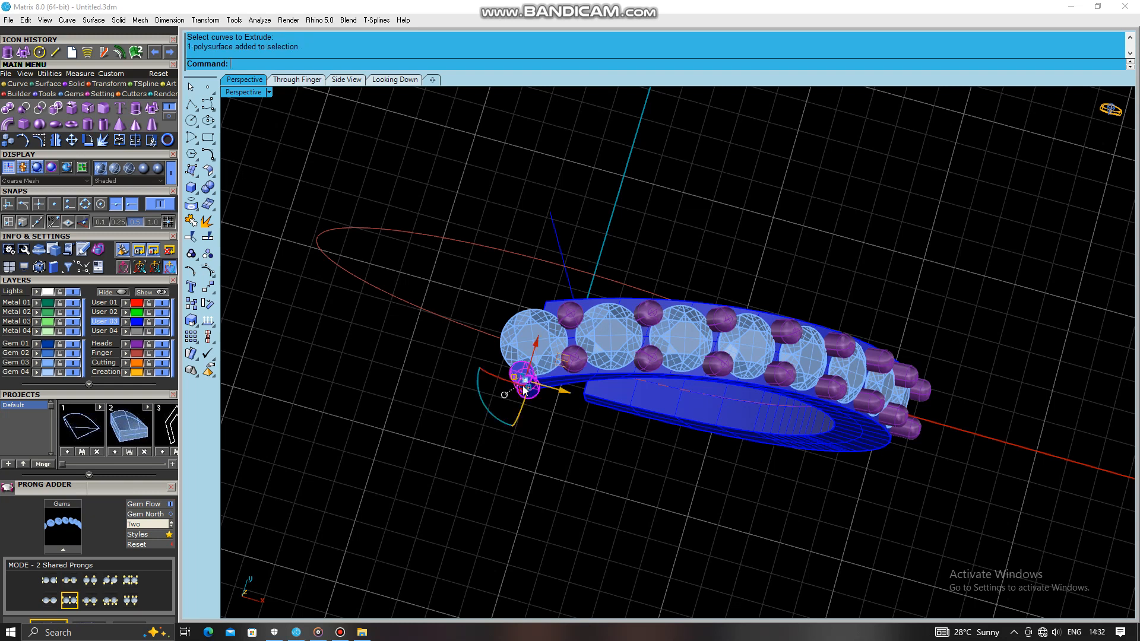
pyautogui.click(136, 108)
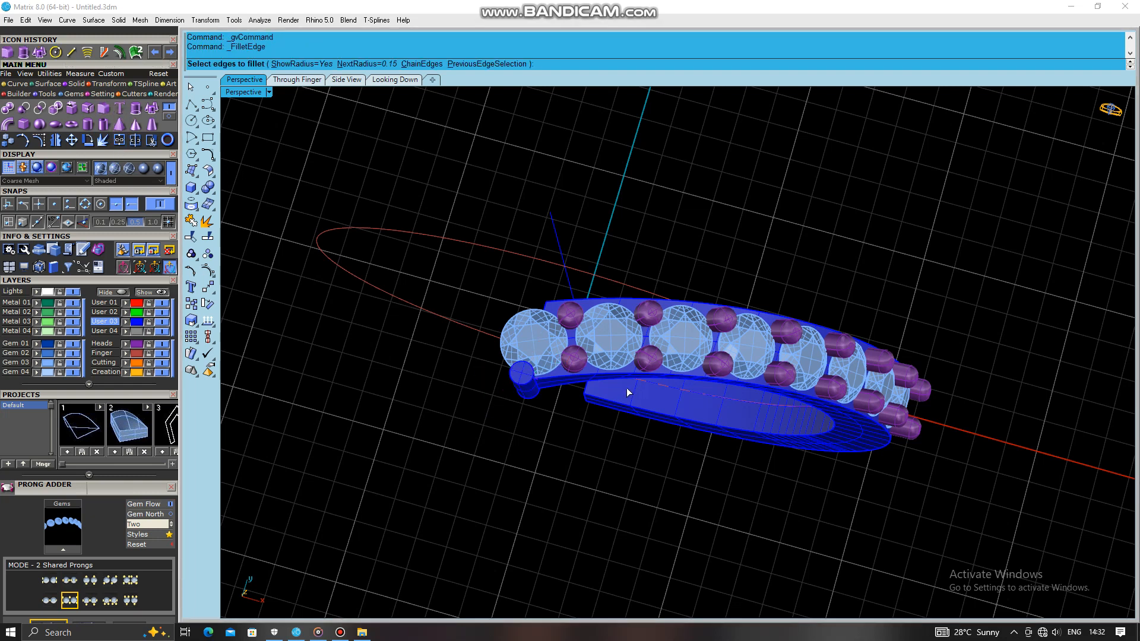
pyautogui.press('Return')
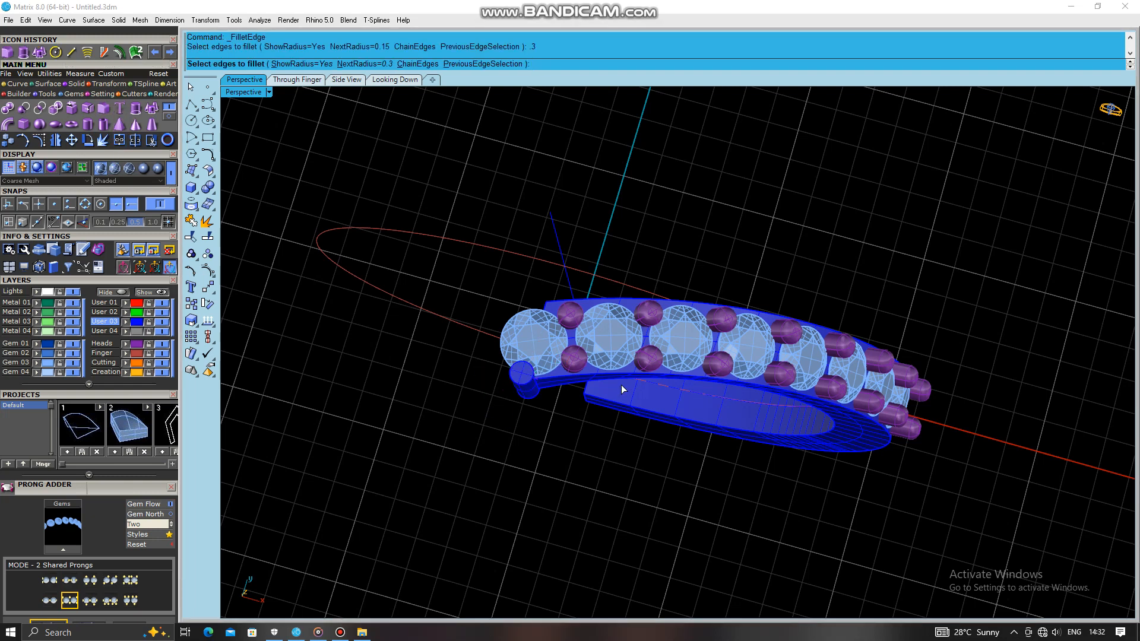
pyautogui.click(528, 384)
pyautogui.rightClick(528, 387)
pyautogui.rightClick(529, 389)
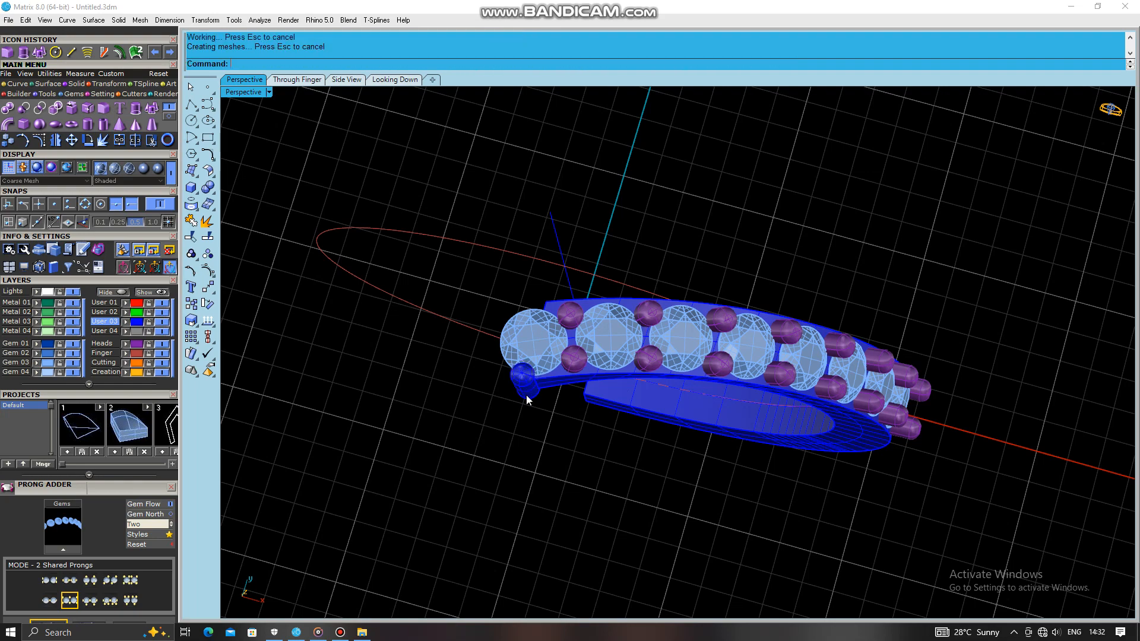
# - Ungroup the row of eight gems on the half band so they can be selected individually
pyautogui.scroll(7, 528, 389)
pyautogui.moveTo(528, 389); pyautogui.dragTo(534, 432, button='right')
pyautogui.scroll(-7, 554, 331)
pyautogui.moveTo(553, 331); pyautogui.dragTo(589, 356, button='right')
pyautogui.click(605, 369)
pyautogui.click(543, 284)
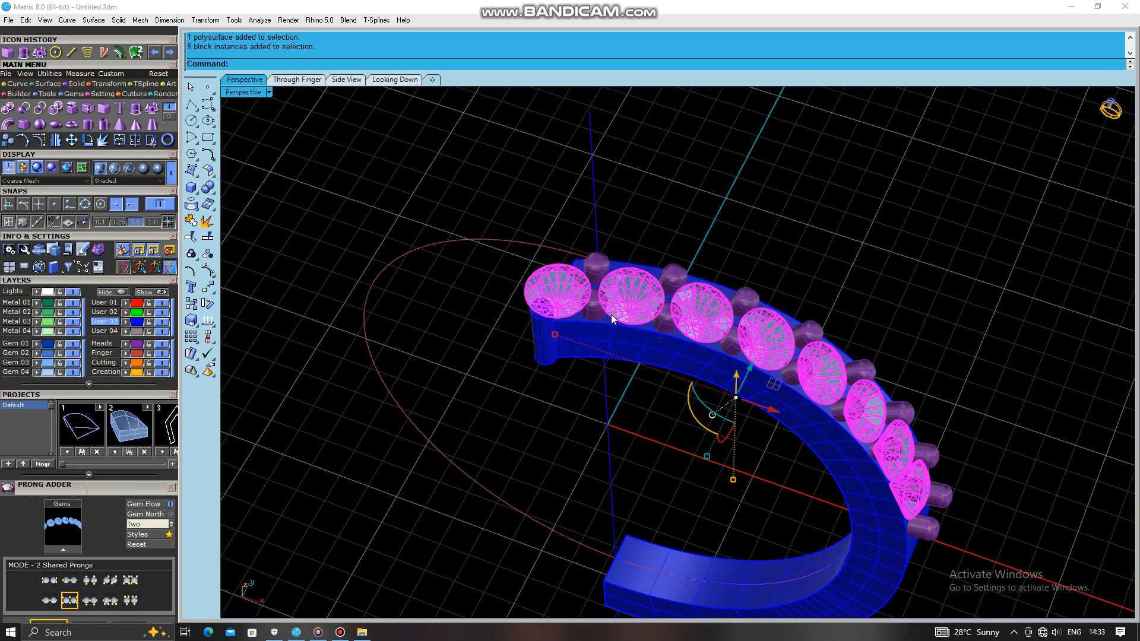
pyautogui.hotkey('ctrl', 'shift', 'g')
pyautogui.click(413, 160)
pyautogui.click(575, 301)
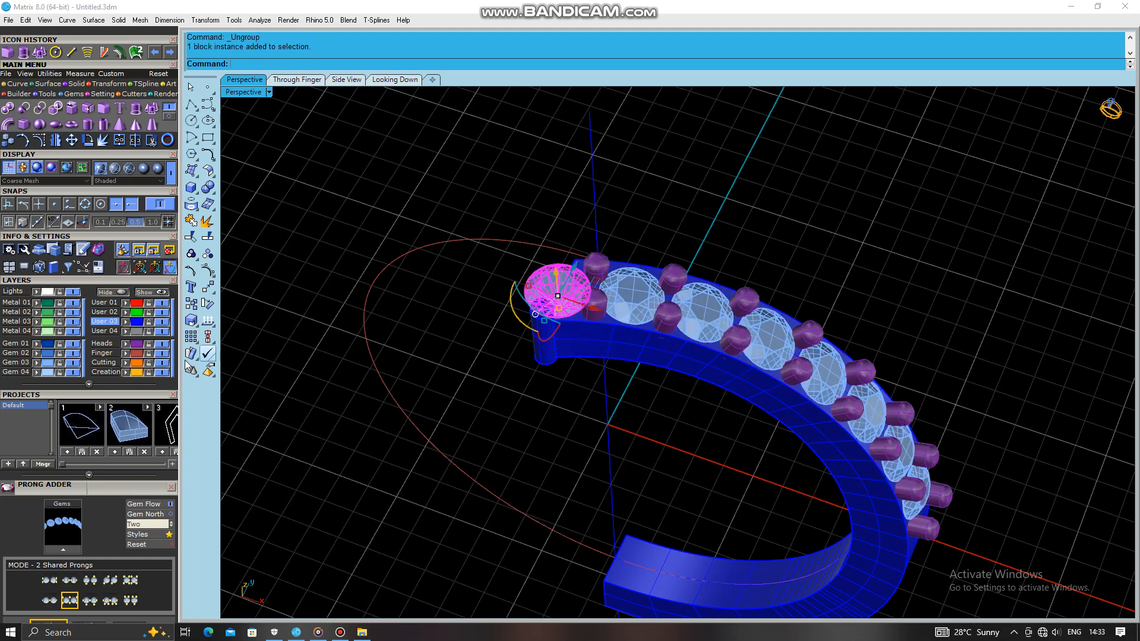
# - Select all eight gems and start Gem Cutter on them with a cylindrical cutter style
pyautogui.click(50, 361)
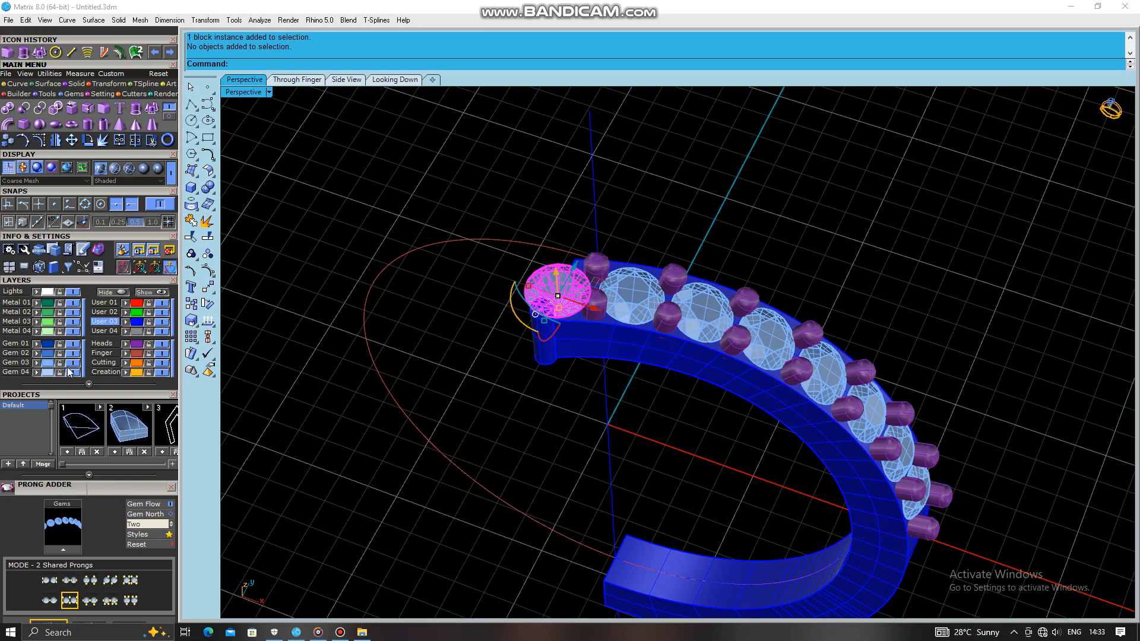
pyautogui.click(48, 379)
pyautogui.click(50, 372)
pyautogui.moveTo(282, 346); pyautogui.dragTo(391, 397, button='right')
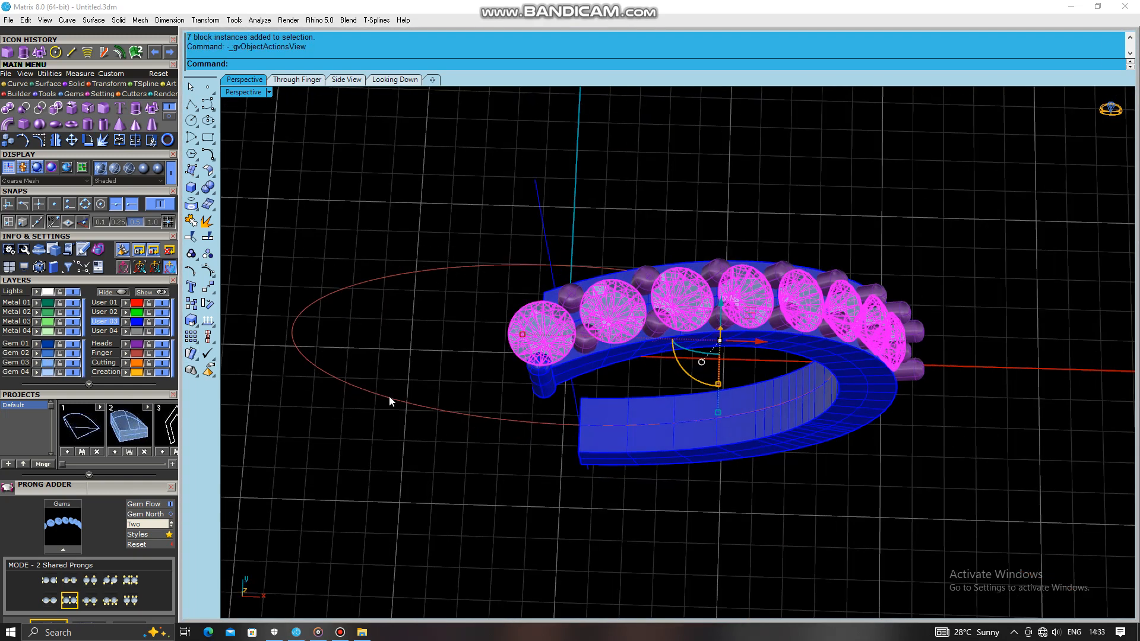
pyautogui.press('F6')
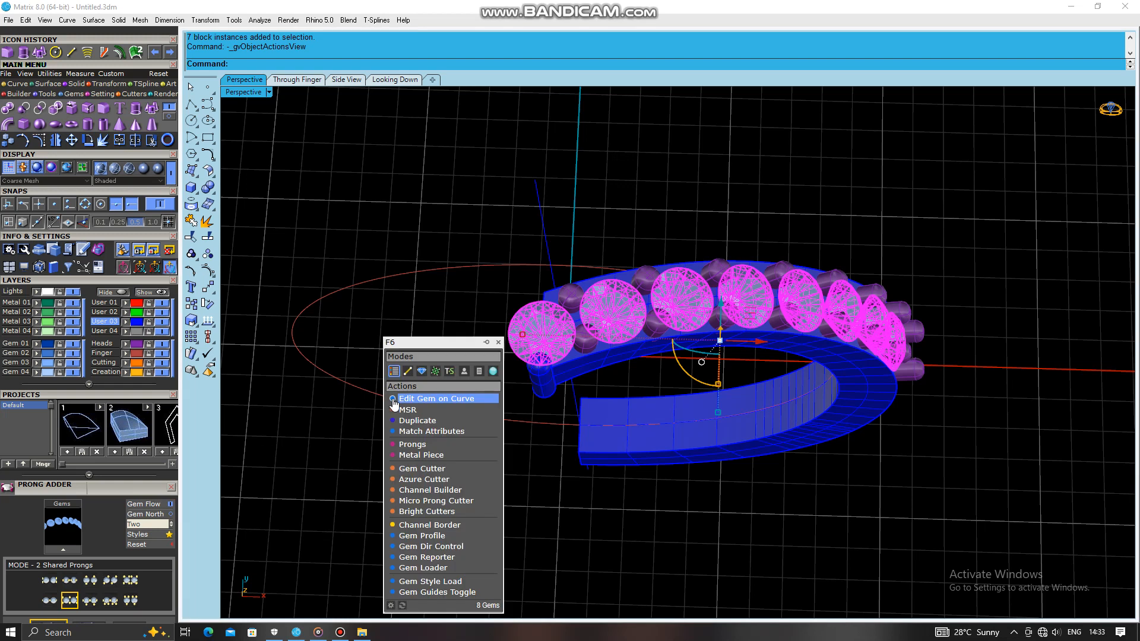
pyautogui.click(416, 469)
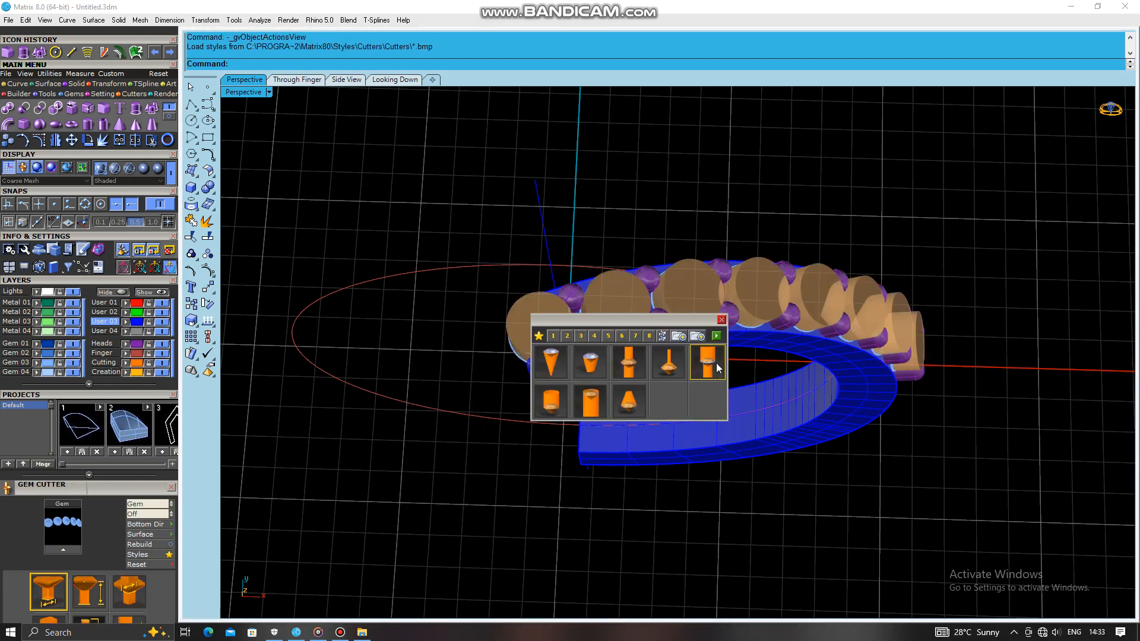
pyautogui.click(721, 320)
# - Set the cutters' lower seat size to 60% and create the gem cutters
pyautogui.moveTo(596, 447); pyautogui.dragTo(606, 223, button='right')
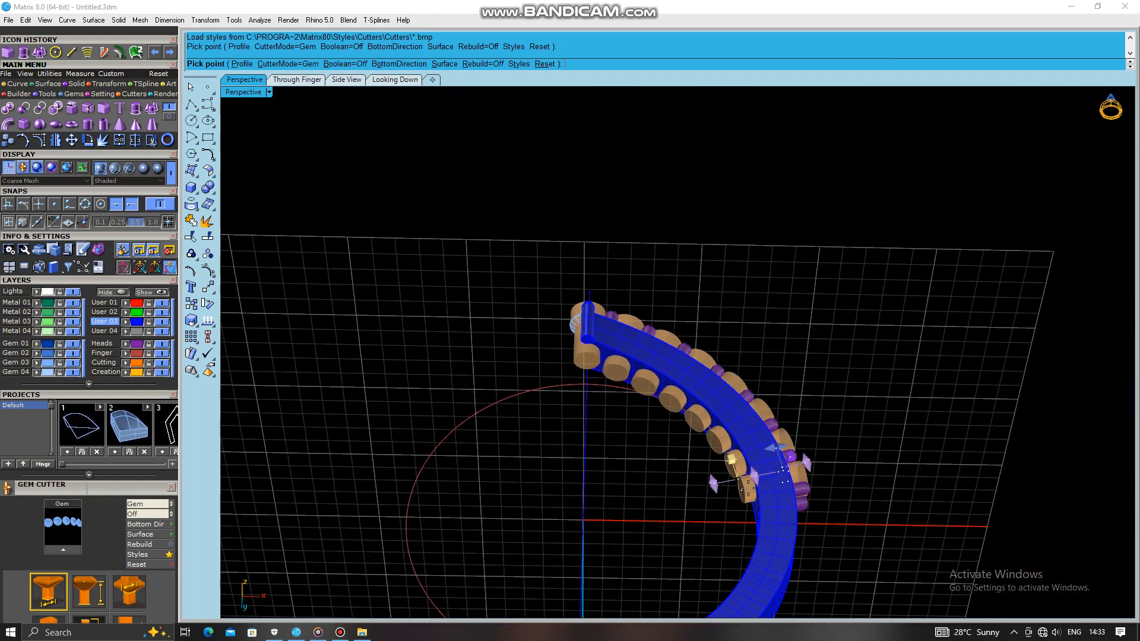
pyautogui.moveTo(588, 423); pyautogui.dragTo(609, 496, button='right')
pyautogui.moveTo(148, 486); pyautogui.dragTo(142, 220)
pyautogui.click(88, 417)
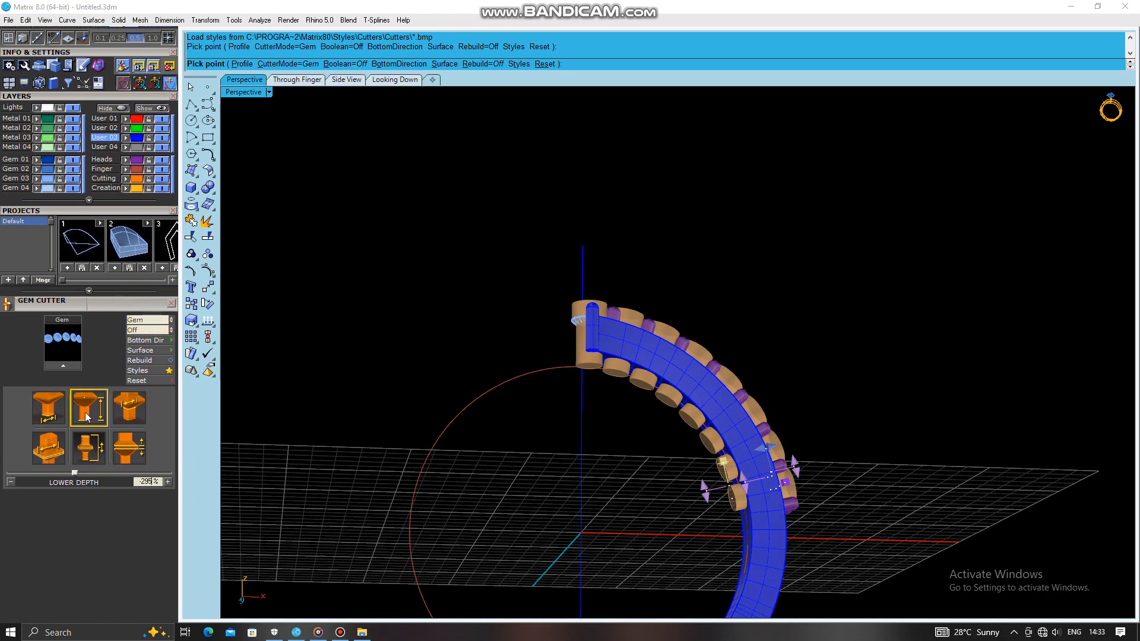
pyautogui.click(51, 441)
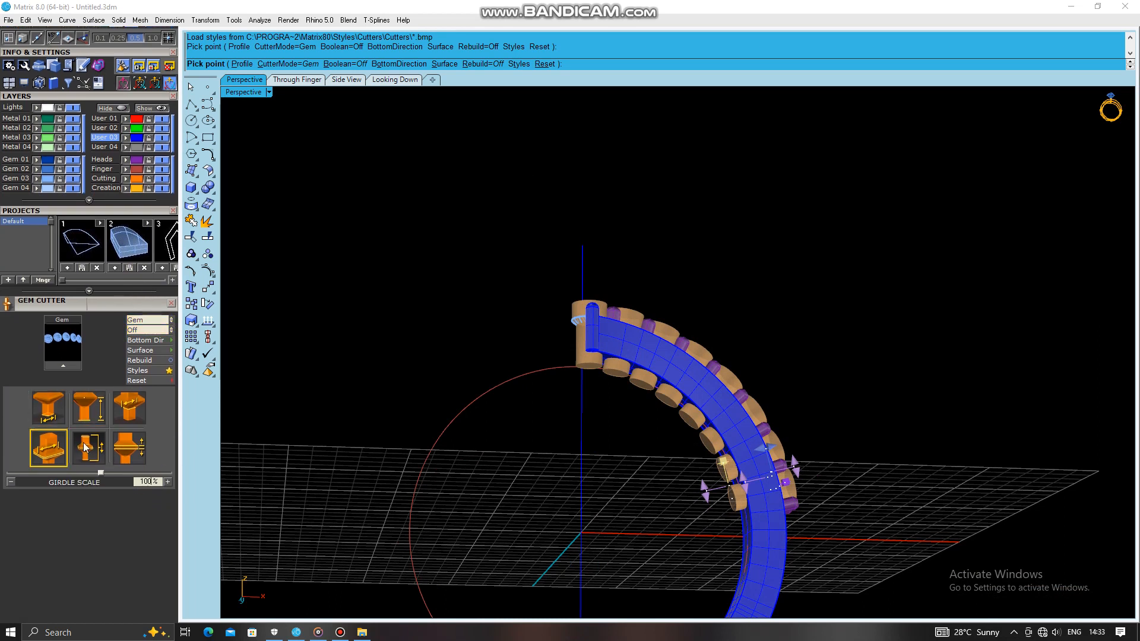
pyautogui.click(129, 408)
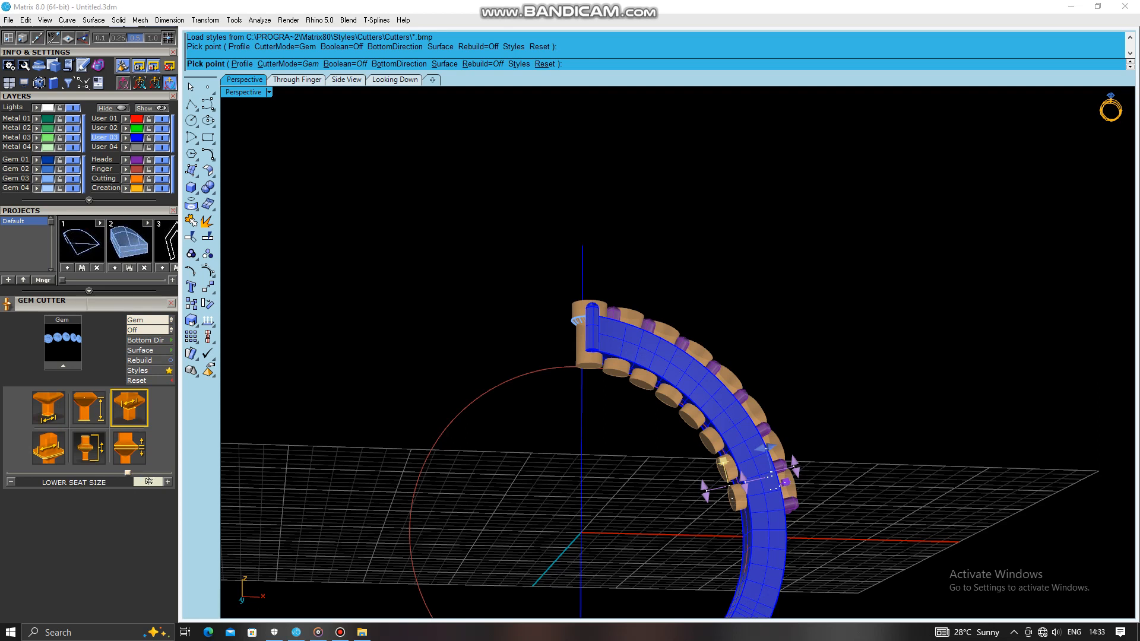
pyautogui.press('Return')
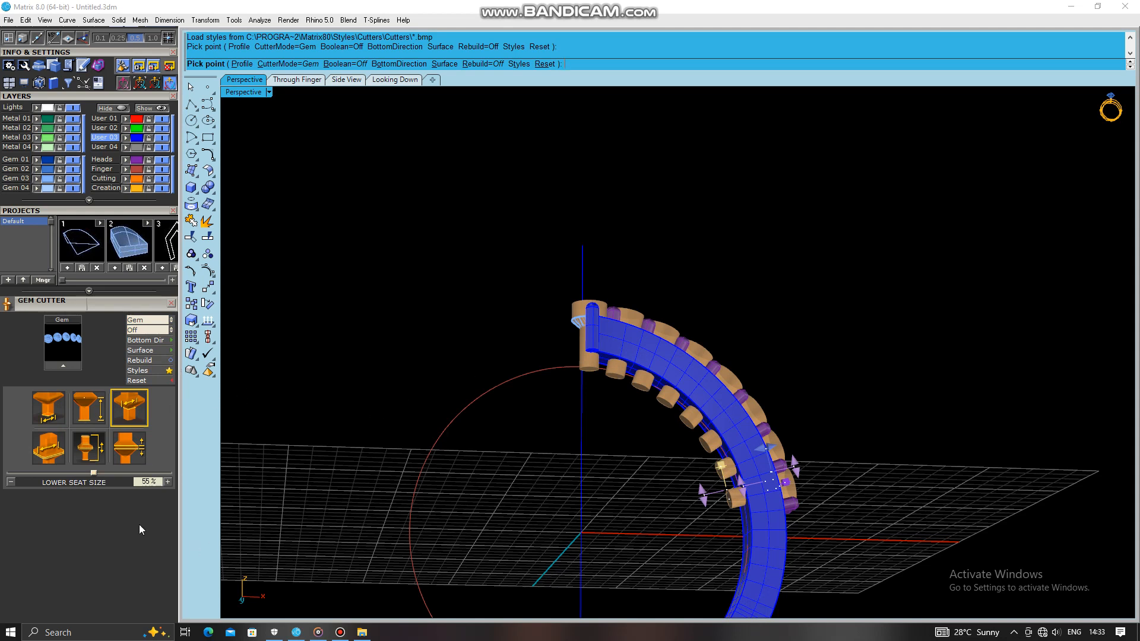
pyautogui.doubleClick(137, 481)
pyautogui.write('60')
pyautogui.press('Return')
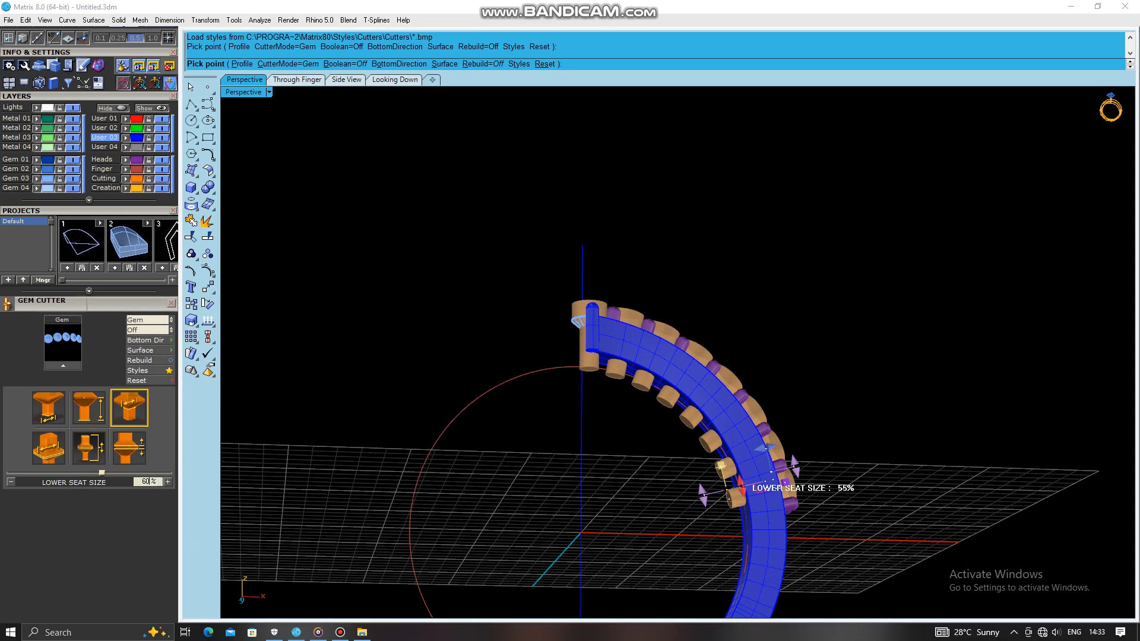
pyautogui.rightClick(140, 481)
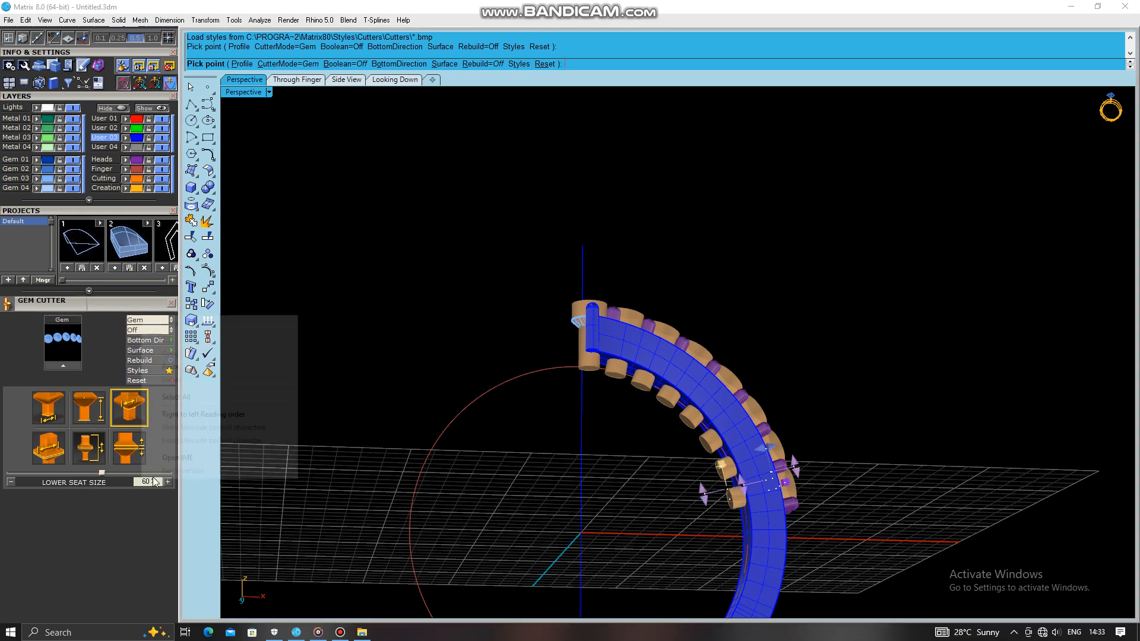
pyautogui.click(483, 233)
pyautogui.rightClick(535, 401)
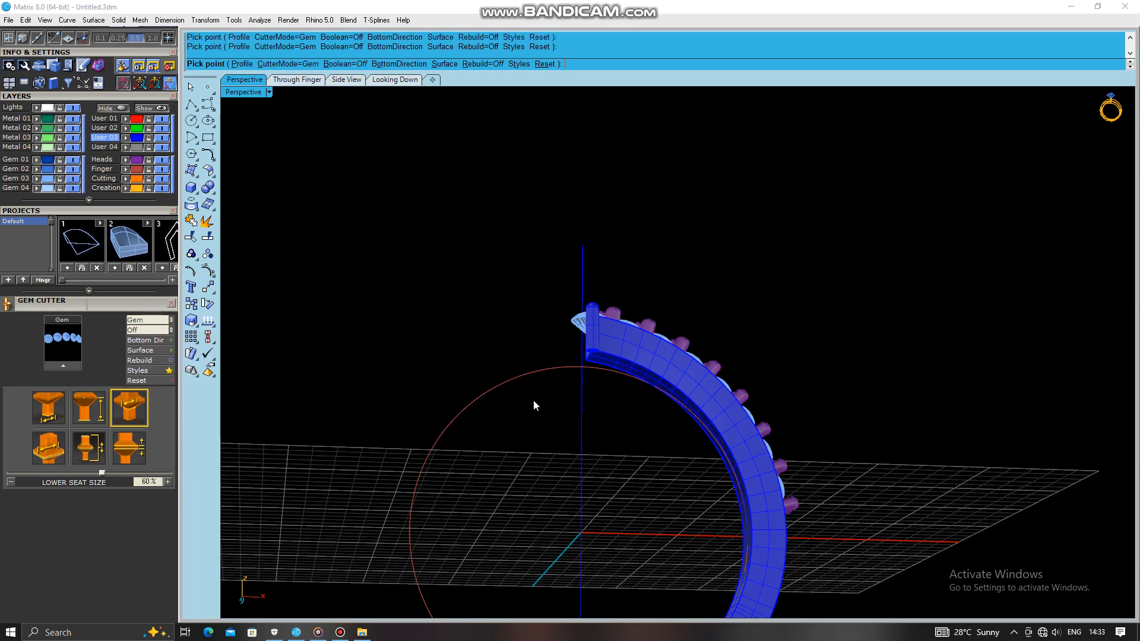
pyautogui.moveTo(553, 403); pyautogui.dragTo(743, 555, button='right')
pyautogui.click(771, 547)
pyautogui.scroll(-4, 577, 376)
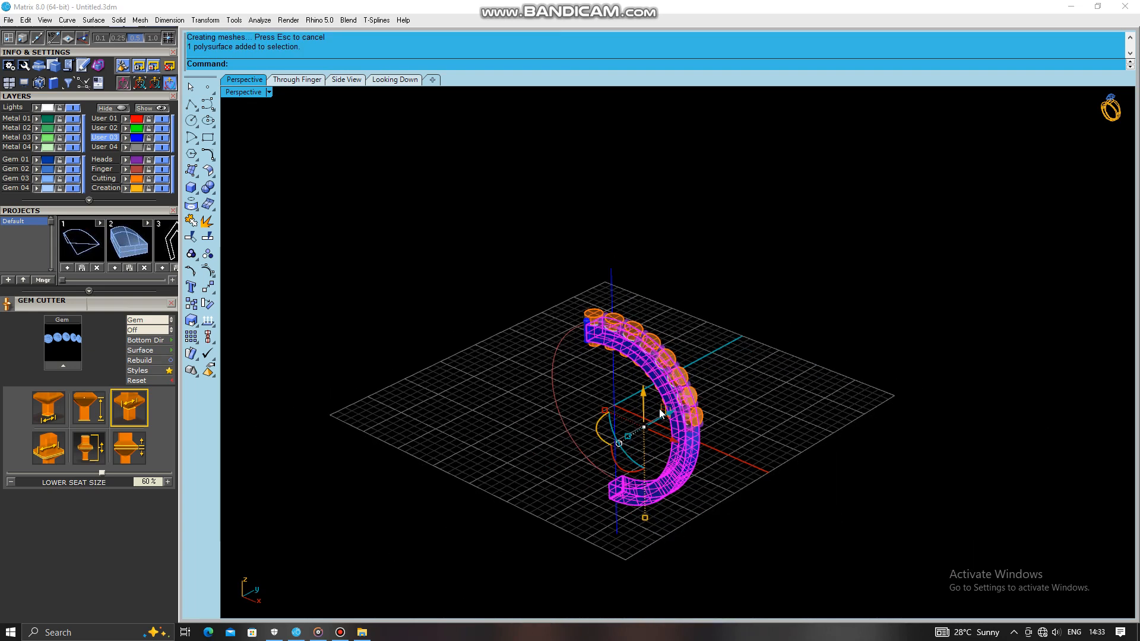
pyautogui.write('b')
pyautogui.press('Return')
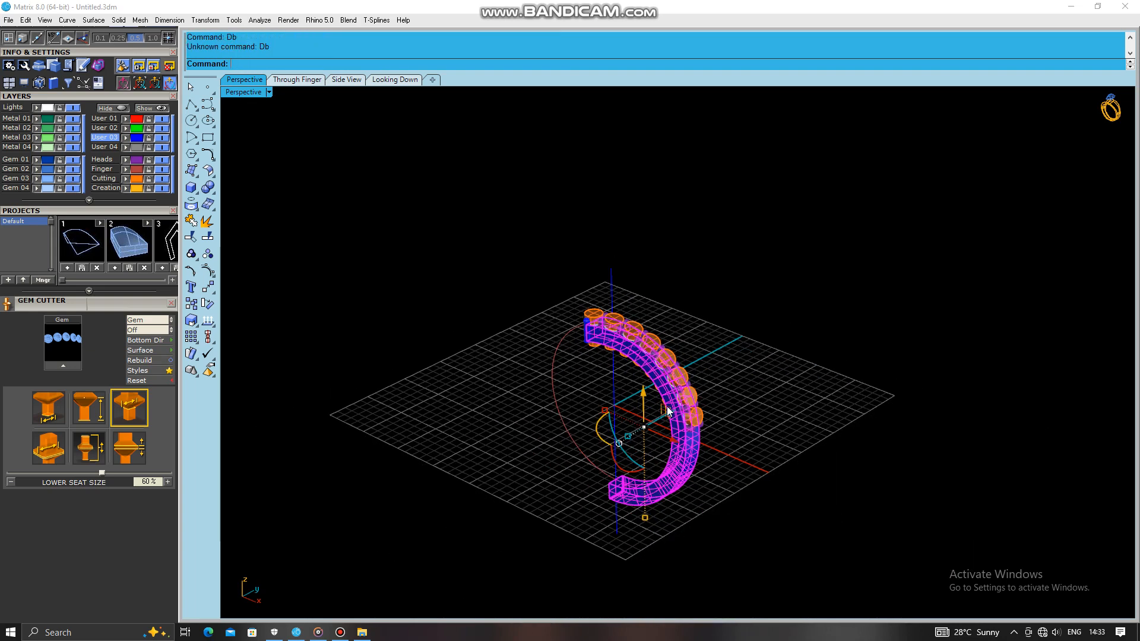
pyautogui.scroll(3, 683, 379)
pyautogui.click(683, 379)
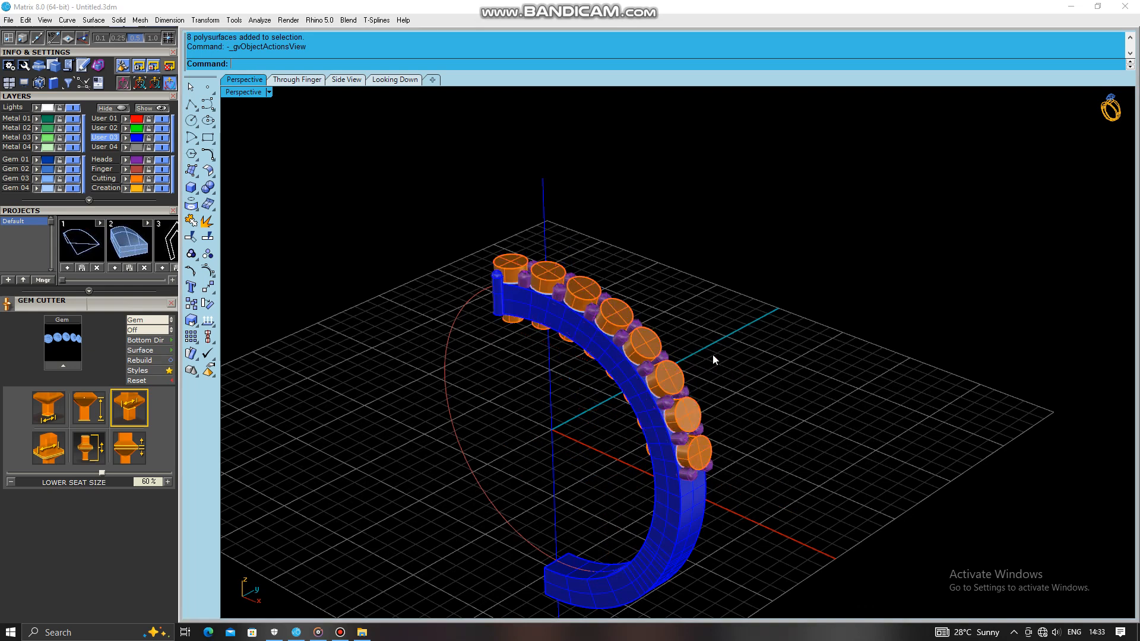
# - Subtract all the gem cutters from the half band with a Boolean difference
pyautogui.click(689, 502)
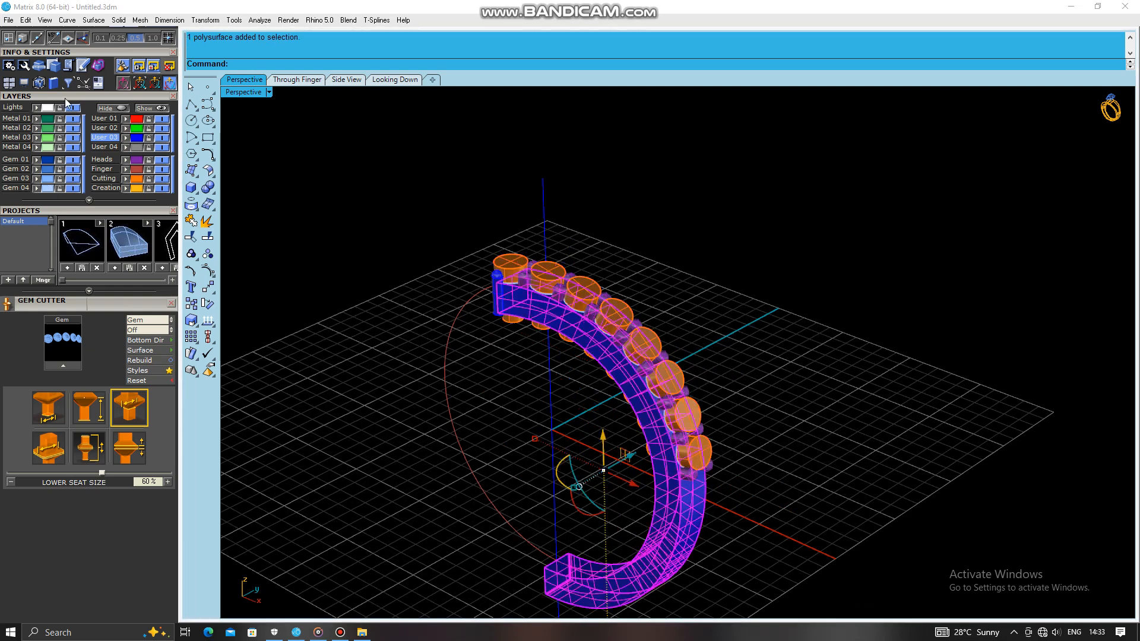
pyautogui.scroll(5, 67, 102)
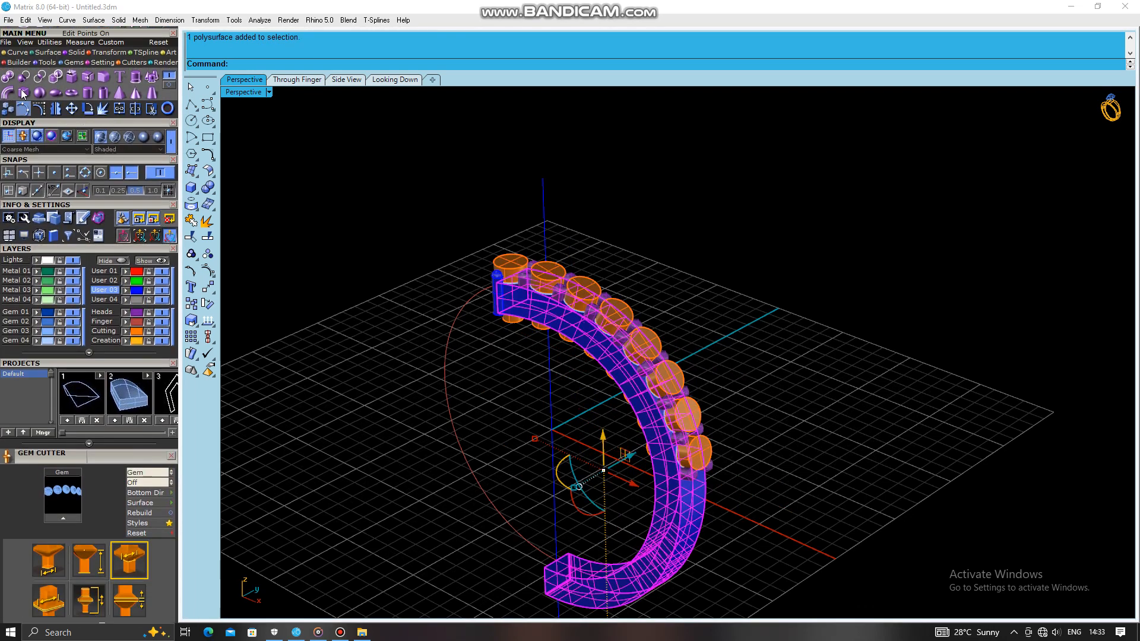
pyautogui.click(25, 108)
pyautogui.click(541, 274)
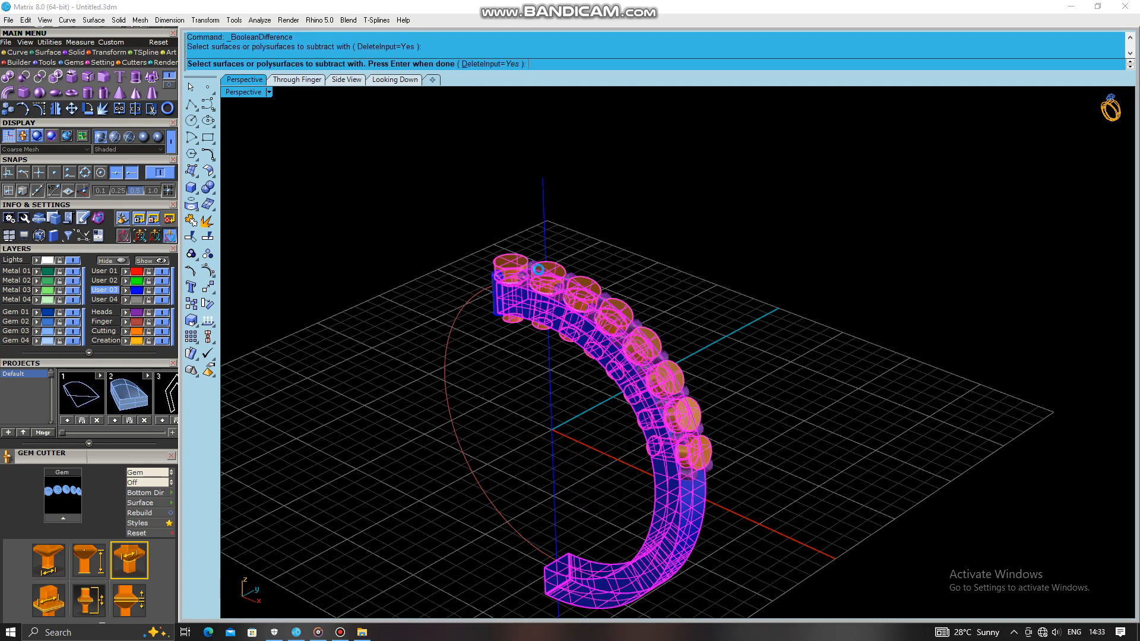
pyautogui.press('Return')
# - Temporarily hide the Gem 03 layer to inspect the gem seats cut into the band
pyautogui.moveTo(590, 413); pyautogui.dragTo(447, 390, button='right')
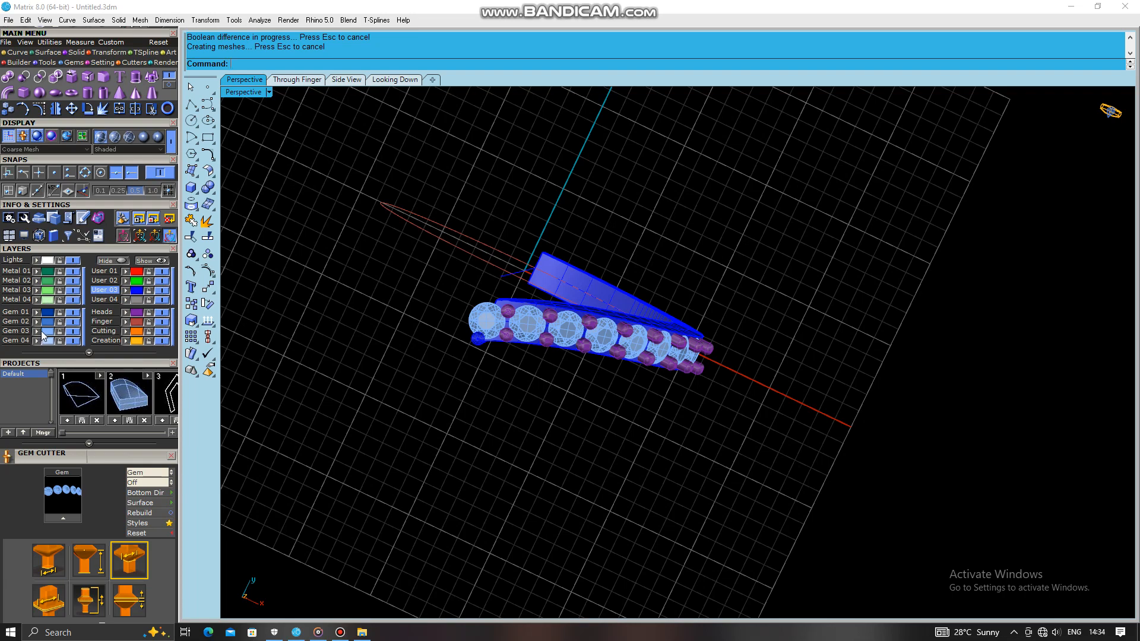
pyautogui.click(70, 331)
pyautogui.moveTo(546, 318); pyautogui.dragTo(308, 233, button='right')
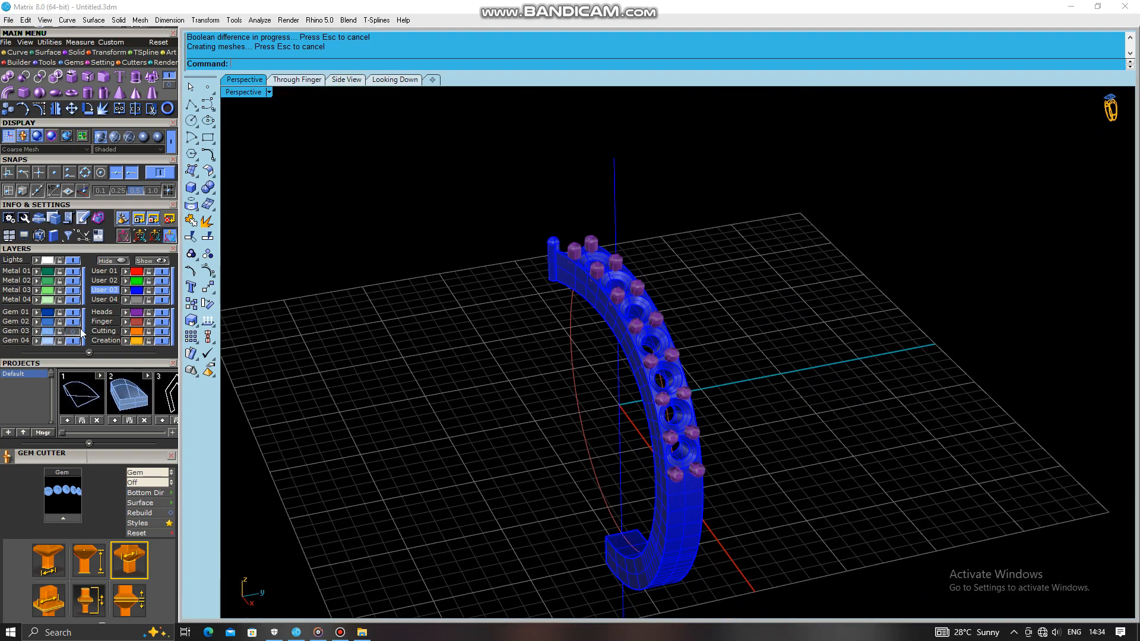
pyautogui.click(69, 330)
# - Hide the vertical construction line, the finger circle and the curve running along the band
pyautogui.moveTo(611, 402); pyautogui.dragTo(520, 305, button='right')
pyautogui.click(468, 294)
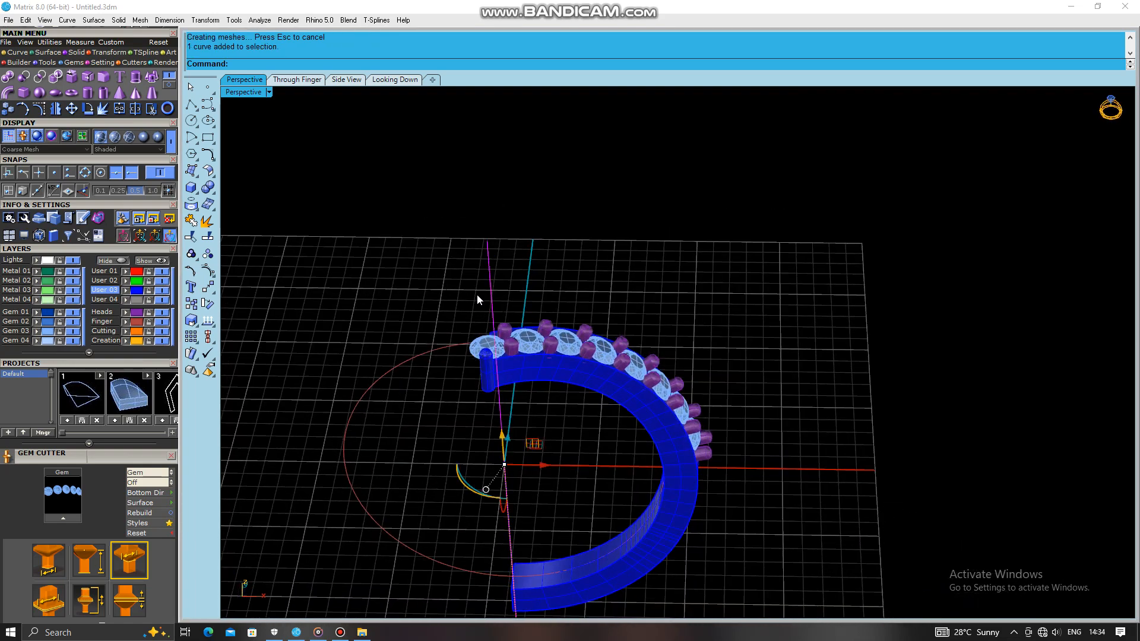
pyautogui.hotkey('ctrl', 'h')
pyautogui.moveTo(637, 276); pyautogui.dragTo(530, 370, button='right')
pyautogui.moveTo(484, 367); pyautogui.dragTo(382, 271)
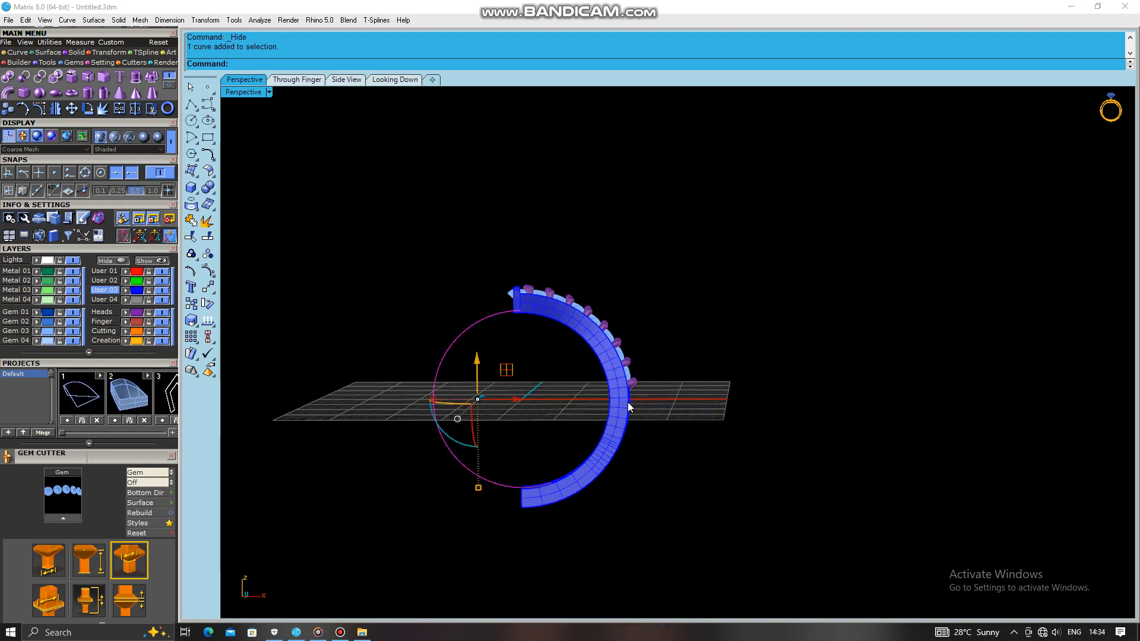
pyautogui.hotkey('ctrl', 'h')
pyautogui.moveTo(615, 391)
pyautogui.mouseDown(button='right')
pyautogui.moveTo(426, 389)
pyautogui.moveTo(420, 412)
pyautogui.moveTo(651, 380)
pyautogui.moveTo(613, 386)
pyautogui.mouseUp(button='right')
pyautogui.click(610, 404)
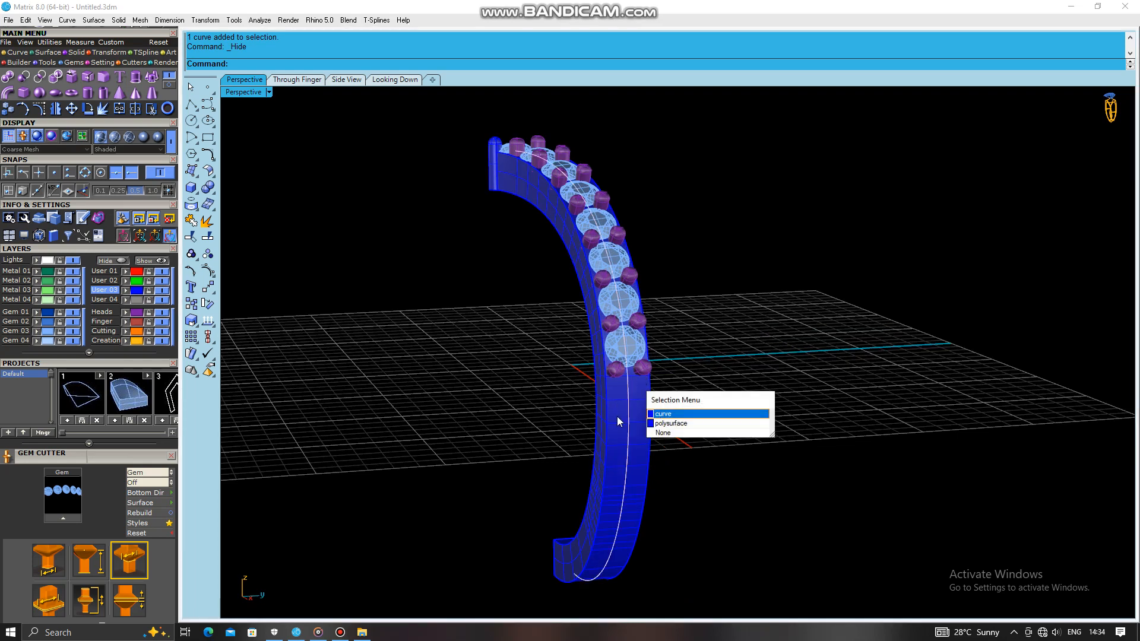
pyautogui.click(617, 415)
pyautogui.hotkey('ctrl', 'h')
# - Fillet both inner edges of the half band with a radius of 0.3
pyautogui.click(620, 403)
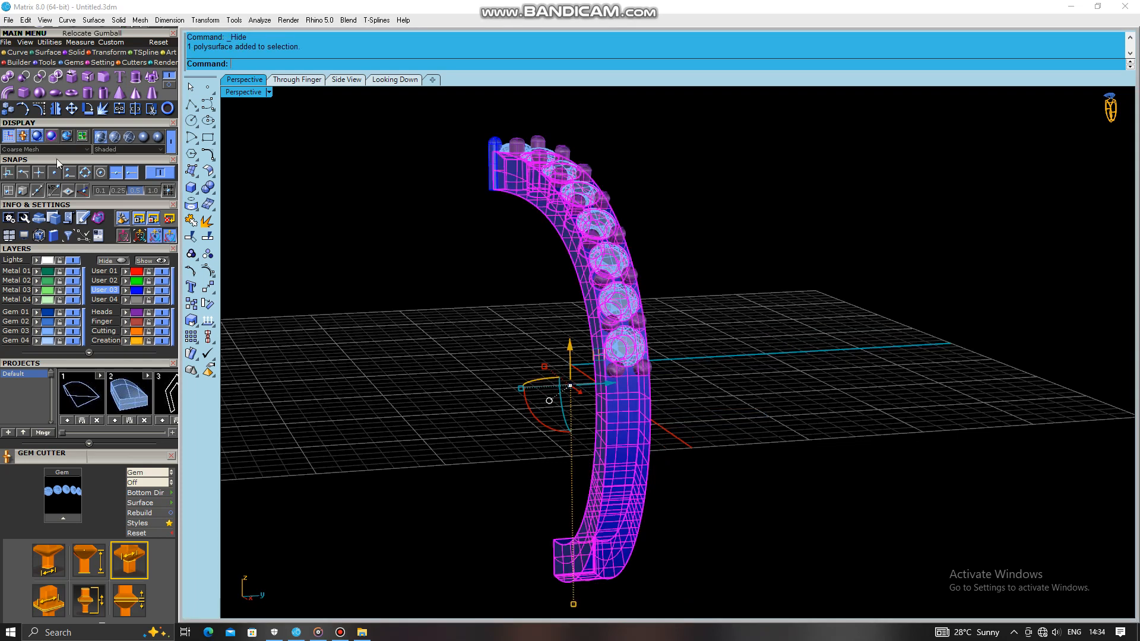
pyautogui.click(105, 76)
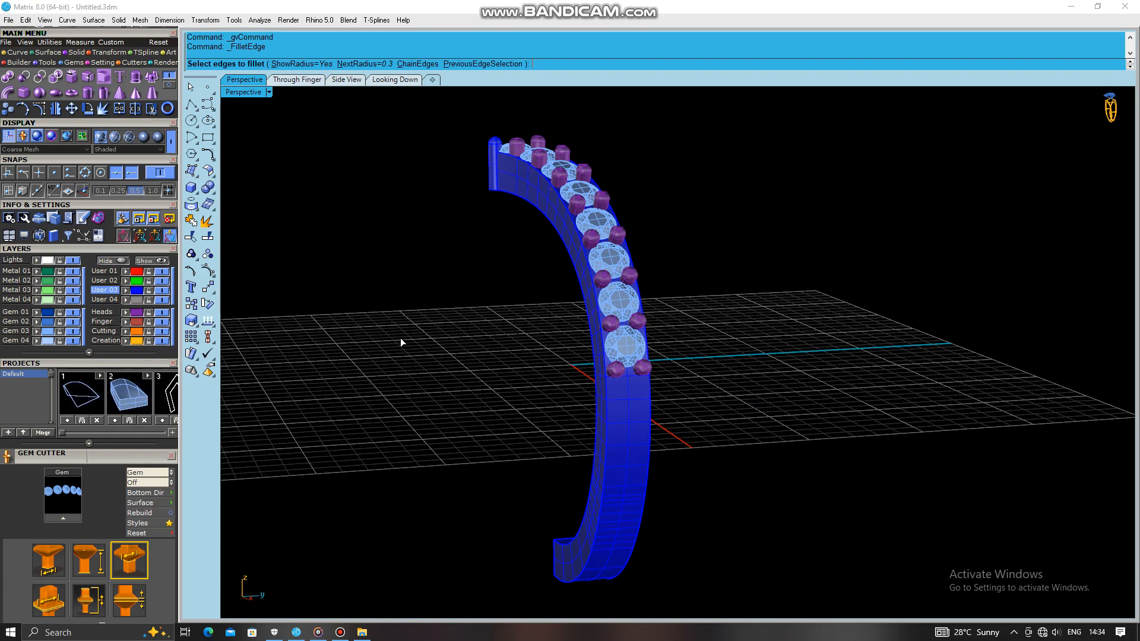
pyautogui.write('.3')
pyautogui.press('Return')
pyautogui.moveTo(585, 377); pyautogui.dragTo(729, 377, button='right')
pyautogui.click(491, 374)
pyautogui.moveTo(420, 365); pyautogui.dragTo(519, 389, button='right')
pyautogui.click(697, 326)
pyautogui.press('Return')
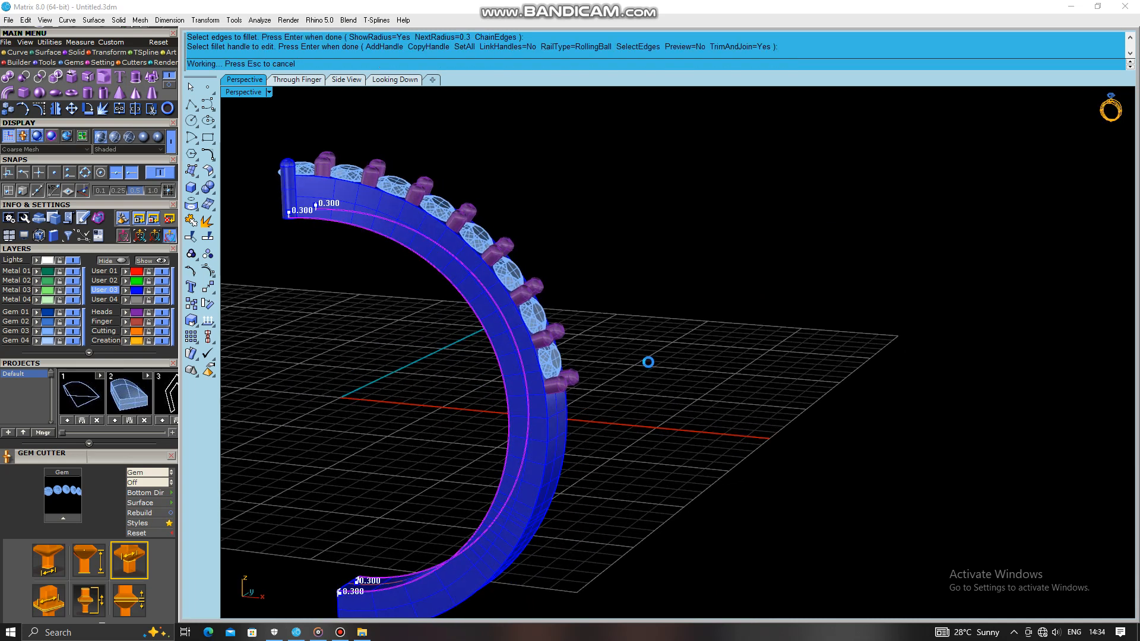
pyautogui.press('Return')
# - Fillet the lower edge of the V tip cylinder with a radius of 0.3
pyautogui.moveTo(668, 358); pyautogui.dragTo(529, 238, button='right')
pyautogui.scroll(9, 436, 220)
pyautogui.press('Return')
pyautogui.click(449, 303)
pyautogui.press('Return')
pyautogui.moveTo(450, 300); pyautogui.dragTo(526, 272, button='right')
# - Try to fillet the outer edges of the band with a radius of 0.2 and undo it
pyautogui.scroll(-8, 527, 272)
pyautogui.moveTo(698, 518); pyautogui.dragTo(801, 470, button='right')
pyautogui.press('Return')
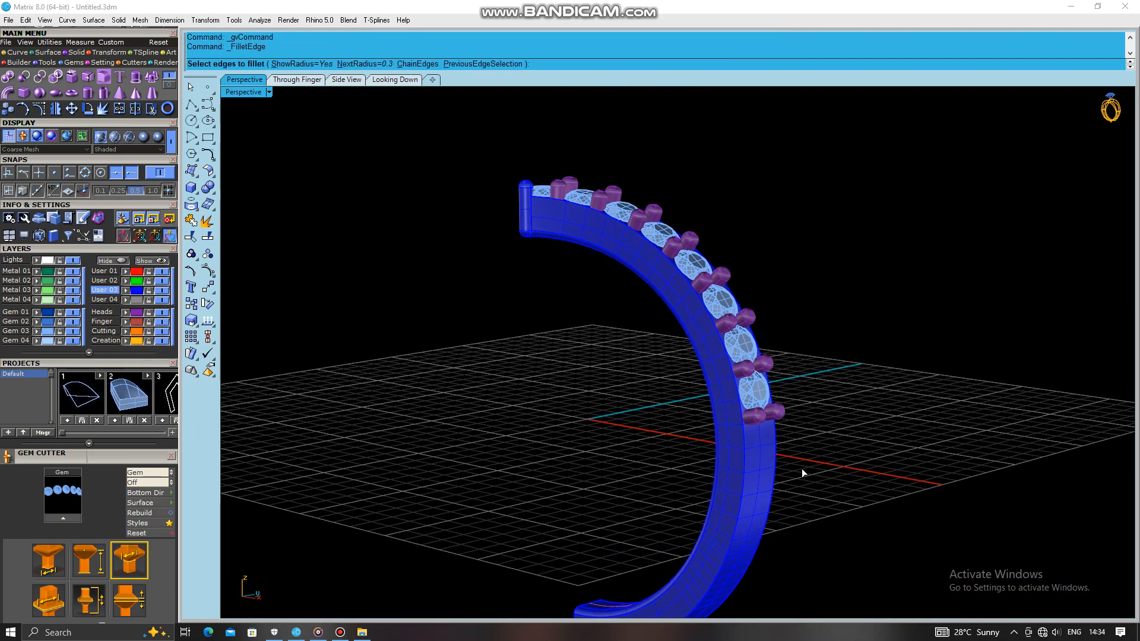
pyautogui.press('Return')
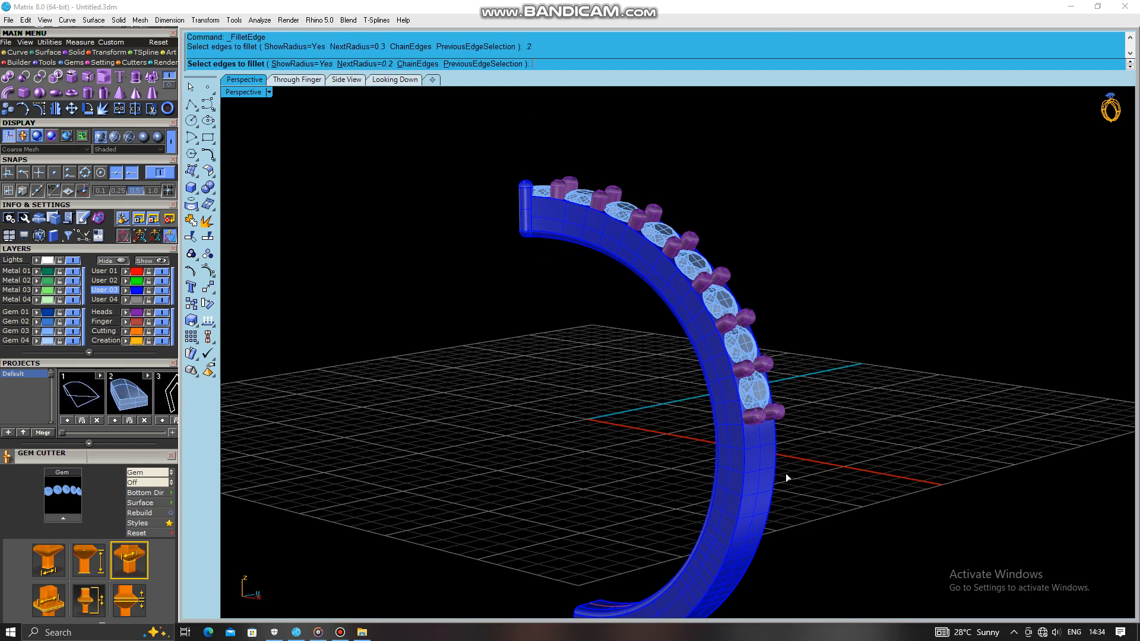
pyautogui.click(746, 475)
pyautogui.press('Return')
pyautogui.press('Return')
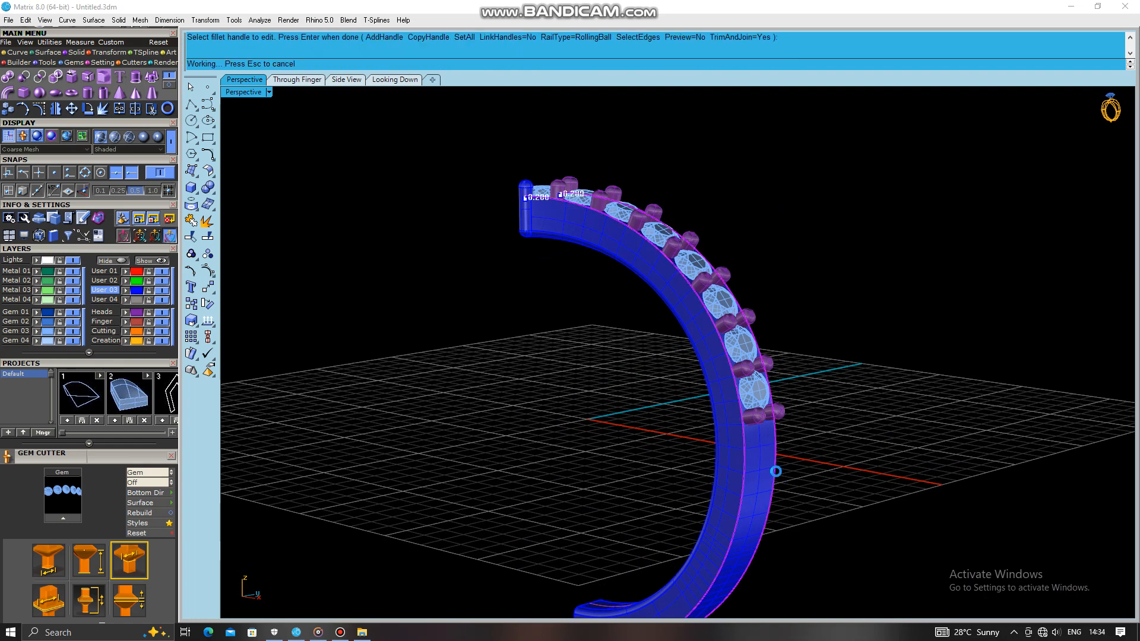
pyautogui.moveTo(746, 475); pyautogui.dragTo(564, 394, button='right')
pyautogui.scroll(5, 594, 454)
pyautogui.hotkey('ctrl', 'z')
# - Fillet both outer edges of the half band with a radius of 0.1
pyautogui.moveTo(512, 422); pyautogui.dragTo(752, 429, button='right')
pyautogui.scroll(5, 752, 429)
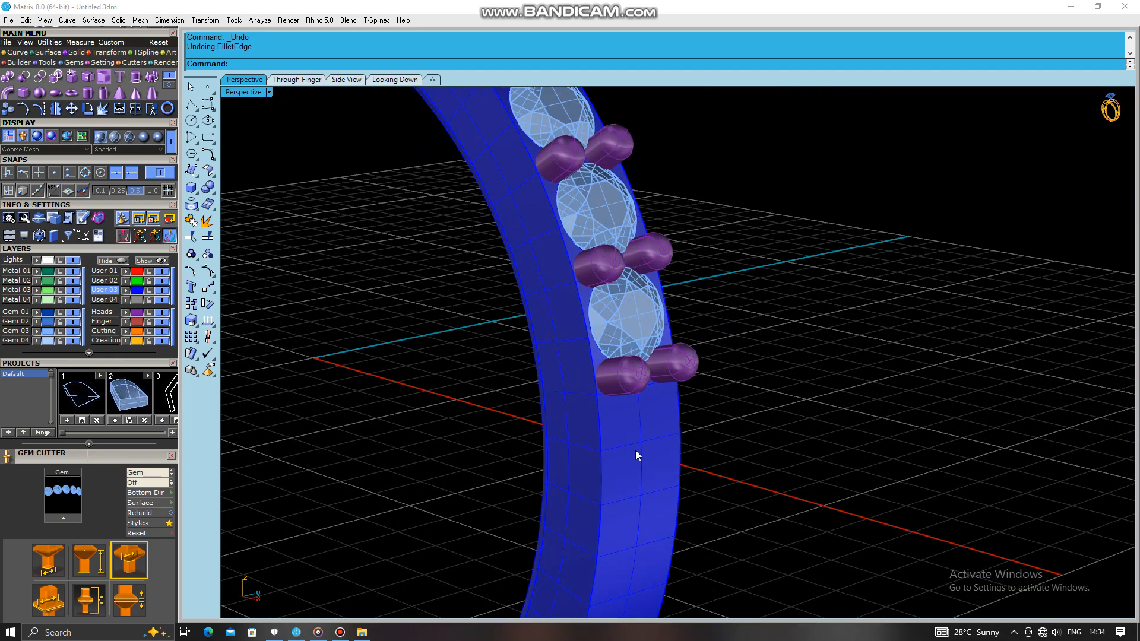
pyautogui.press('Return')
pyautogui.write('.1')
pyautogui.press('Return')
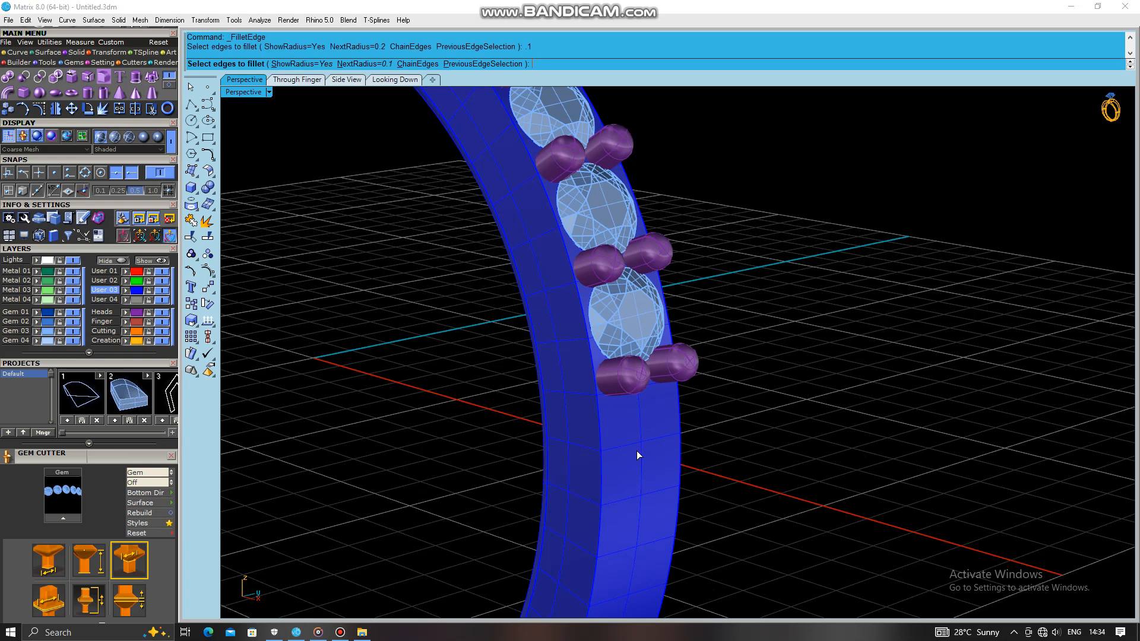
pyautogui.click(616, 445)
pyautogui.click(679, 421)
pyautogui.press('Return')
pyautogui.press('Return')
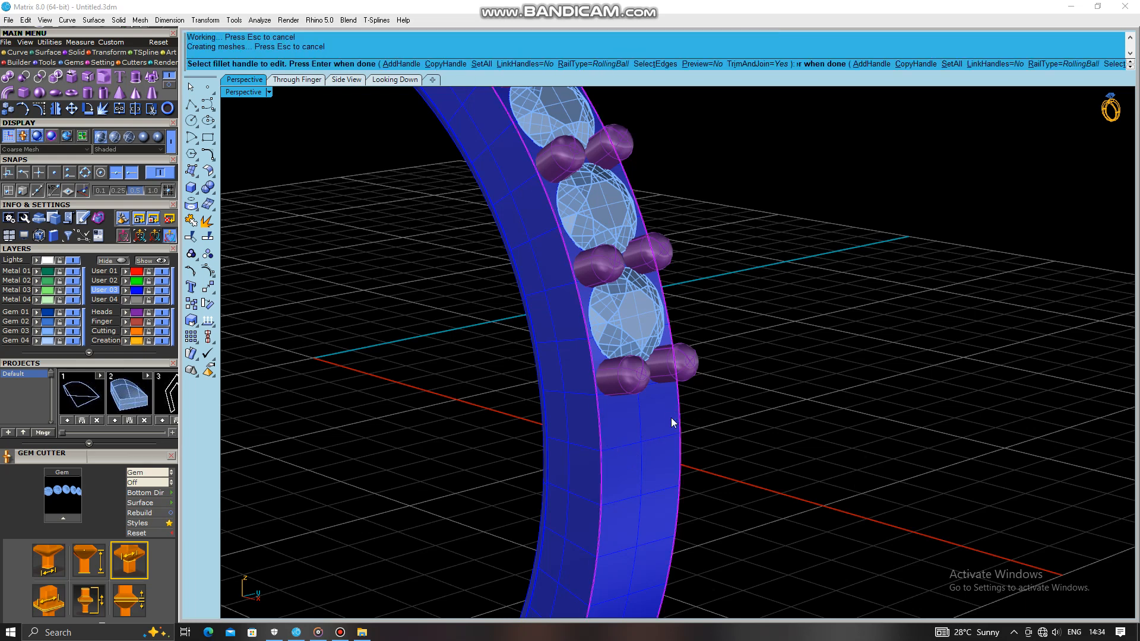
pyautogui.moveTo(608, 435); pyautogui.dragTo(505, 439, button='right')
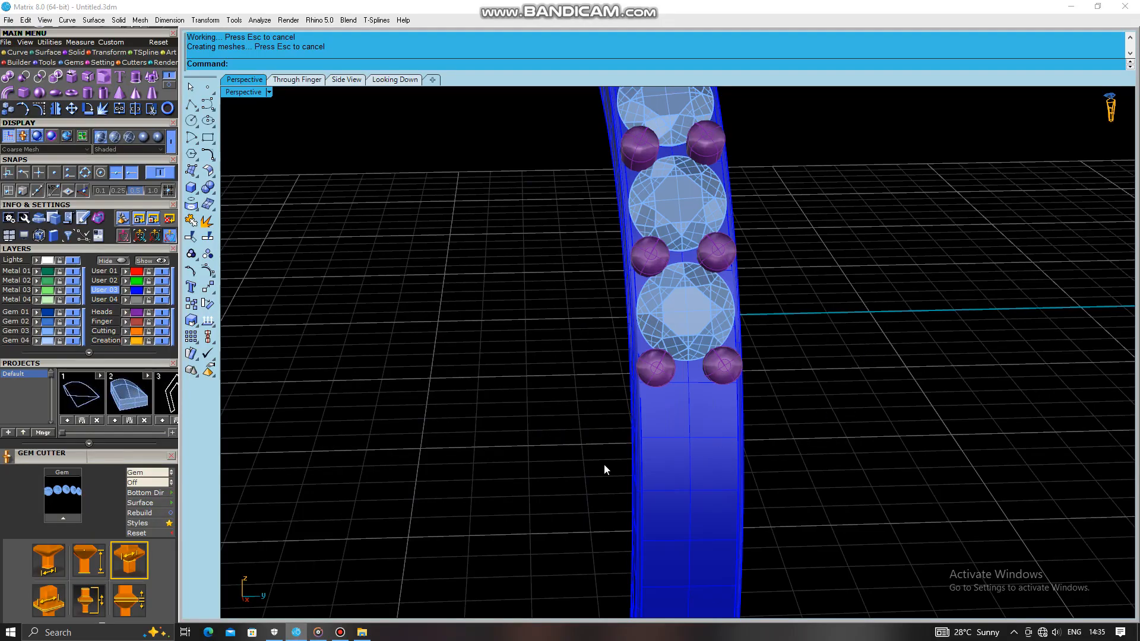
# - Hide the leftover construction curve beside the half band
pyautogui.moveTo(604, 465); pyautogui.dragTo(730, 417, button='right')
pyautogui.scroll(-7, 729, 417)
pyautogui.moveTo(561, 326); pyautogui.dragTo(515, 370, button='right')
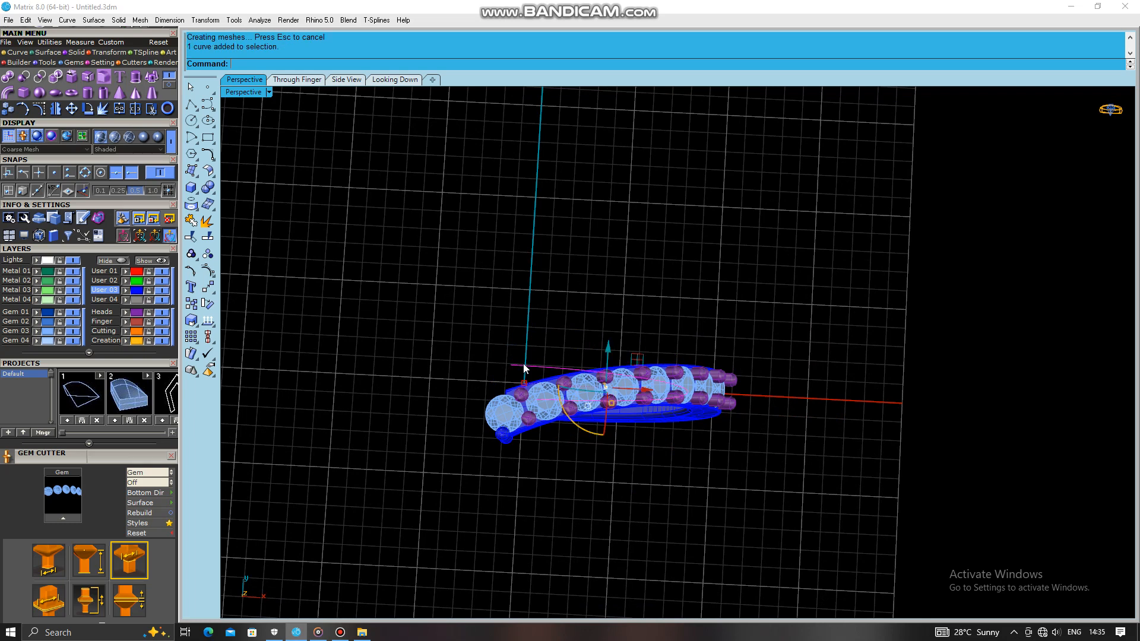
pyautogui.hotkey('ctrl', 'h')
# - Mirror the half band with its gems and prongs, leaving out the centre gem and V tip prong, from origin 0 along the Y axis
pyautogui.moveTo(536, 382); pyautogui.dragTo(577, 185, button='right')
pyautogui.moveTo(519, 189); pyautogui.dragTo(521, 191)
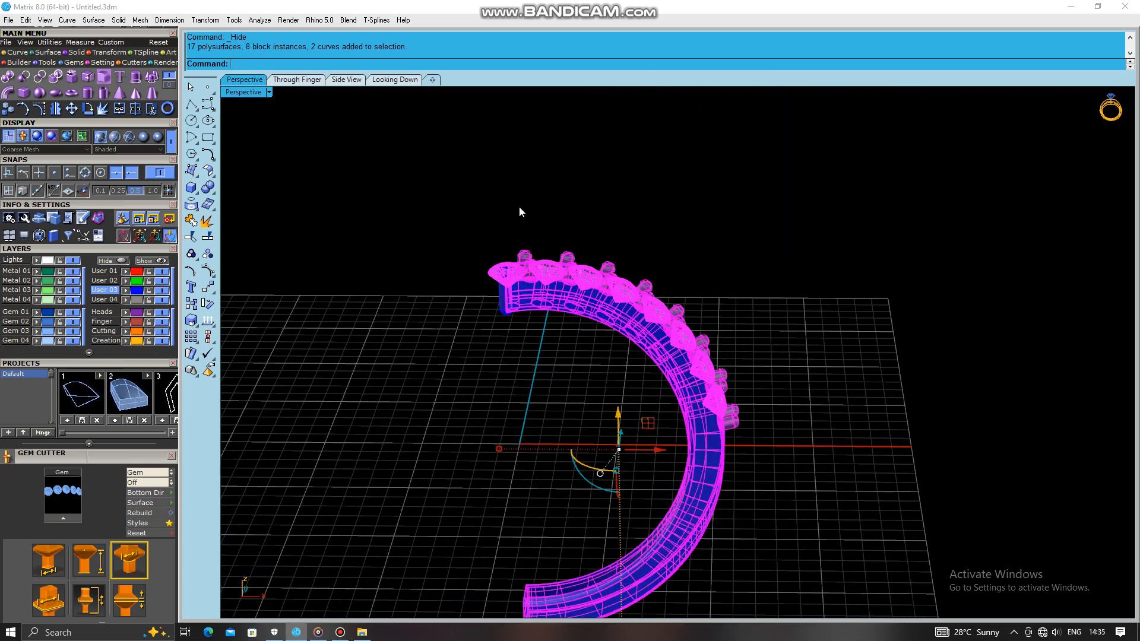
pyautogui.moveTo(513, 297); pyautogui.dragTo(501, 322, button='right')
pyautogui.keyDown('ctrl'); pyautogui.click(499, 322); pyautogui.keyUp('ctrl')
pyautogui.write('Mirror')
pyautogui.press('Return')
pyautogui.write('0')
pyautogui.press('Return')
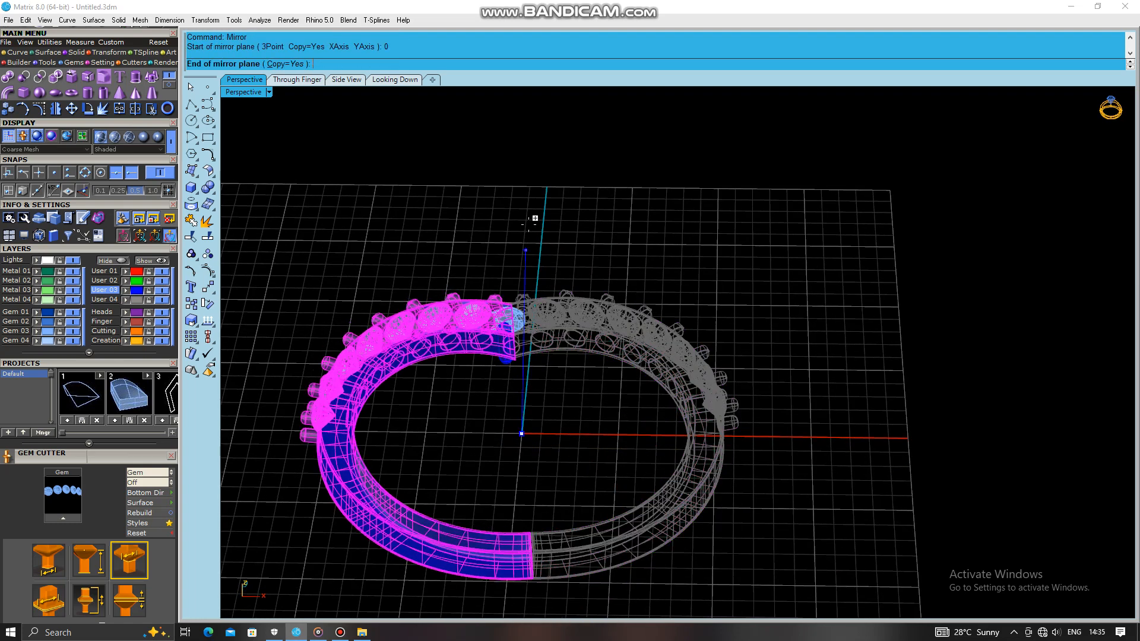
pyautogui.click(540, 180)
pyautogui.click(539, 182)
pyautogui.moveTo(545, 307); pyautogui.dragTo(515, 416, button='right')
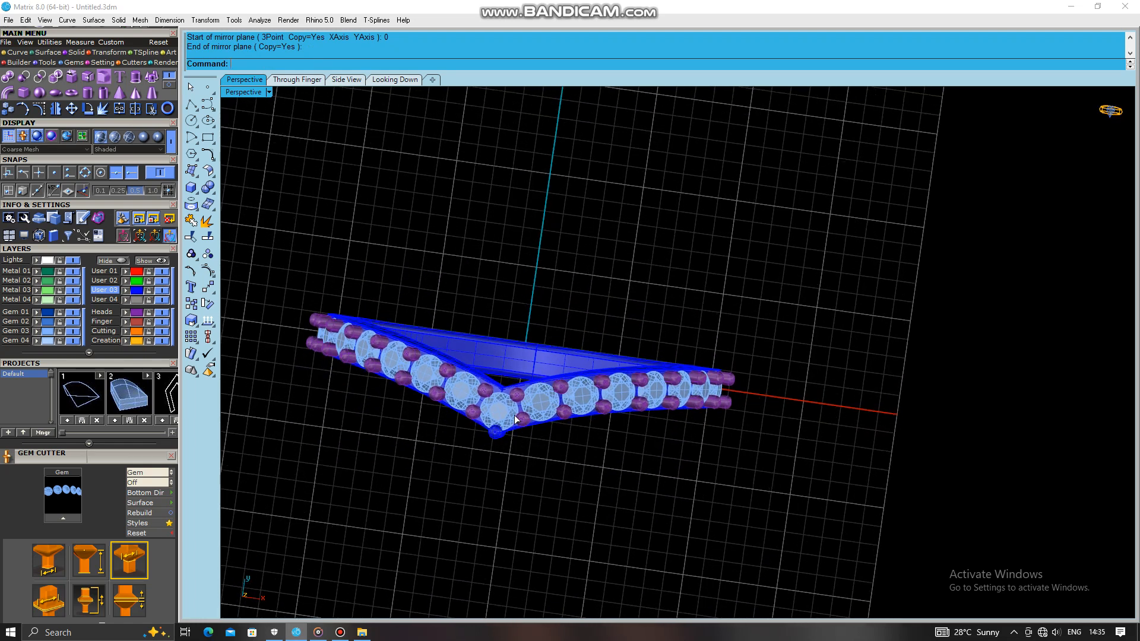
# - Turn off the perspective grid and set that view to the Machine display mode
pyautogui.press('F7')
pyautogui.scroll(-3, 562, 262)
pyautogui.scroll(10, 505, 357)
pyautogui.moveTo(539, 346)
pyautogui.mouseDown(button='right')
pyautogui.moveTo(520, 384)
pyautogui.moveTo(531, 340)
pyautogui.mouseUp(button='right')
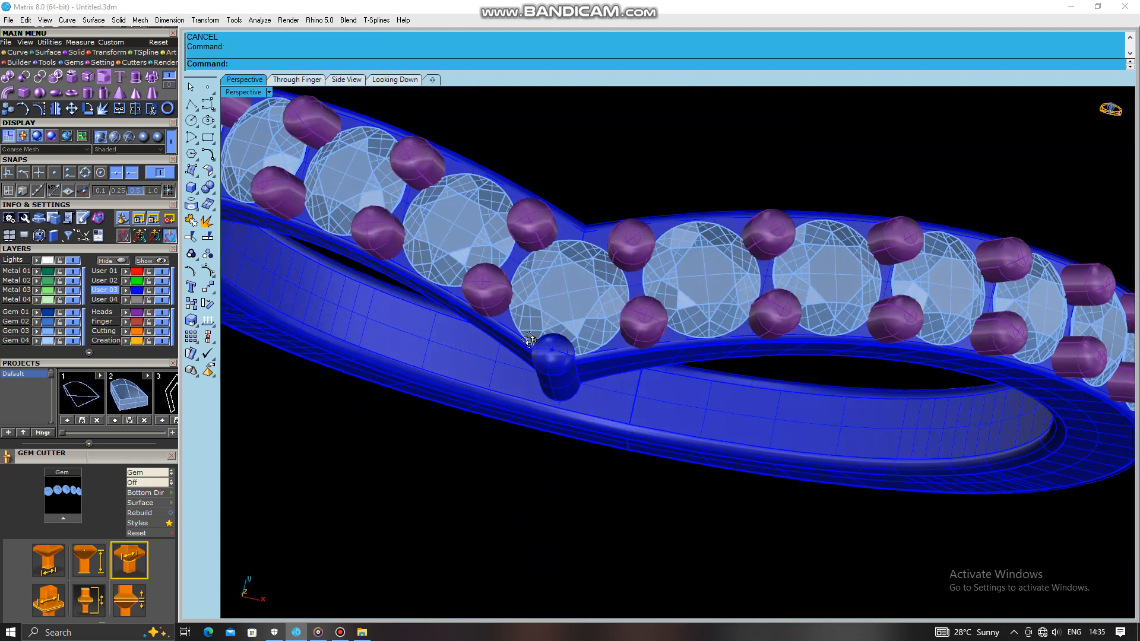
pyautogui.scroll(-5, 584, 236)
pyautogui.moveTo(584, 236); pyautogui.dragTo(470, 326, button='right')
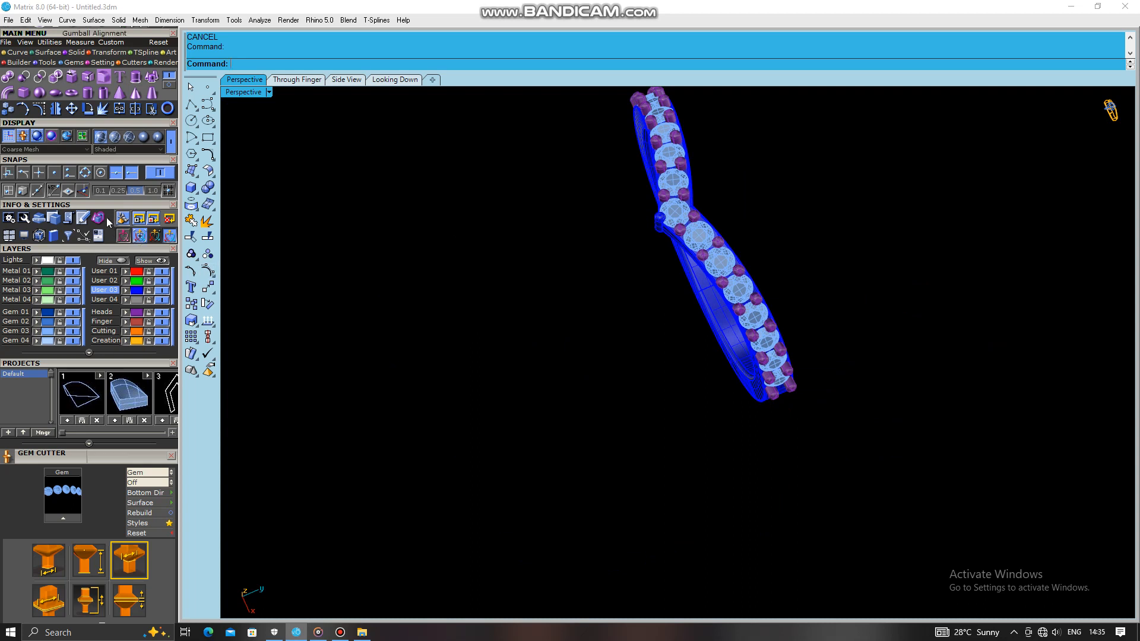
pyautogui.click(268, 92)
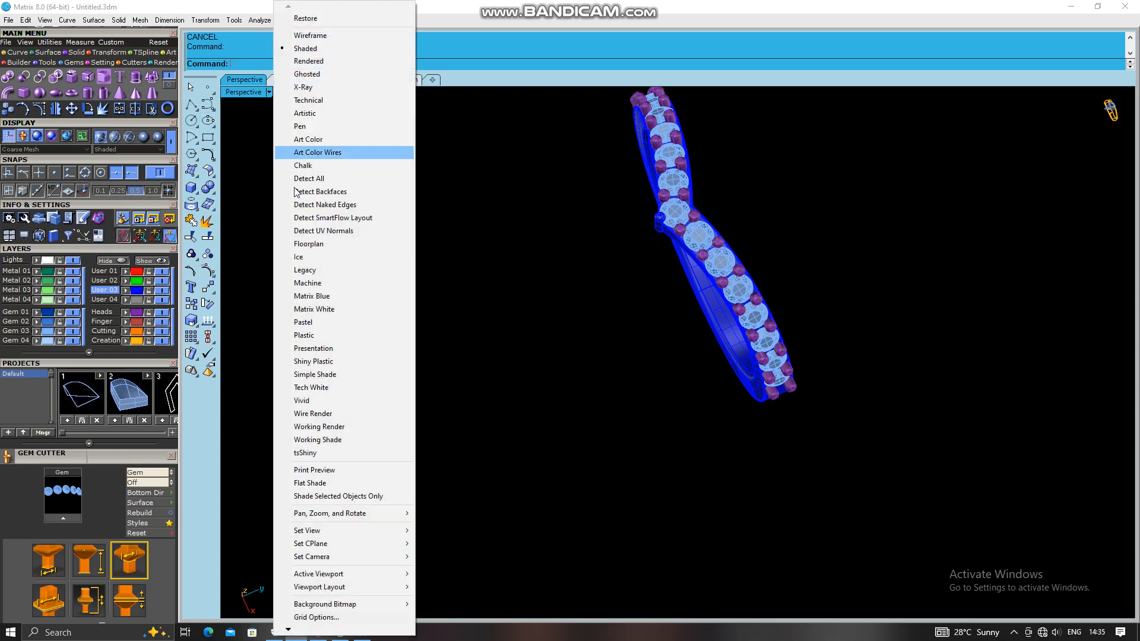
pyautogui.click(307, 282)
pyautogui.moveTo(714, 281); pyautogui.dragTo(558, 254, button='right')
# - Select all objects on the User 03 layer and move them to the green User 02 layer
pyautogui.click(135, 290)
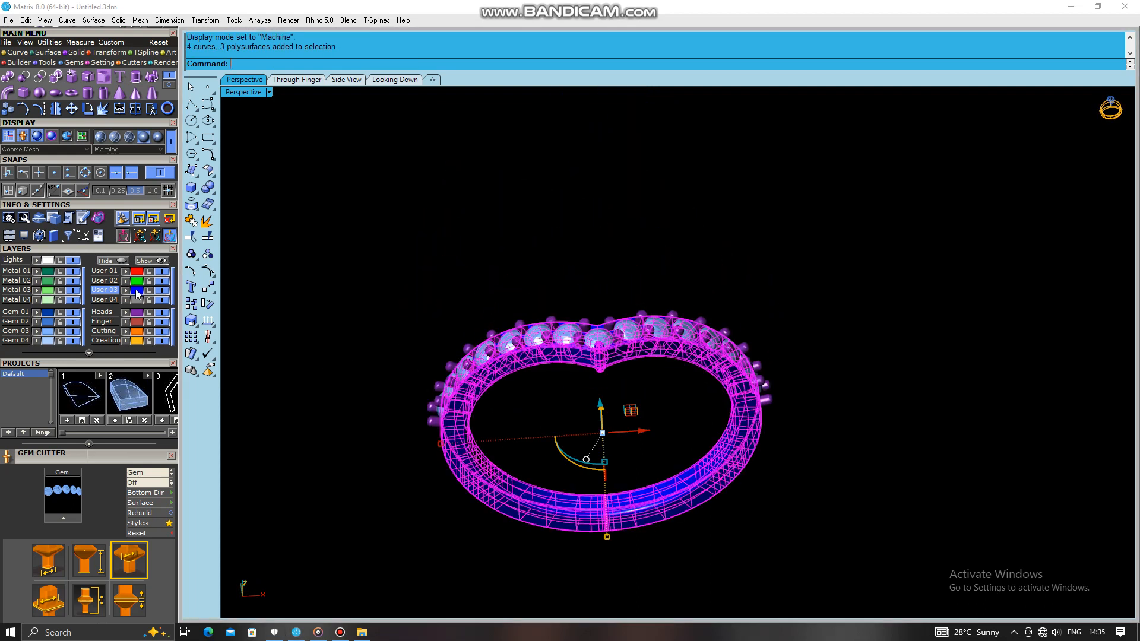
pyautogui.click(547, 382)
pyautogui.moveTo(548, 382); pyautogui.dragTo(547, 435, button='right')
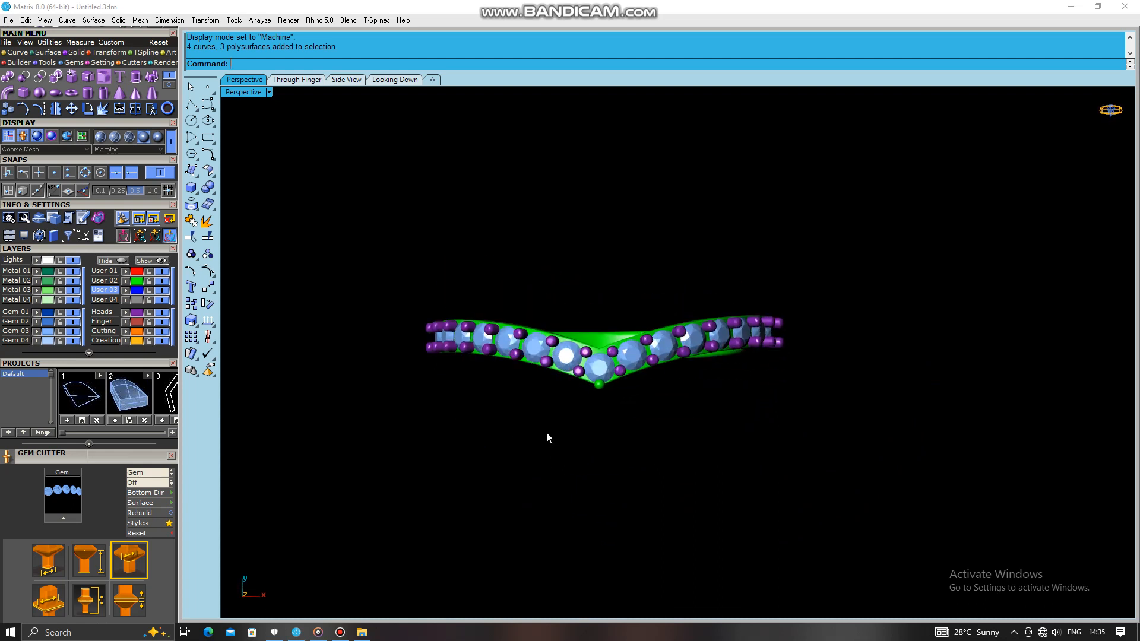
# - Switch to the four-view layout and set the Top, Front and Right views to Machine display mode
pyautogui.press('F5')
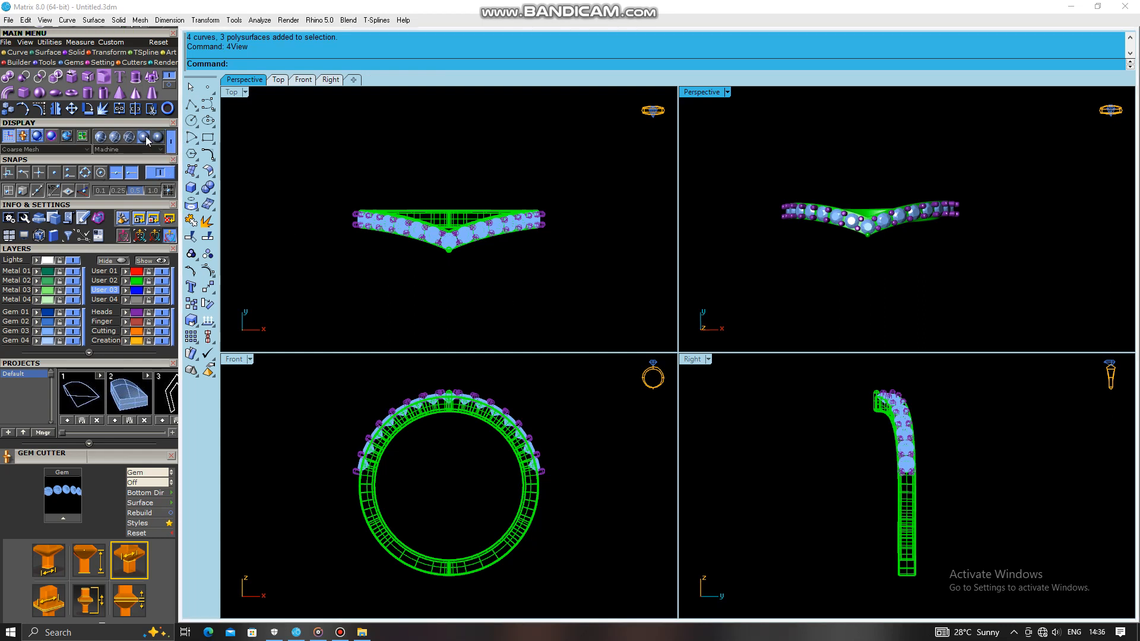
pyautogui.click(260, 211)
pyautogui.click(131, 140)
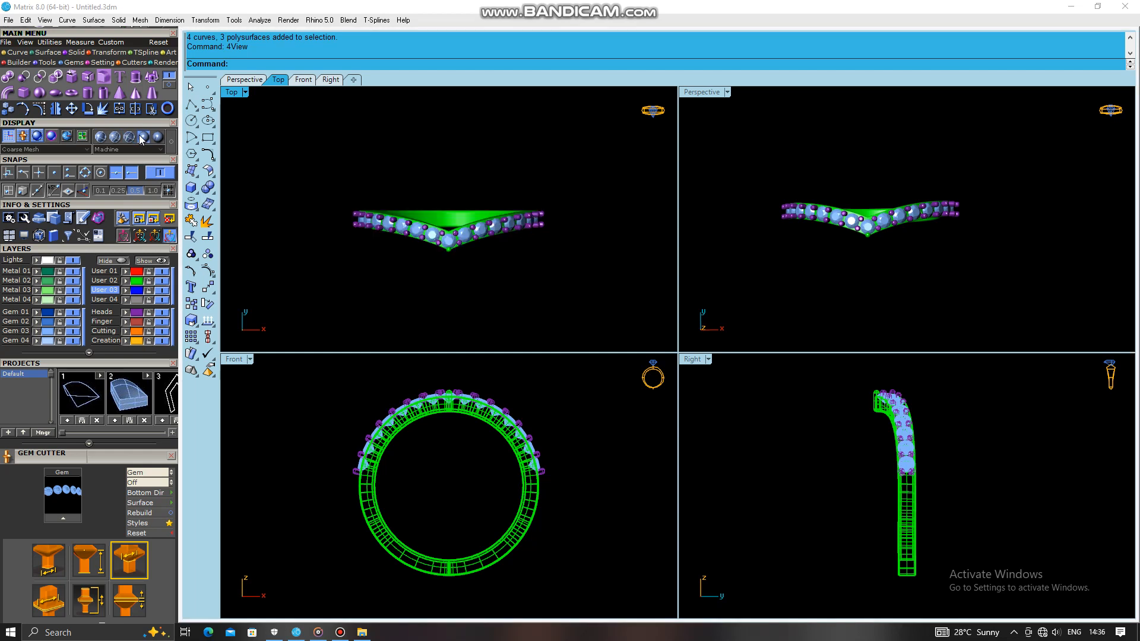
pyautogui.click(144, 138)
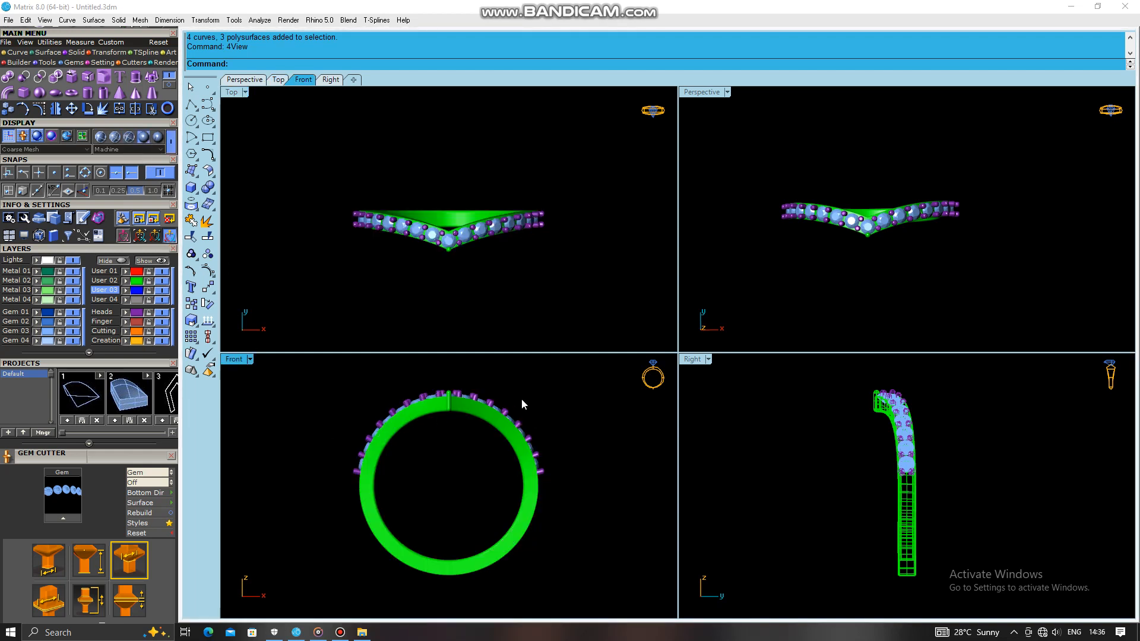
pyautogui.click(835, 532)
pyautogui.click(143, 136)
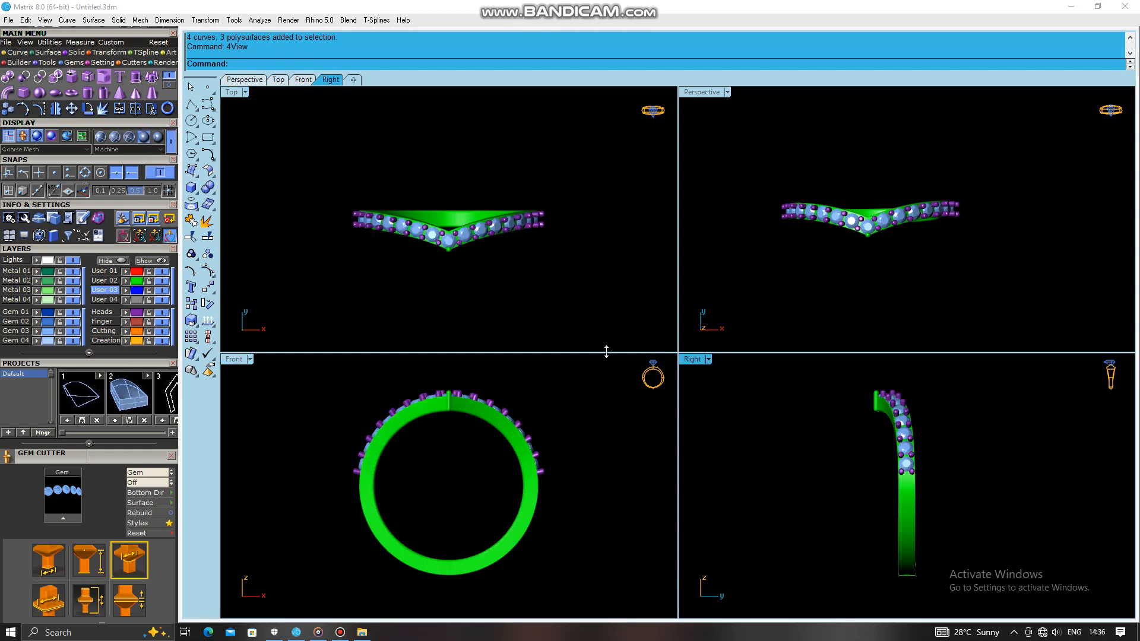
# - Maximize the Top view and examine the V-shaped gem row from above
pyautogui.click(547, 300)
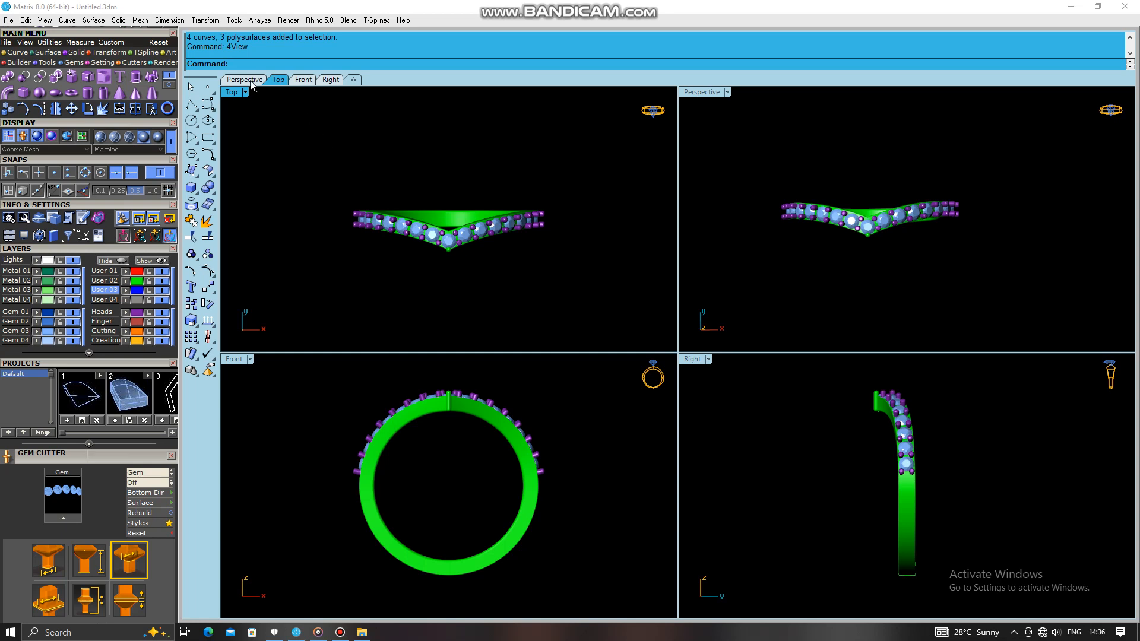
pyautogui.doubleClick(234, 92)
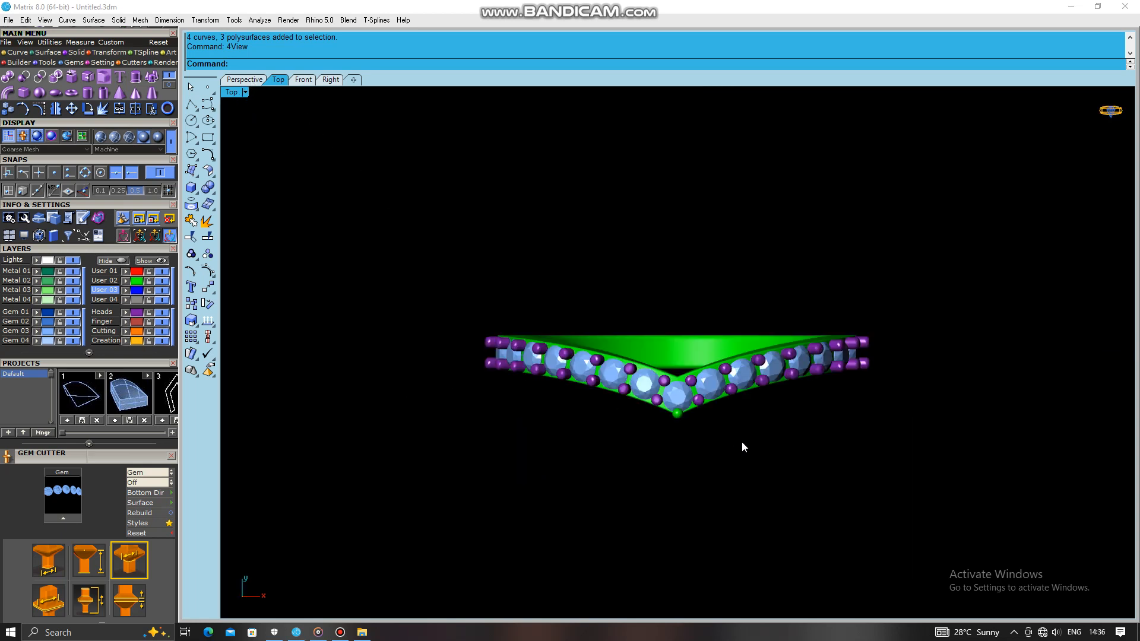
pyautogui.scroll(8, 661, 415)
pyautogui.moveTo(717, 448); pyautogui.dragTo(736, 453, button='right')
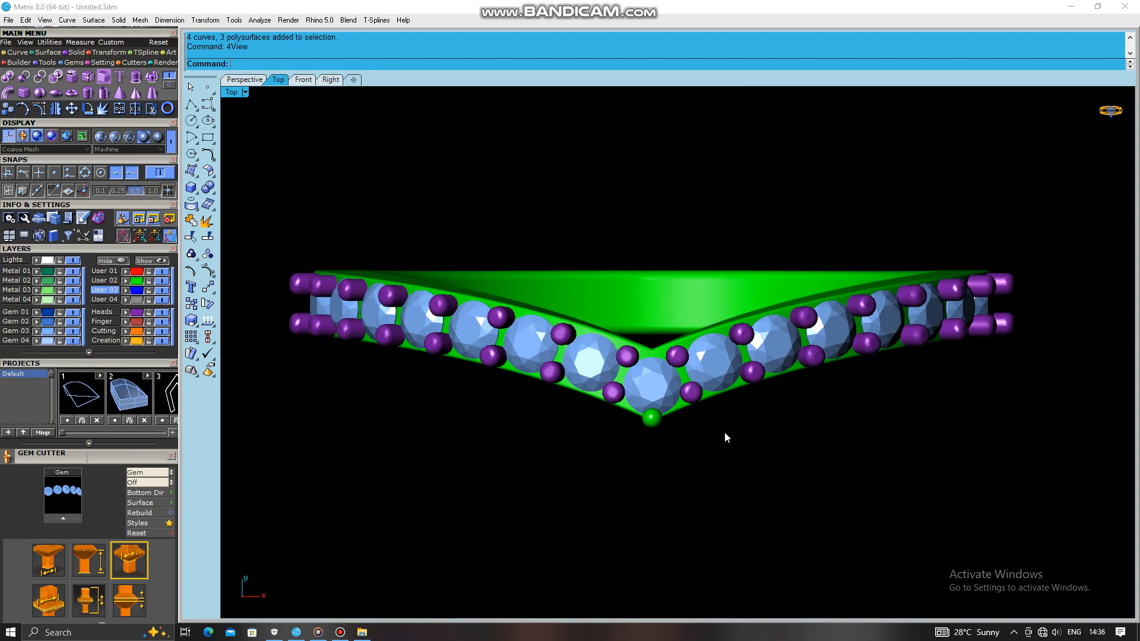
# - Return to the Perspective view and hide the Gem 03 layer to examine the cut gem seats
pyautogui.click(233, 83)
pyautogui.moveTo(511, 256); pyautogui.dragTo(612, 505, button='right')
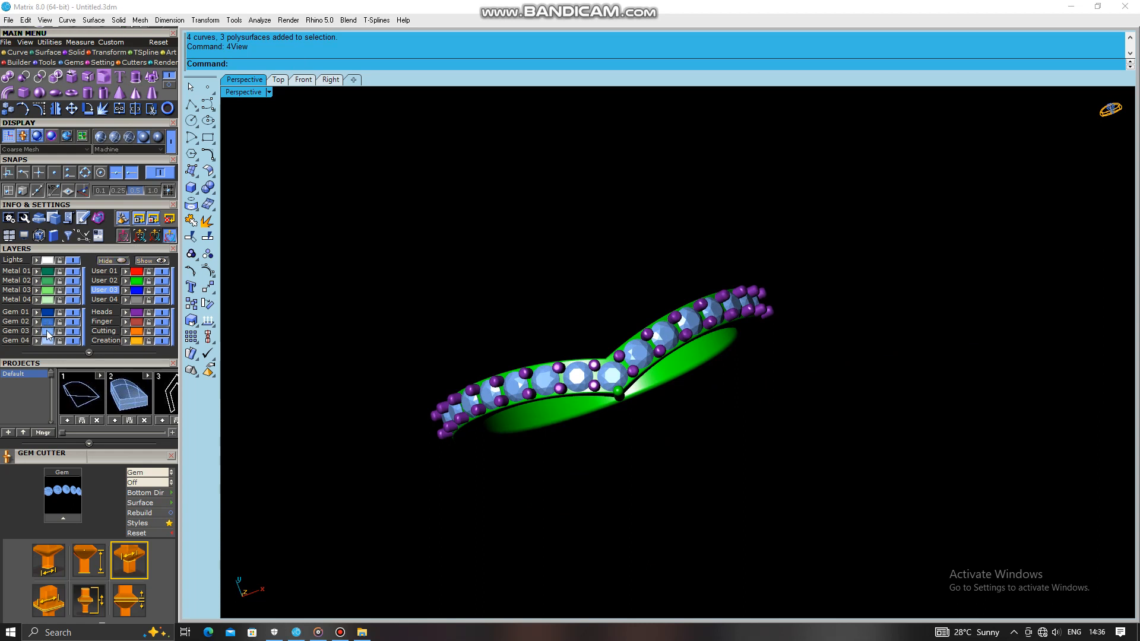
pyautogui.click(72, 331)
pyautogui.moveTo(260, 335); pyautogui.dragTo(820, 469, button='right')
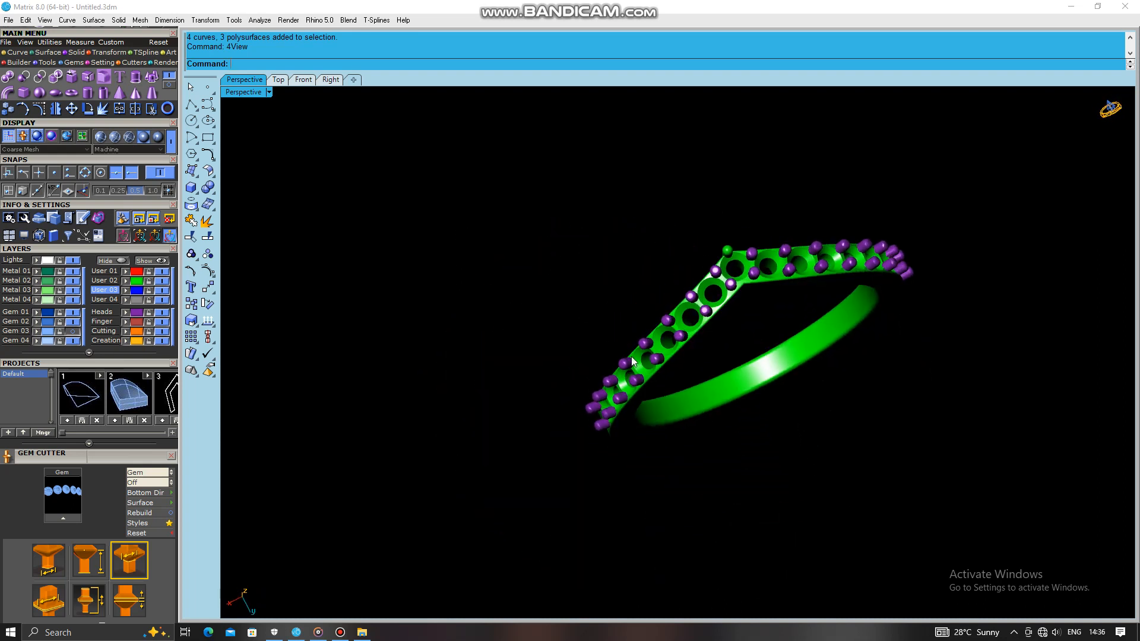
pyautogui.moveTo(591, 417); pyautogui.dragTo(721, 411, button='right')
pyautogui.click(340, 632)
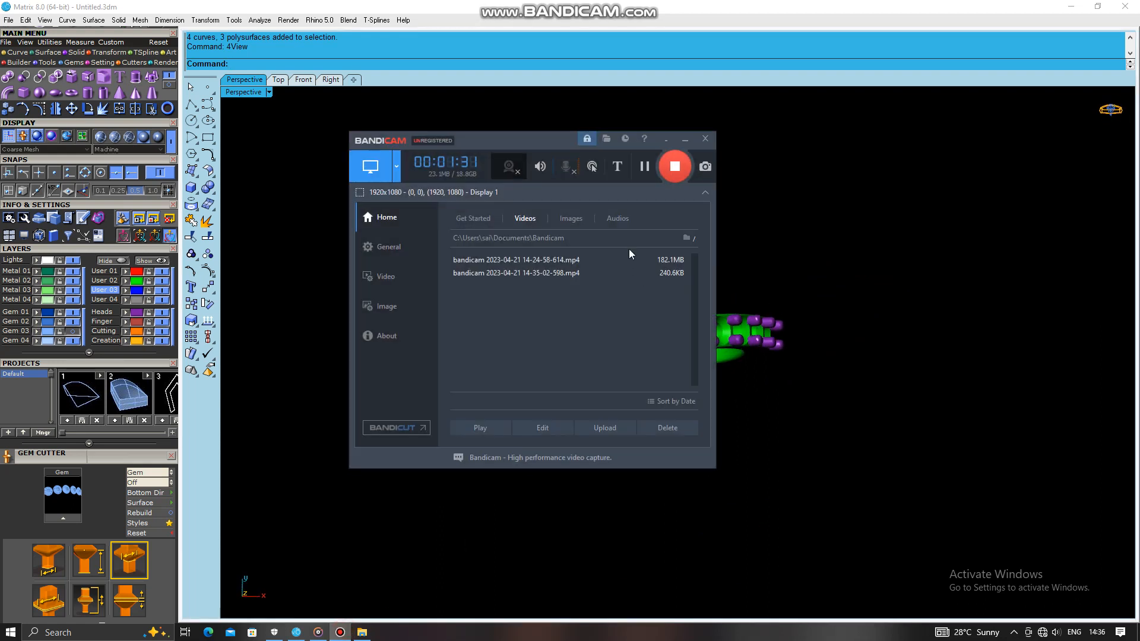
pyautogui.click(677, 167)
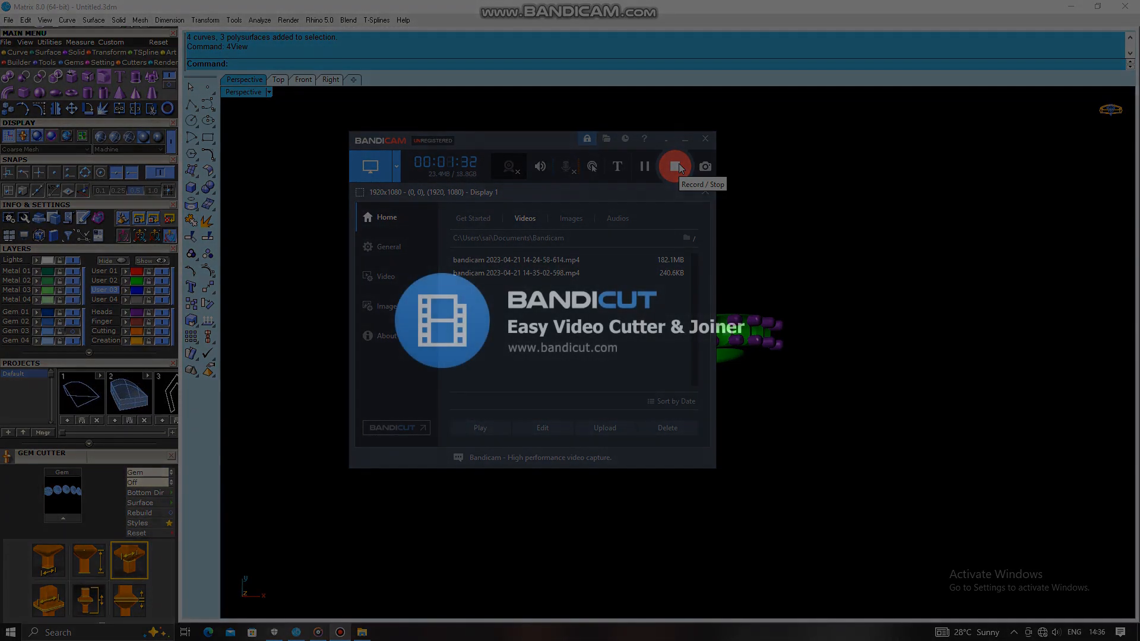